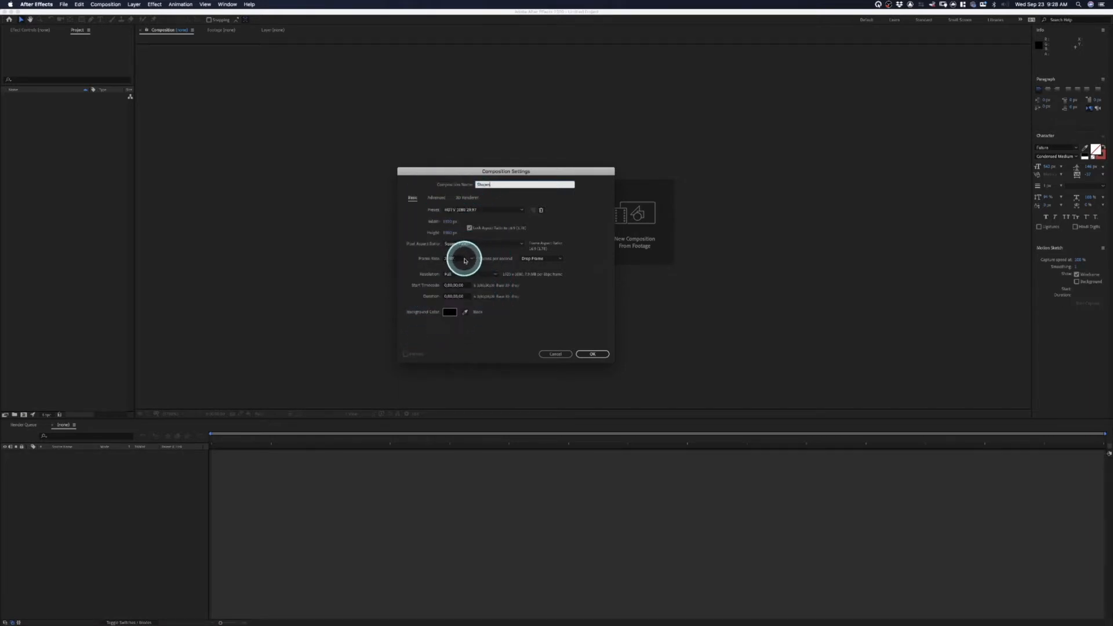
Apply the UHD 4K 23.976 preset to the new Shapes composition and create it.
left_click(470, 259)
left_click(480, 290)
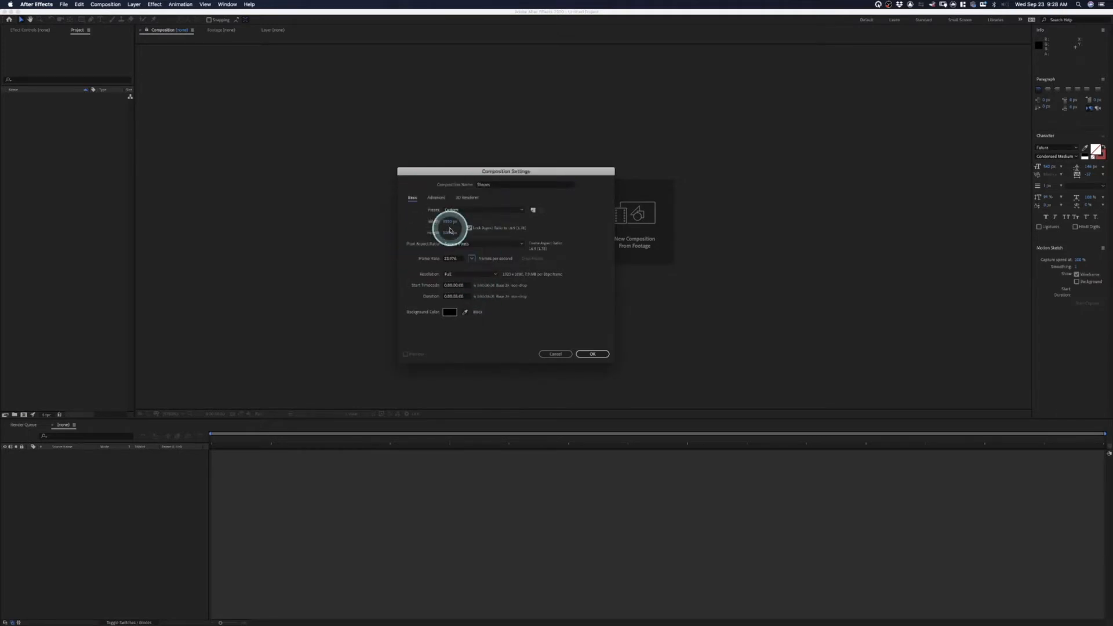
left_click(484, 211)
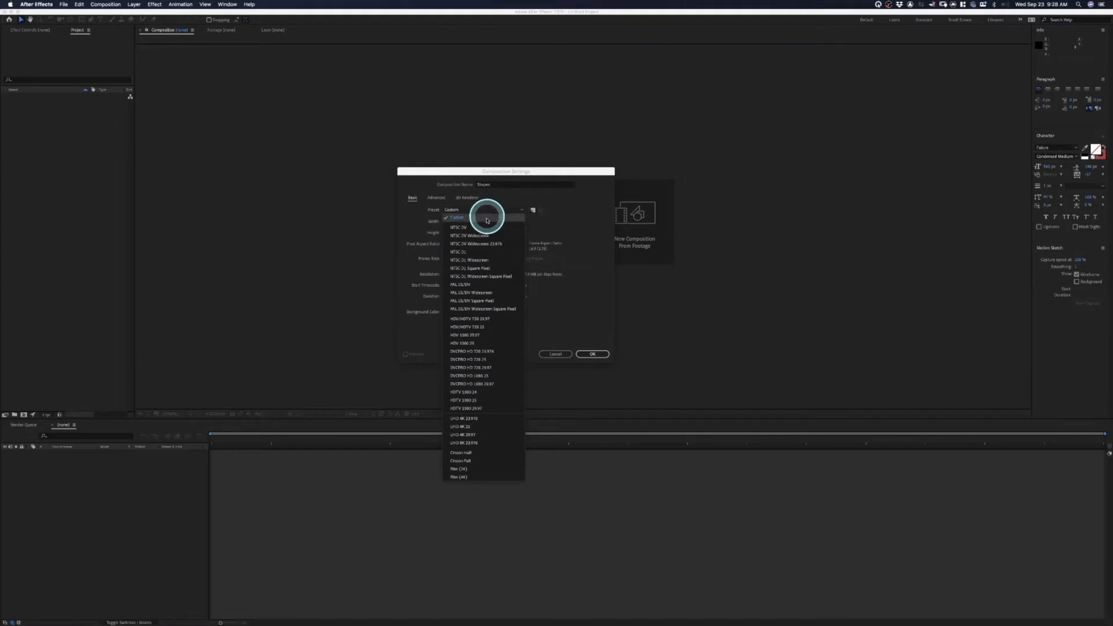
left_click(471, 418)
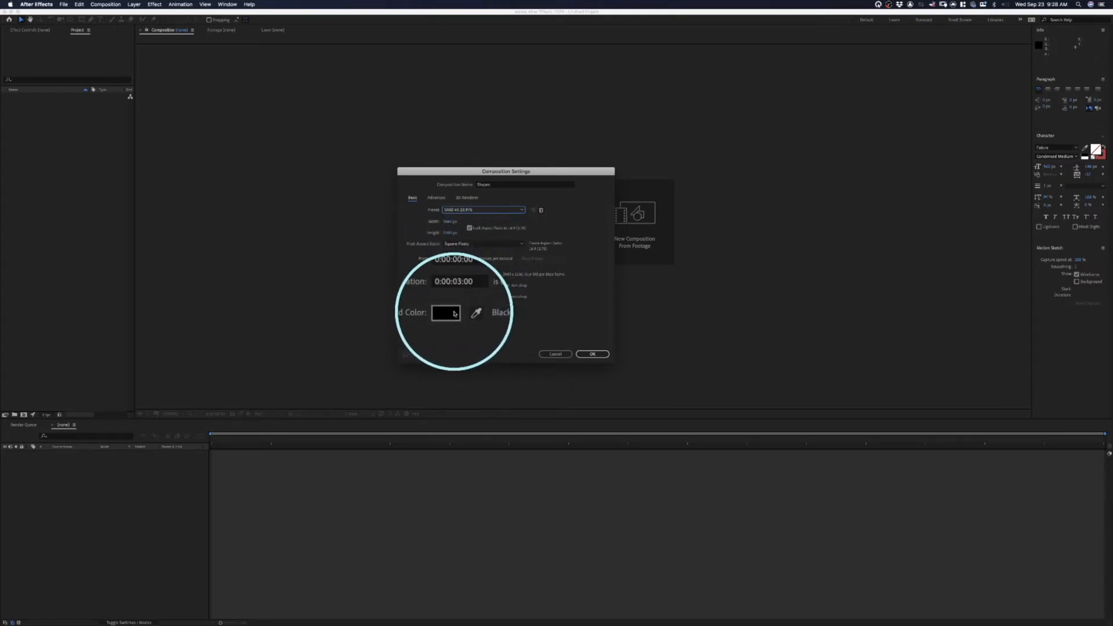
left_click(600, 355)
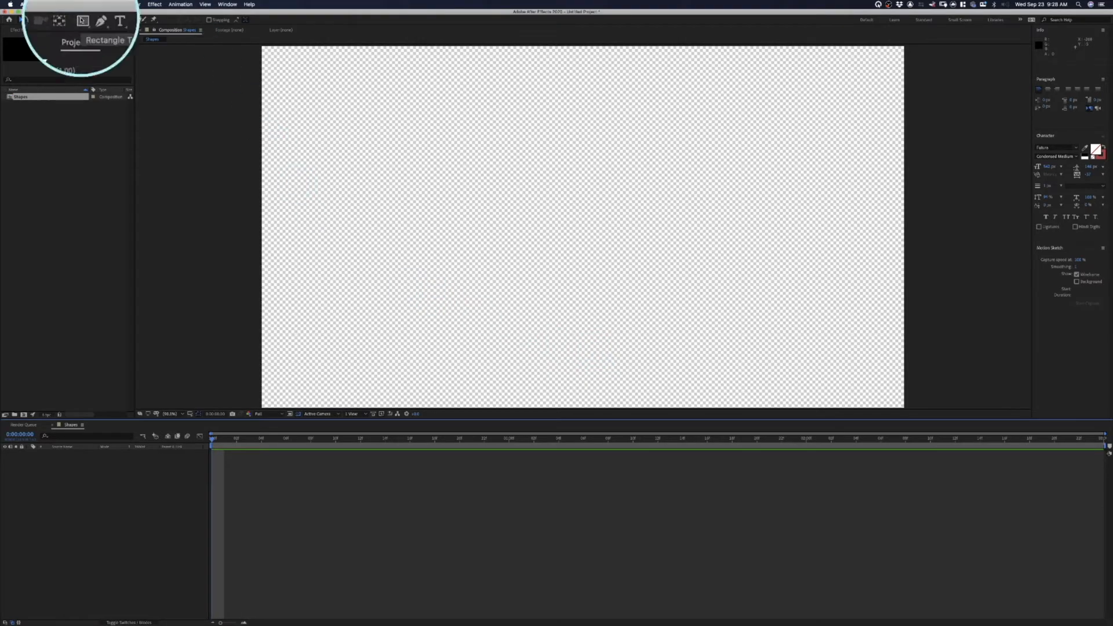
Create a new shape layer and draw a red rectangle on it, extending from the composition's center toward its right side.
left_click(82, 20)
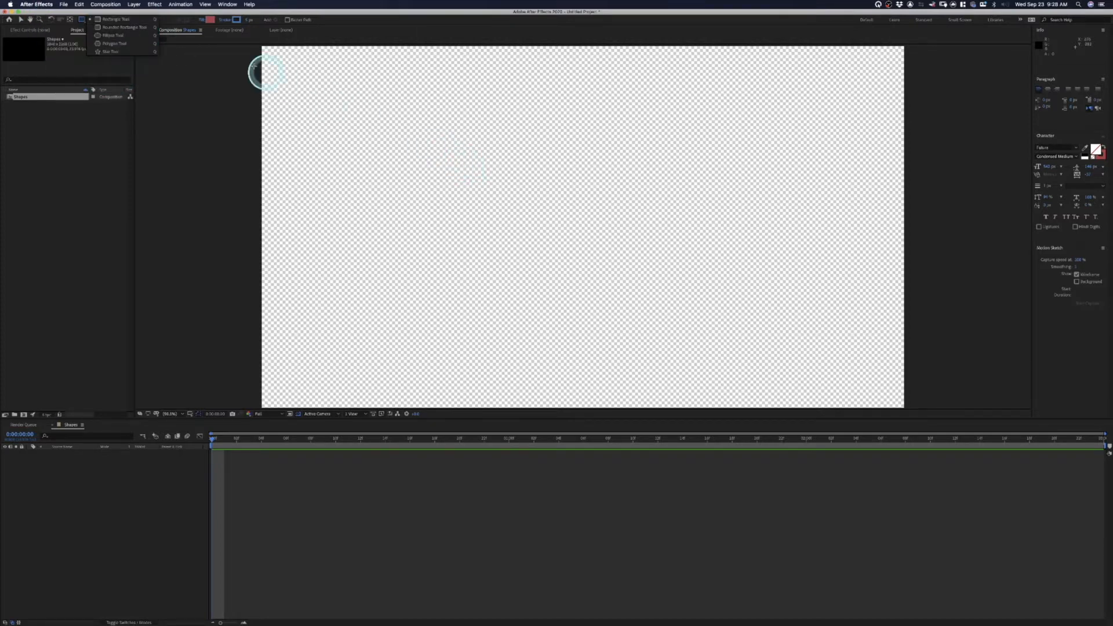
left_click(138, 4)
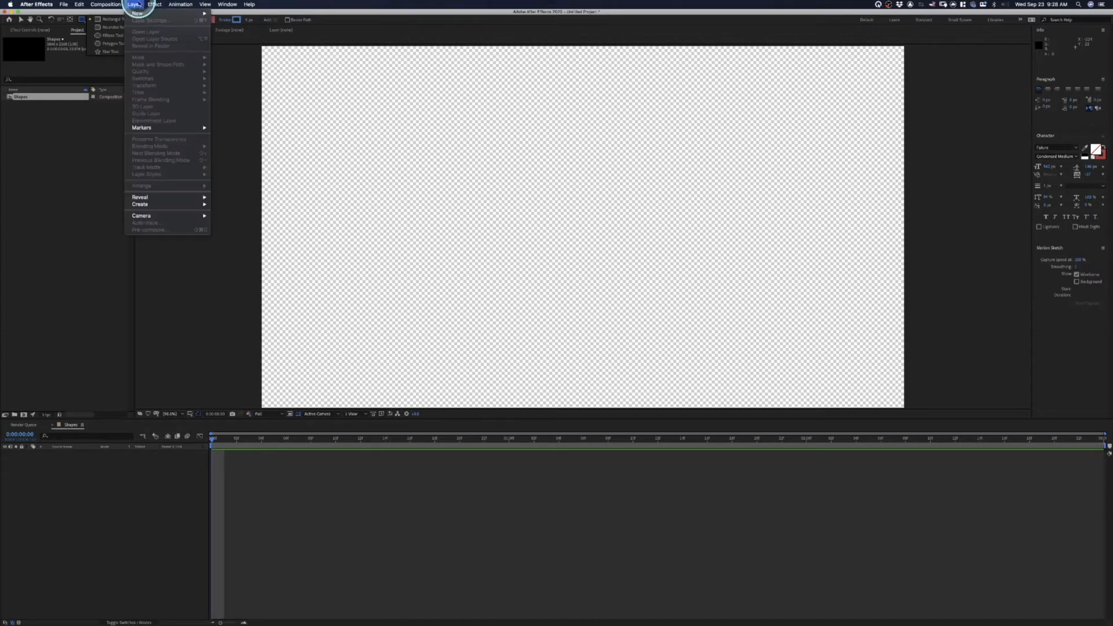
mouse_move(139, 13)
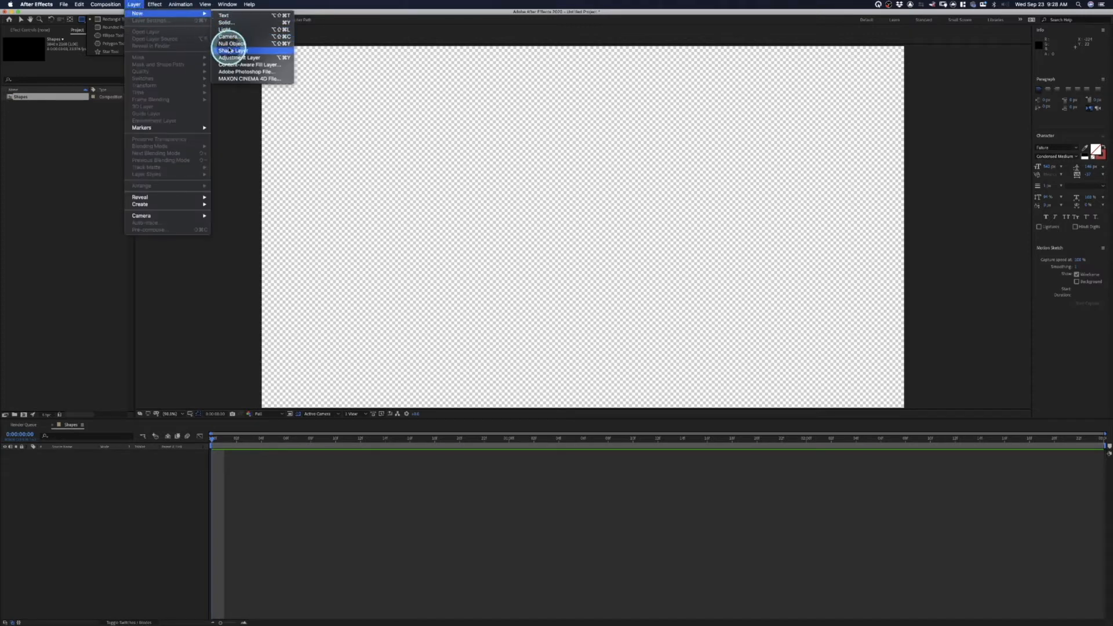
left_click(244, 51)
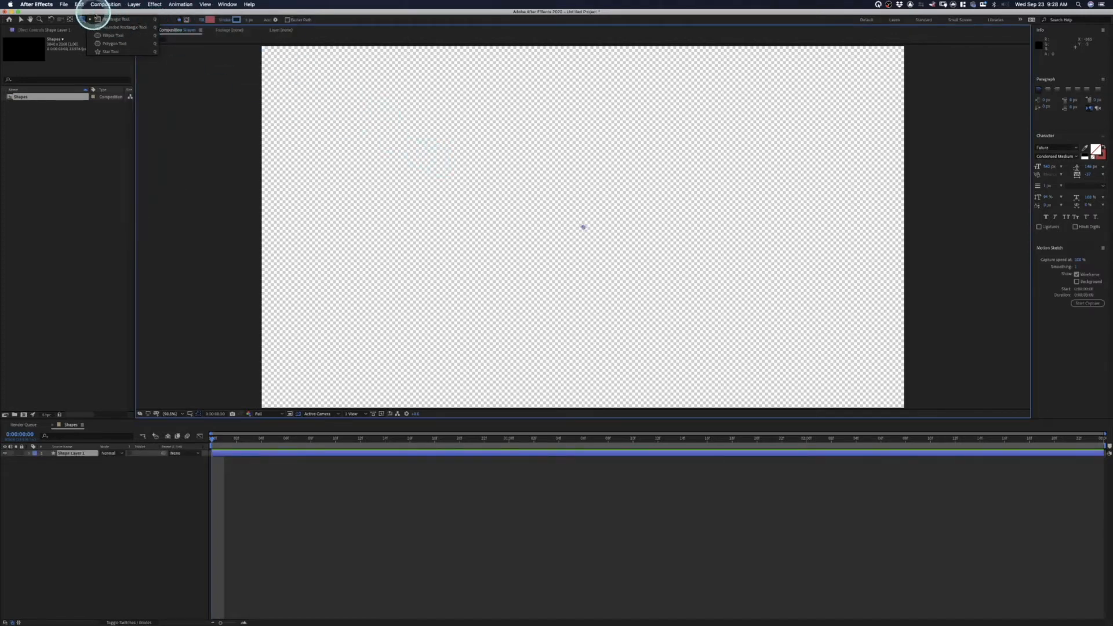
left_click(98, 19)
left_click_drag(576, 192, 603, 205)
left_click_drag(682, 247, 745, 296)
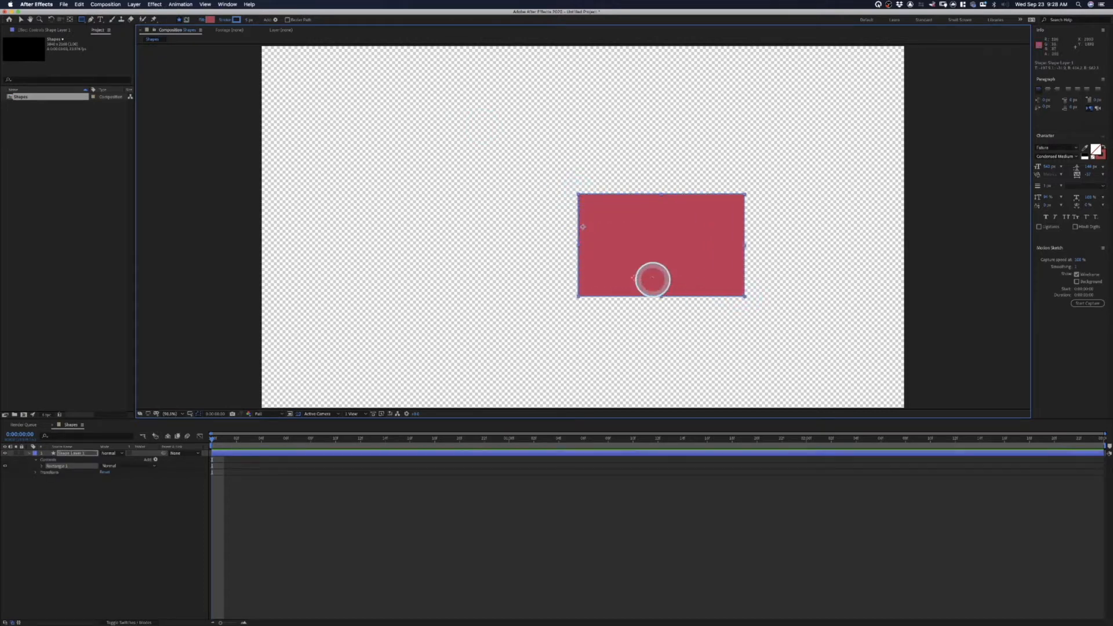
Expand the rectangle's path properties and increase Roundness until its corners are strongly rounded.
left_click(30, 455)
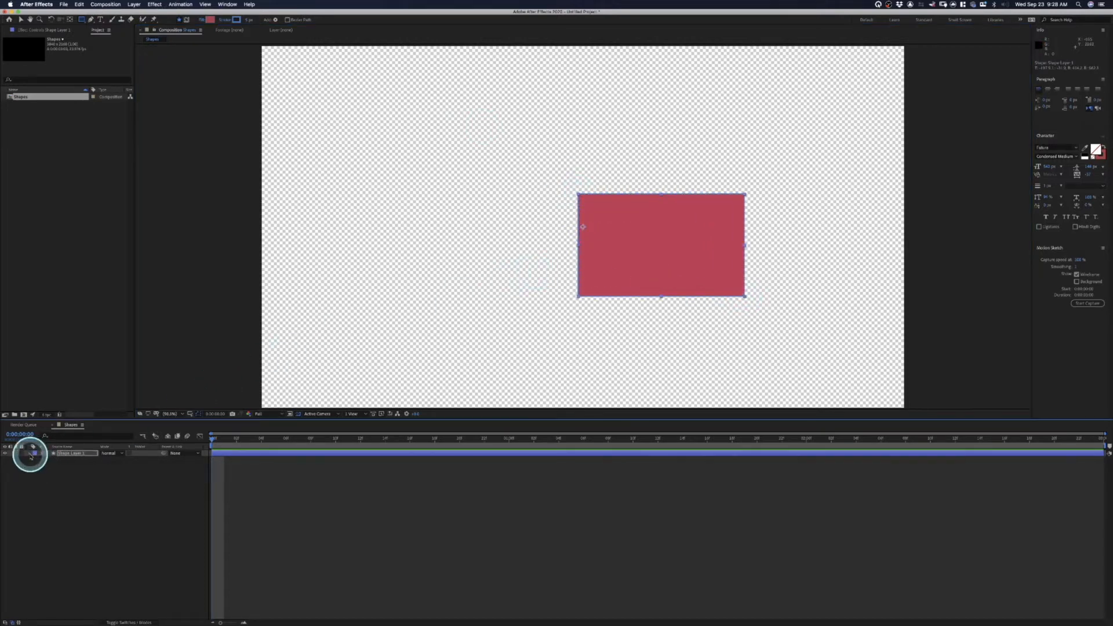
left_click(31, 456)
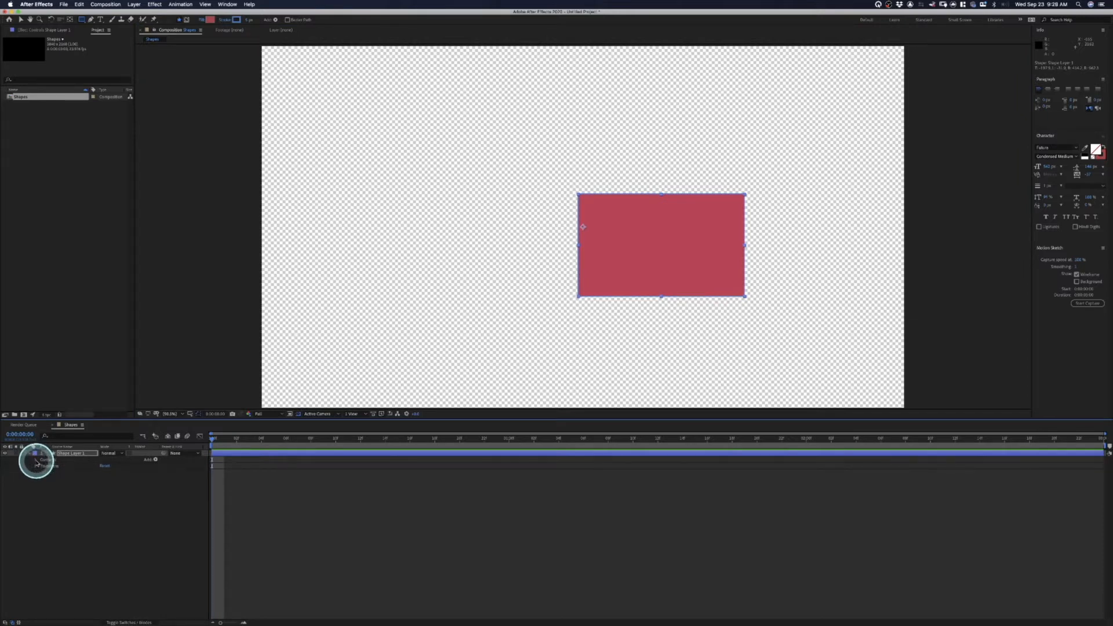
left_click(36, 460)
left_click(41, 466)
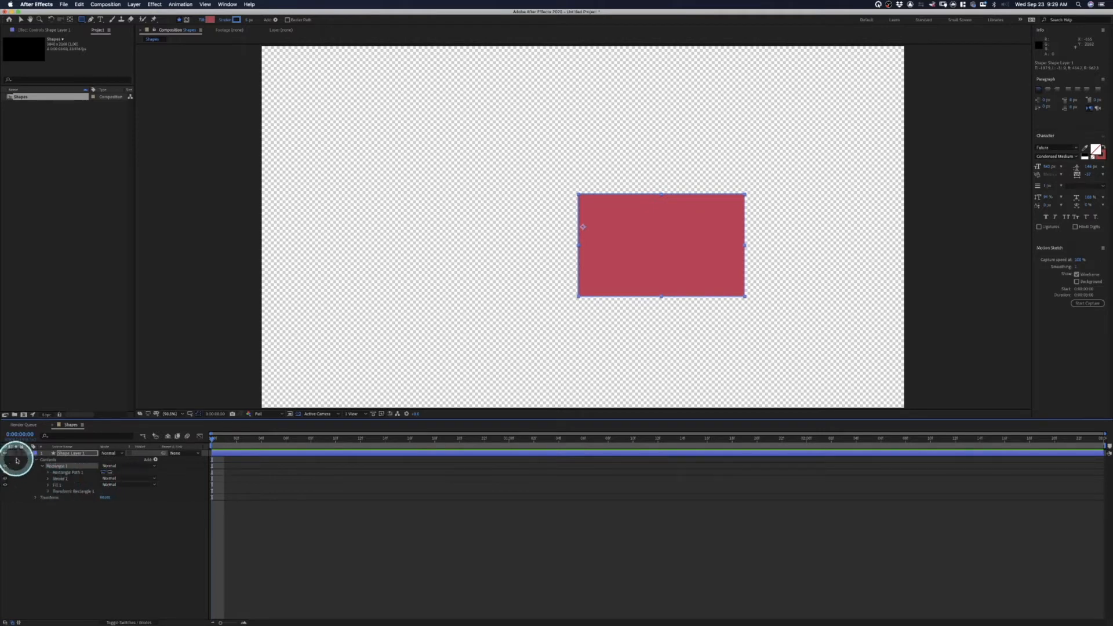
left_click(48, 472)
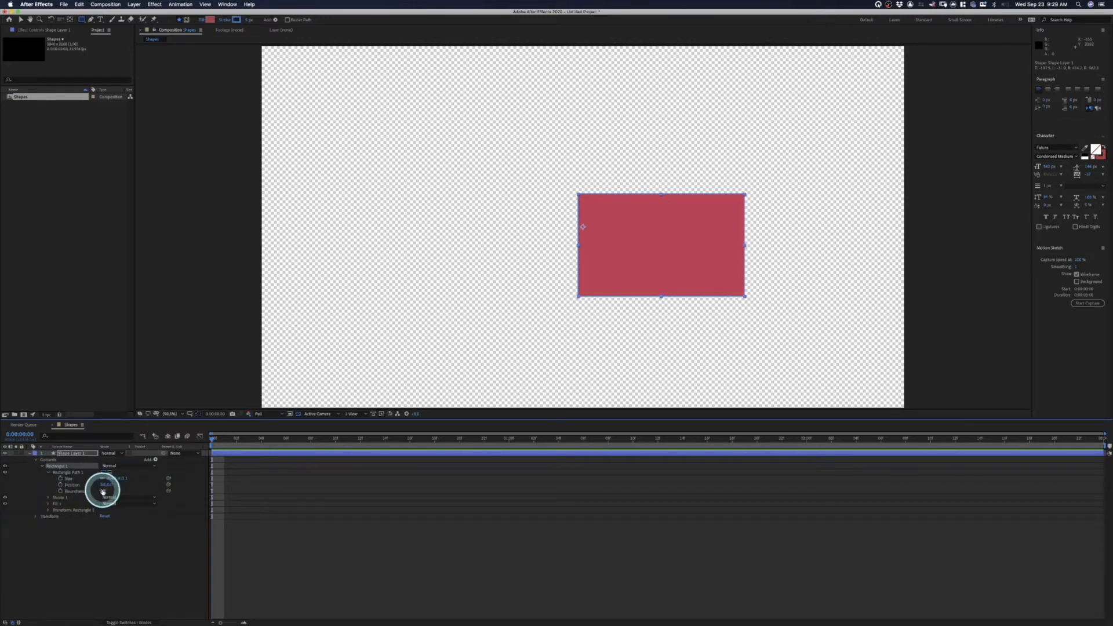
left_click_drag(103, 490, 161, 485)
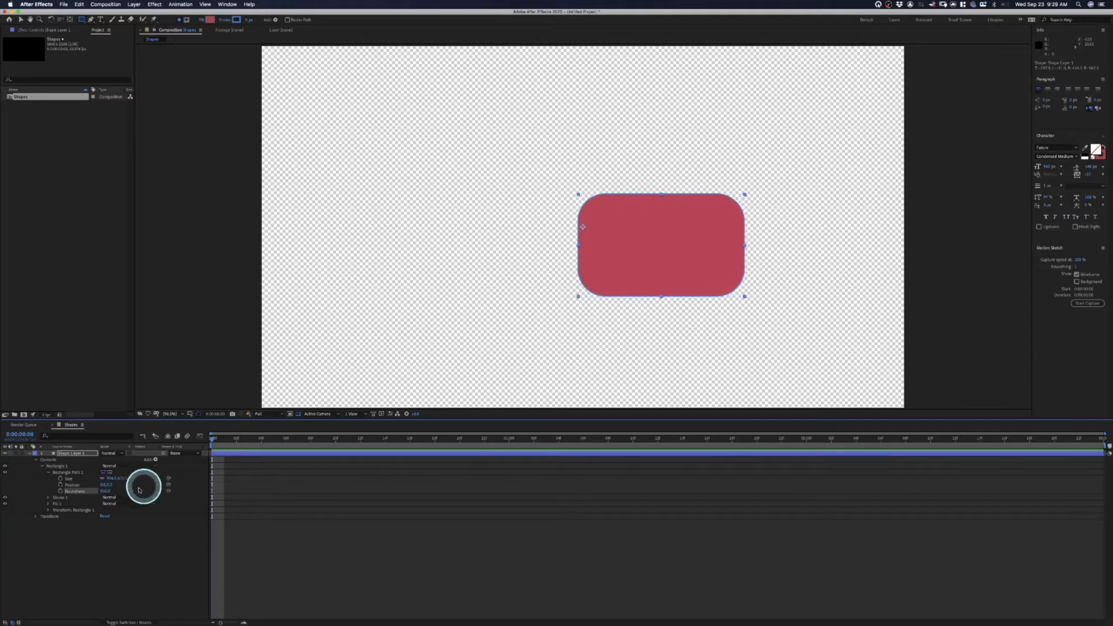
left_click(48, 497)
left_click(49, 497)
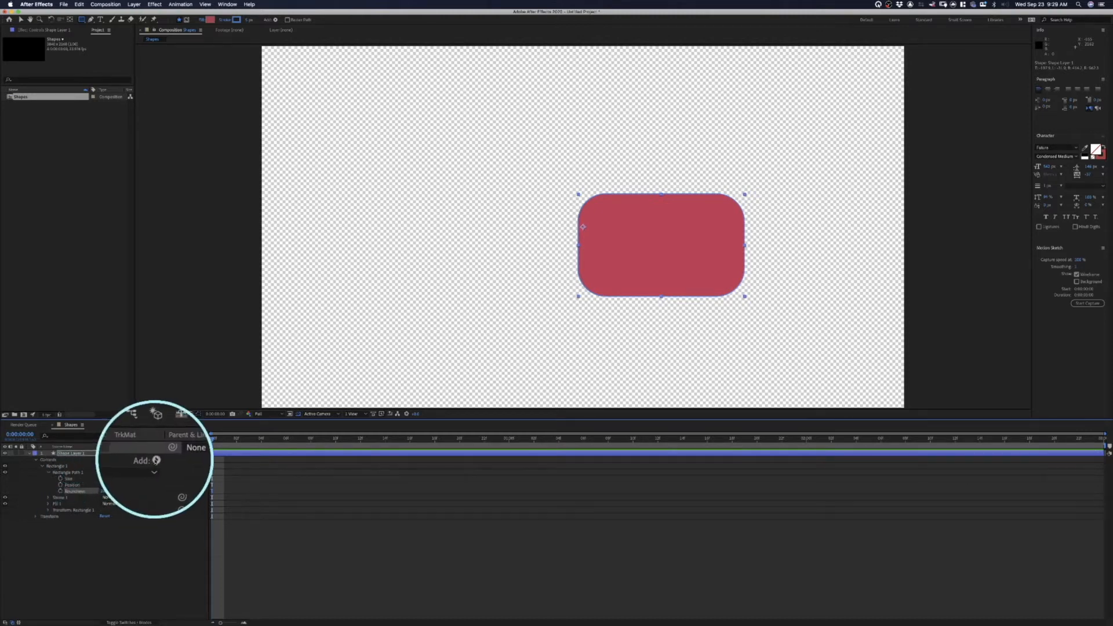
Add Pucker & Bloat to the rounded rectangle and lower its Amount to a negative value that pulls the corners into long spikes.
left_click(154, 460)
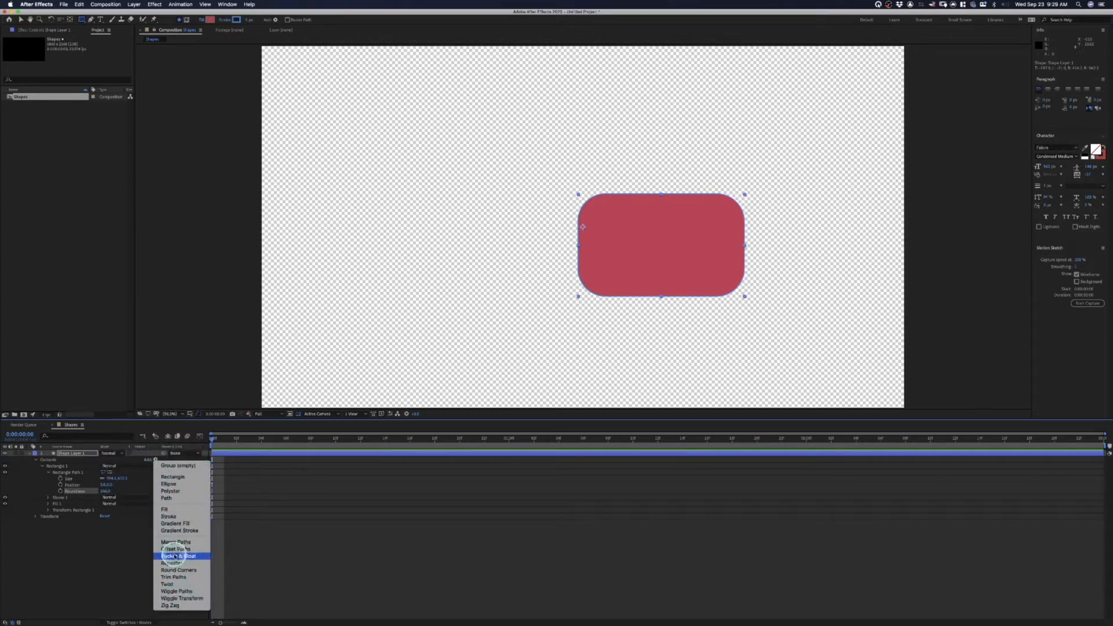
left_click(175, 555)
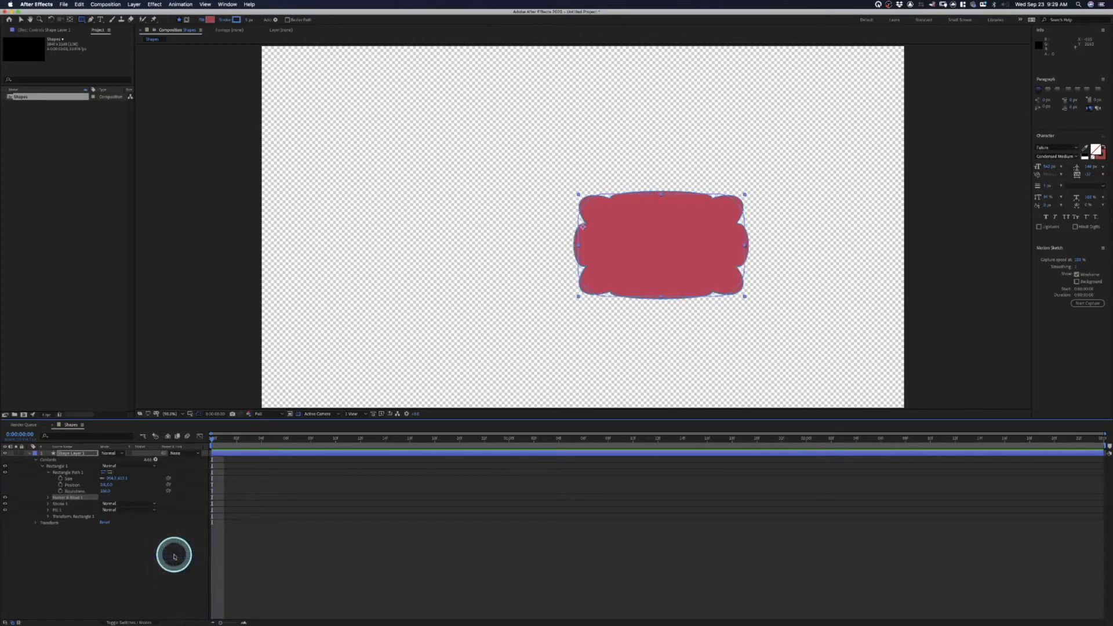
left_click(48, 497)
left_click_drag(99, 503, 77, 511)
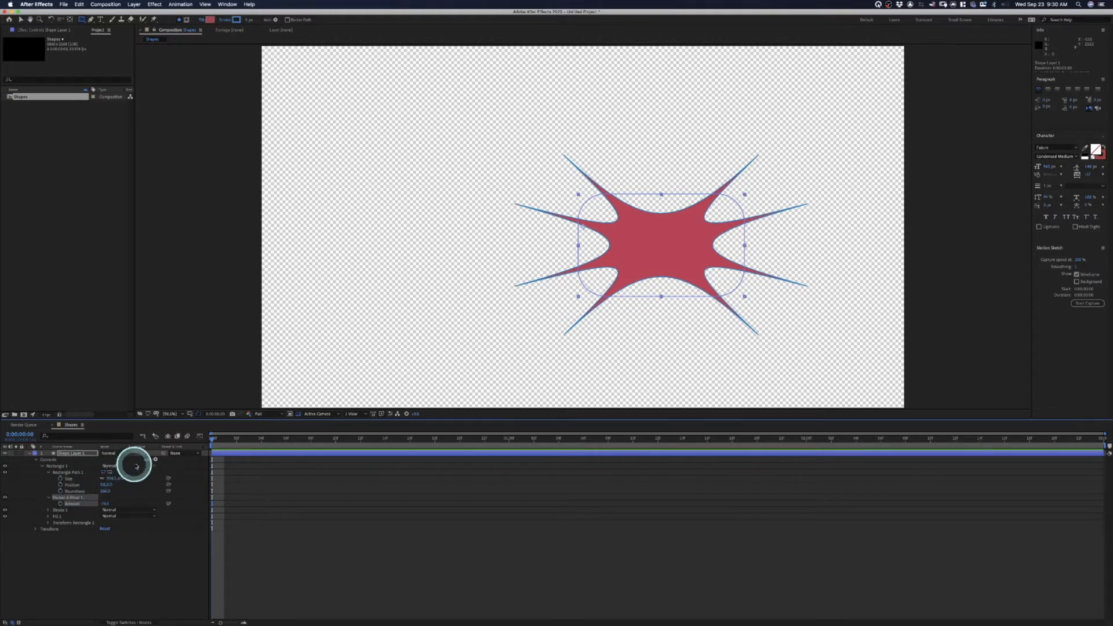
Add a Twist to the spiked shape and increase its Angle until the spikes curve into a swirl.
left_click(155, 459)
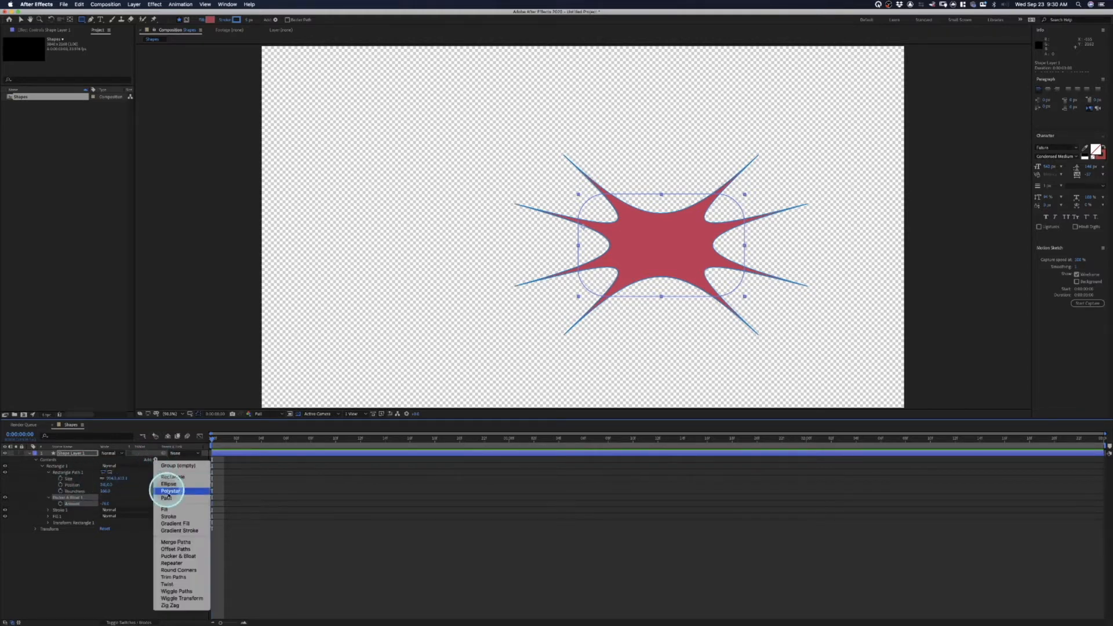
left_click(174, 583)
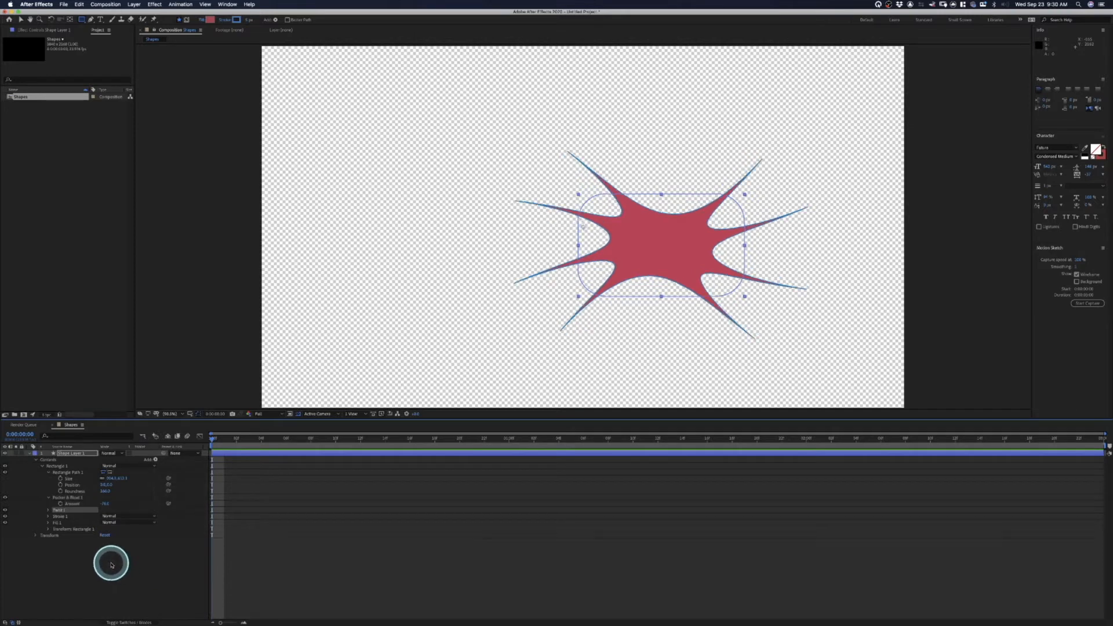
left_click(49, 510)
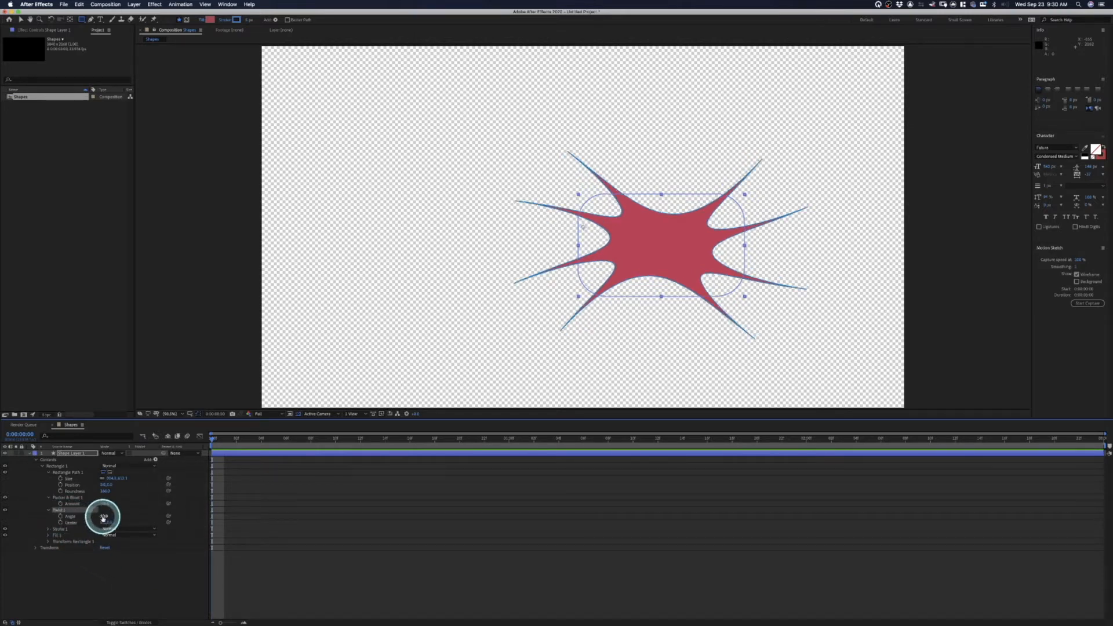
mouse_move(103, 517)
left_mouse_down()
mouse_move(203, 519)
mouse_move(288, 539)
mouse_move(798, 539)
mouse_move(112, 504)
left_mouse_up()
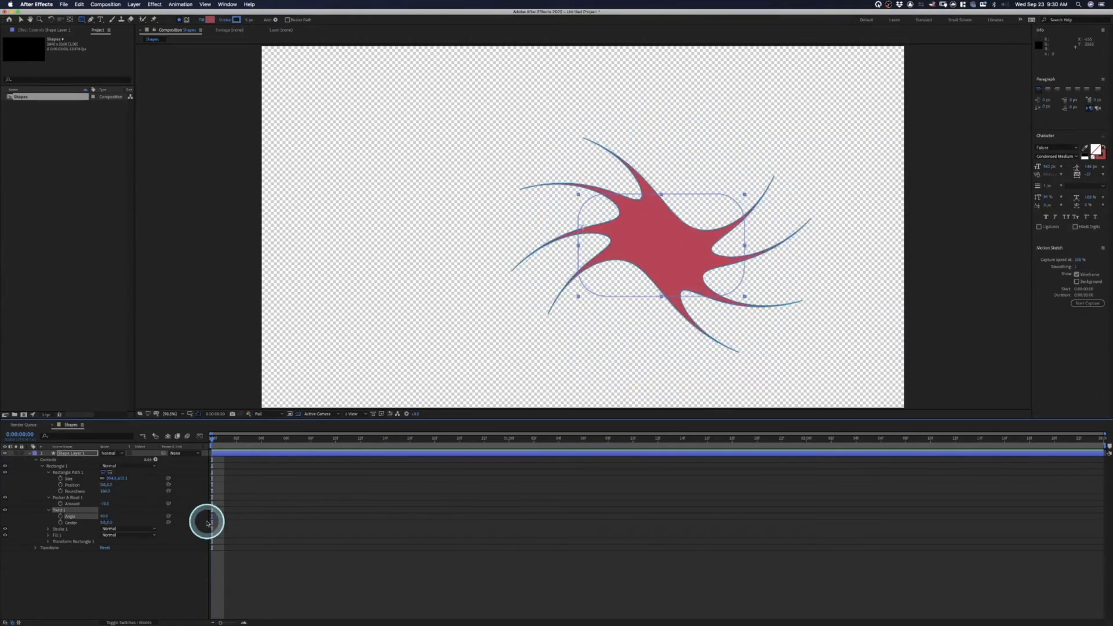
Delete the shape layer containing the twisted shape.
left_click(70, 453)
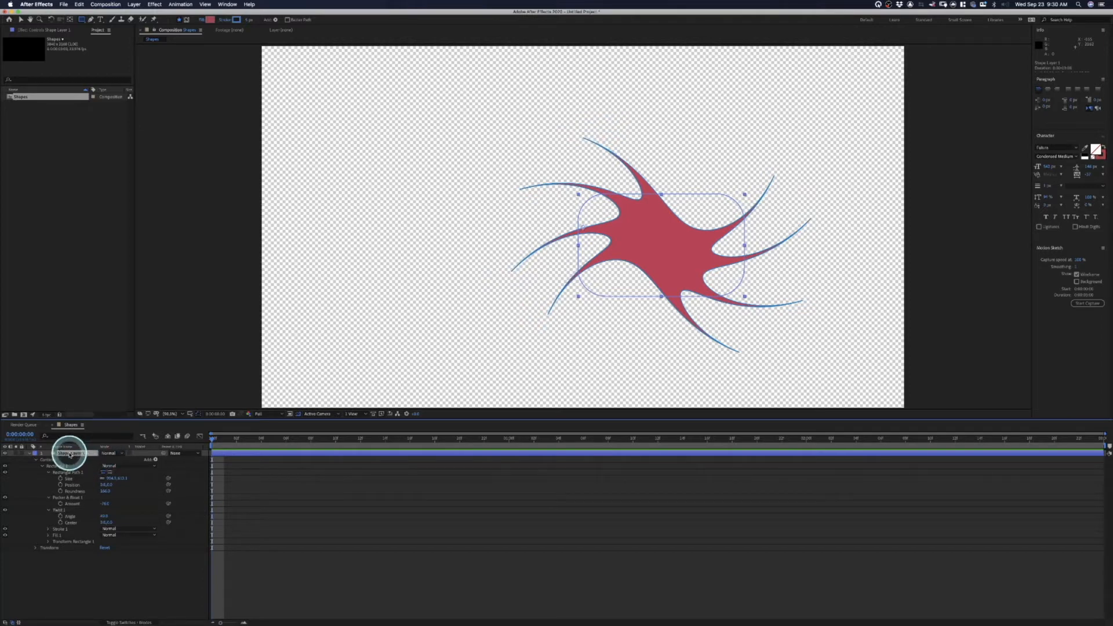
key("Delete")
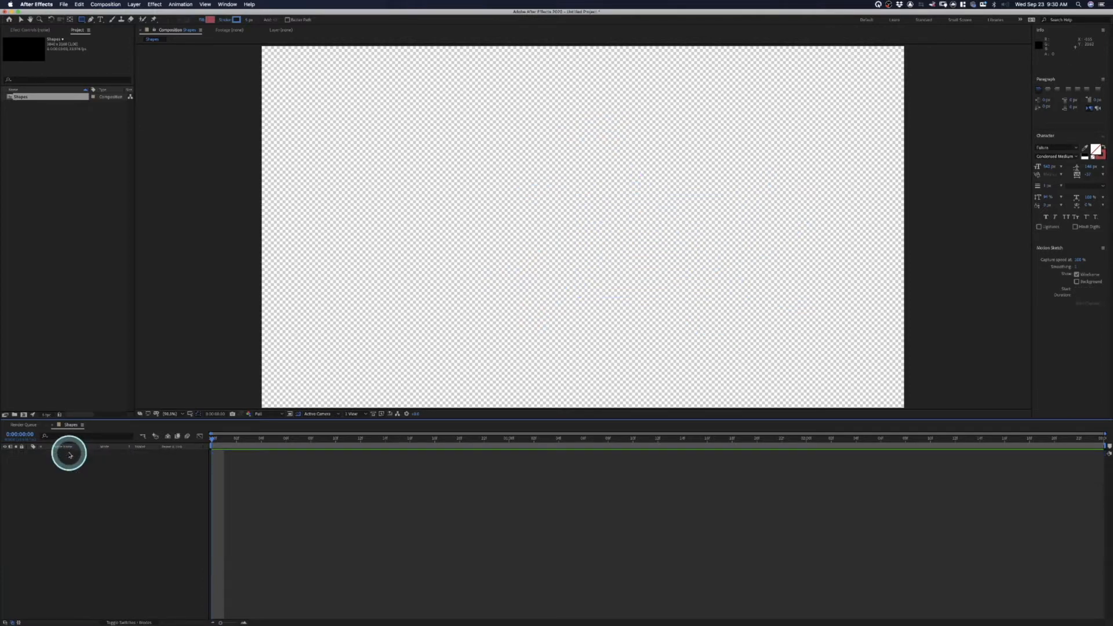
Draw a large red pentagon on a new shape layer with the Polygon tool and move it to the composition's center.
left_click(84, 20)
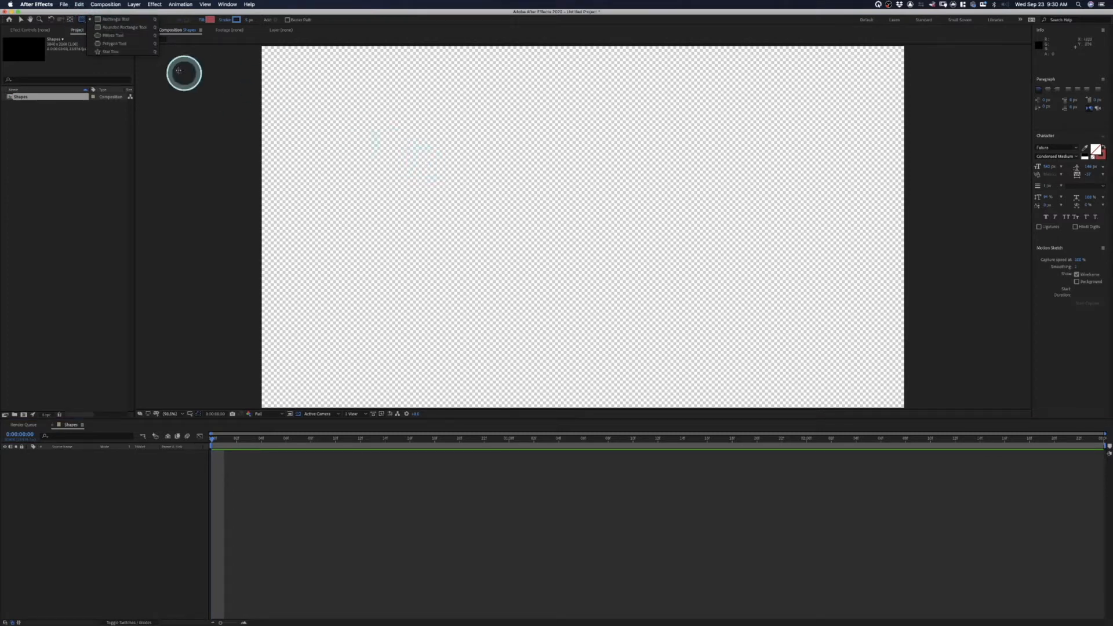
left_click(99, 44)
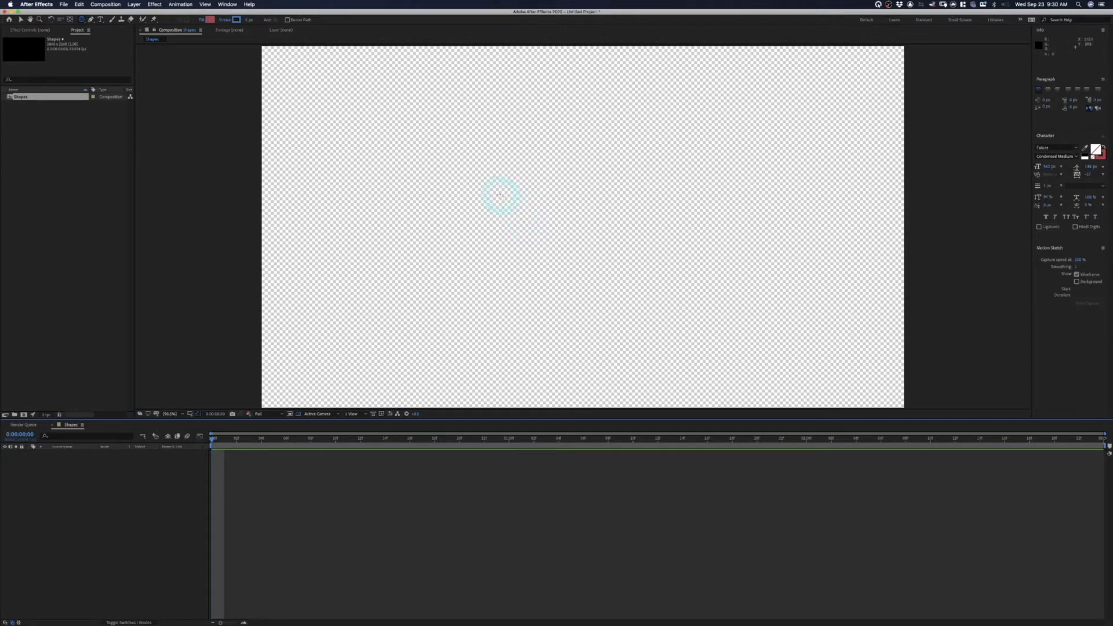
mouse_move(484, 175)
left_mouse_down()
mouse_move(616, 286)
mouse_move(497, 218)
mouse_move(571, 286)
mouse_move(524, 252)
mouse_move(522, 264)
left_mouse_up()
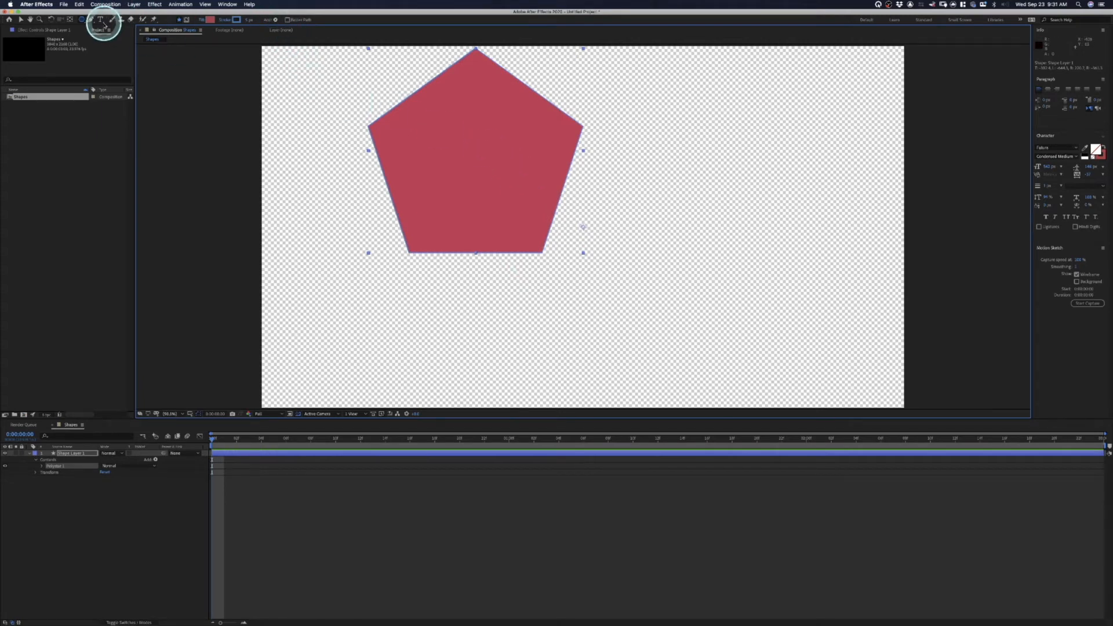
left_click(21, 20)
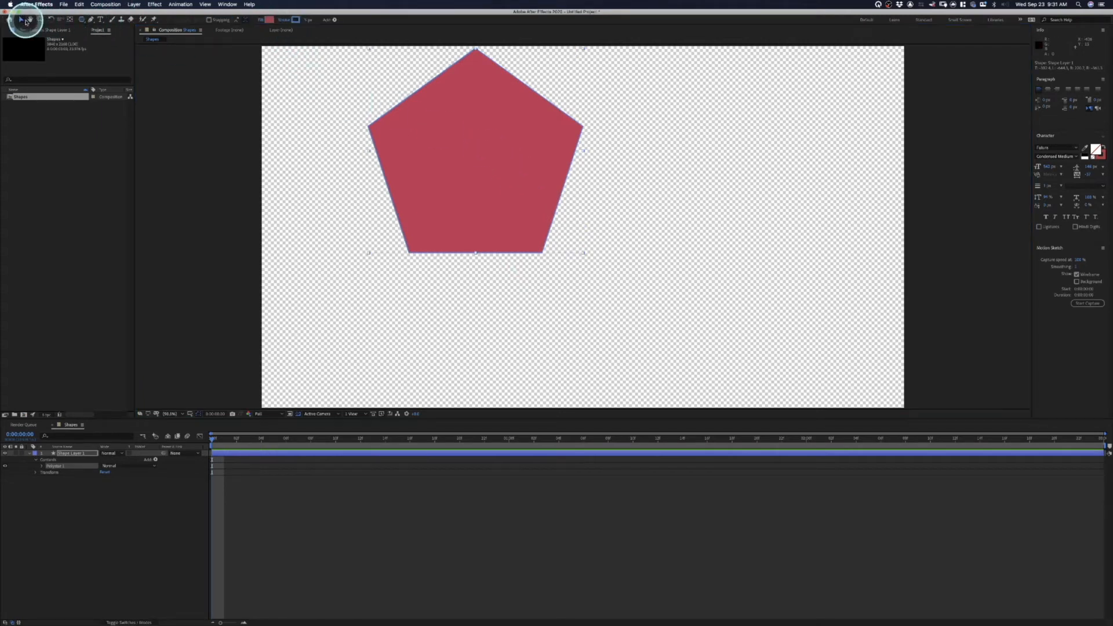
left_click_drag(461, 154, 522, 268)
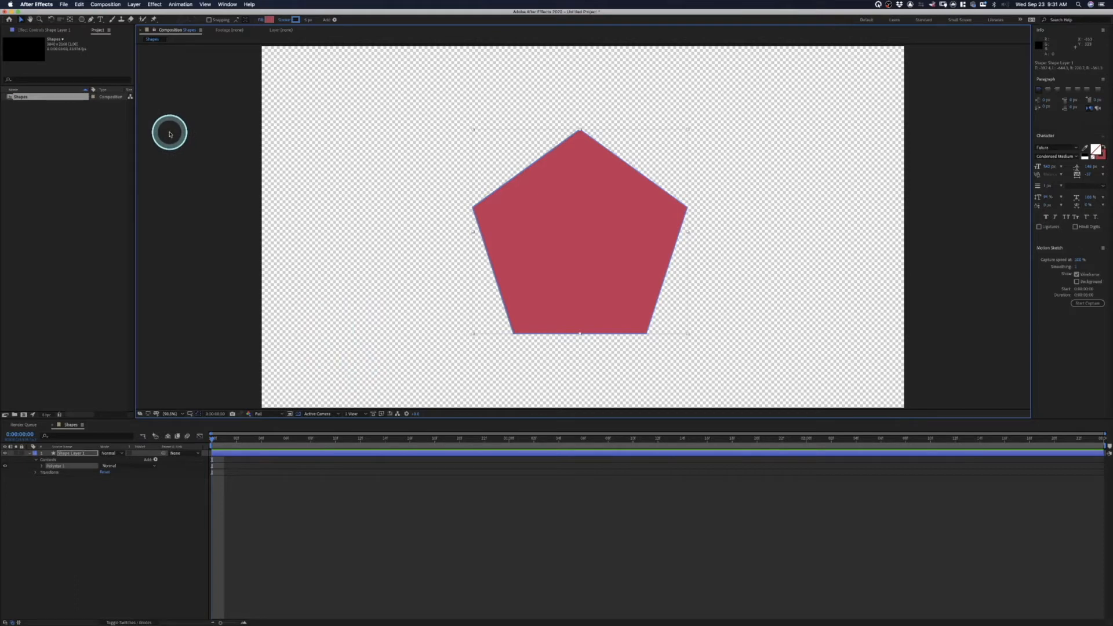
Draw a wide ellipse across the middle of the pentagon on the same shape layer.
left_click(81, 22)
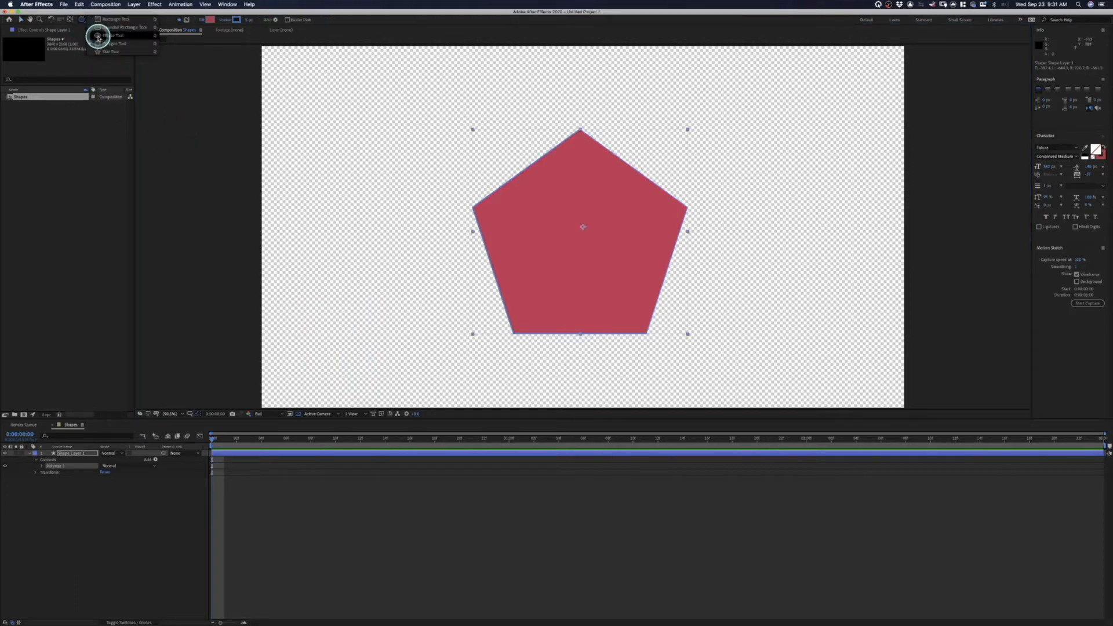
left_click(98, 35)
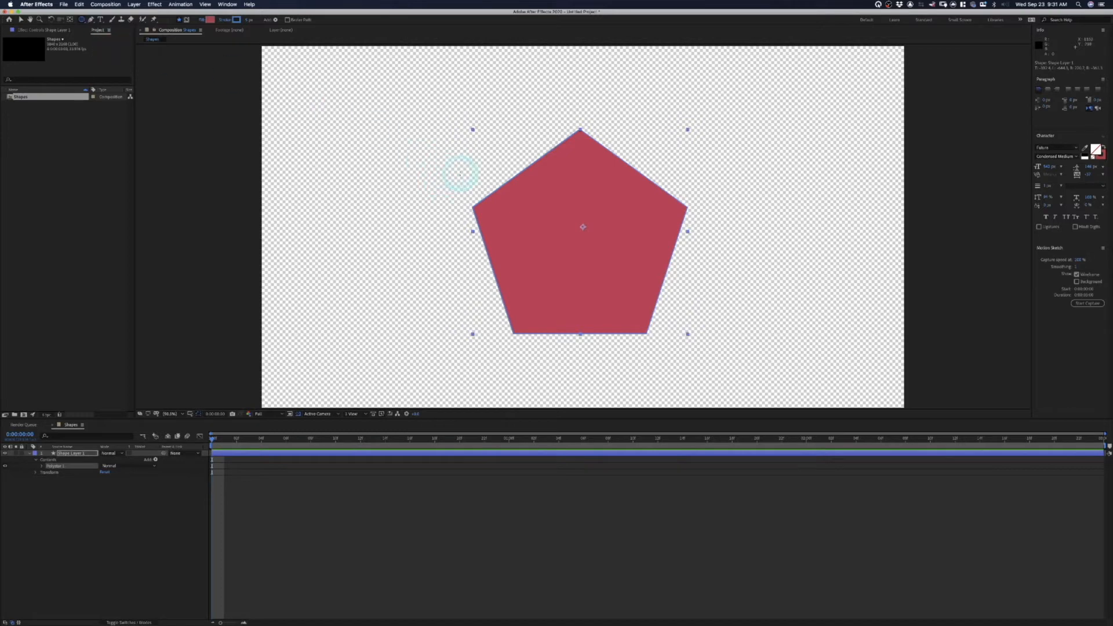
left_click_drag(460, 173, 718, 280)
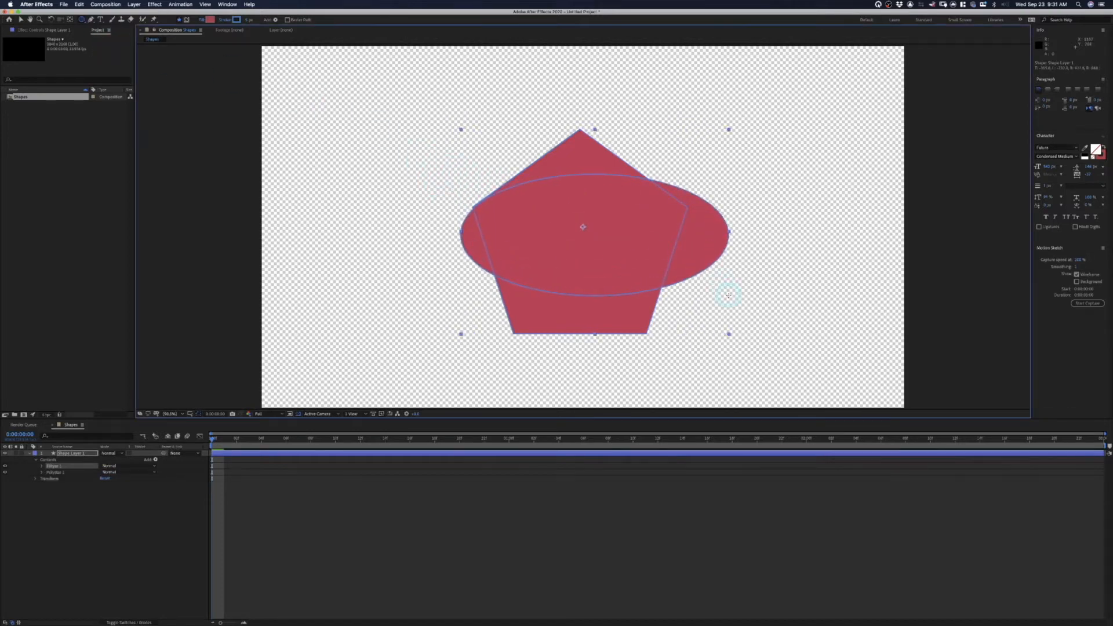
Delete the ellipse path, rectangle path and stroke from the Ellipse 1 group in the shape layer.
left_click(64, 453)
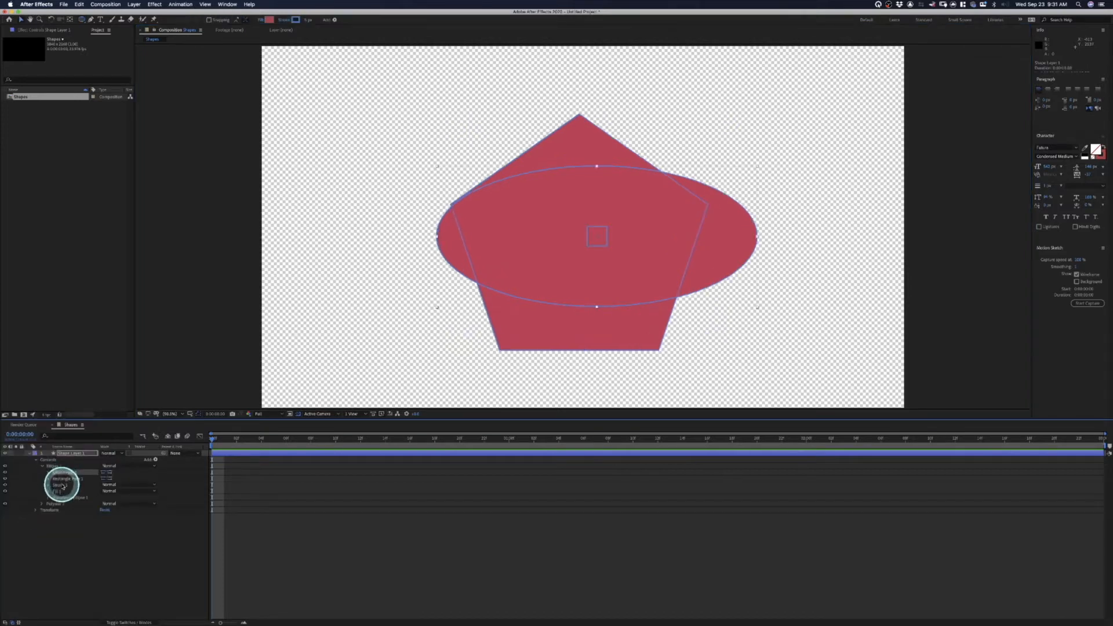
left_click(62, 485, "shift")
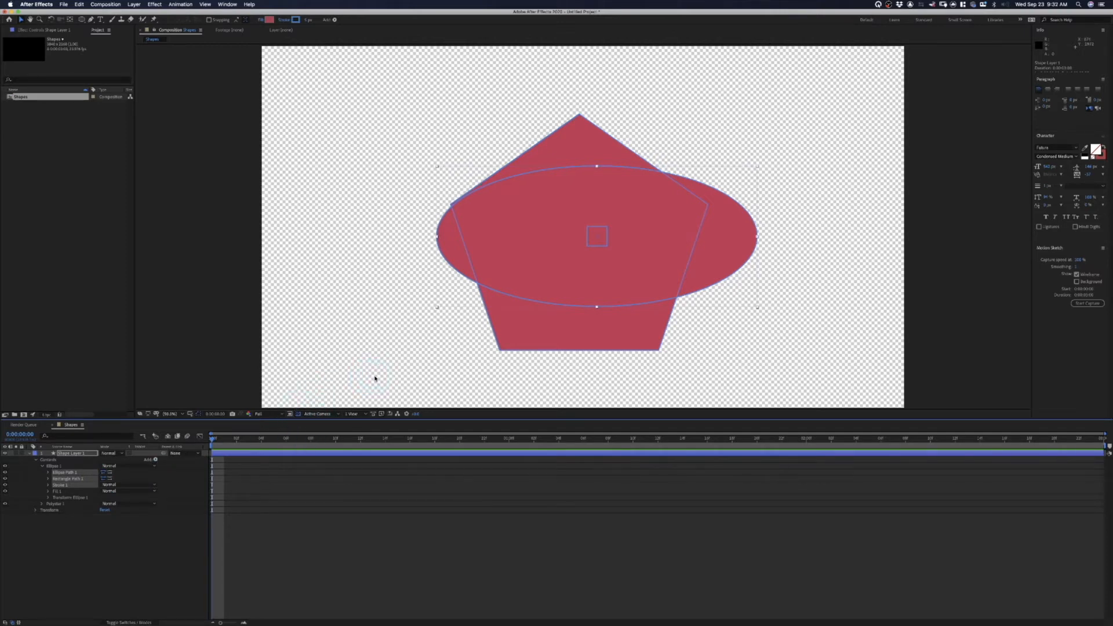
key("Delete")
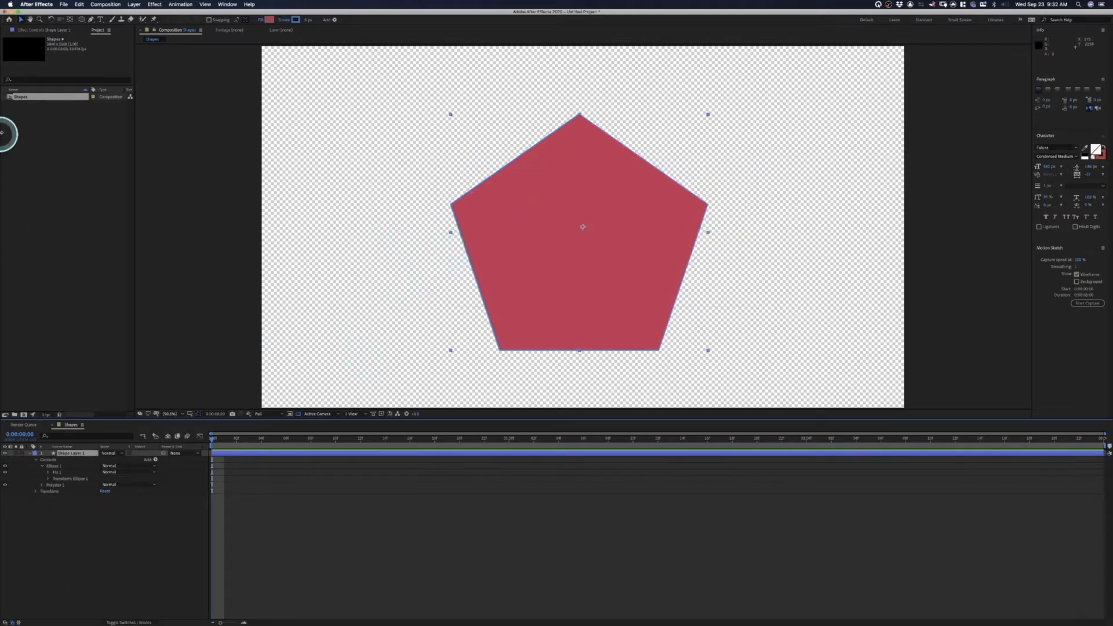
Draw a wide ellipse overlapping the pentagon's left side on a new shape layer with the Ellipse tool.
left_click(82, 20)
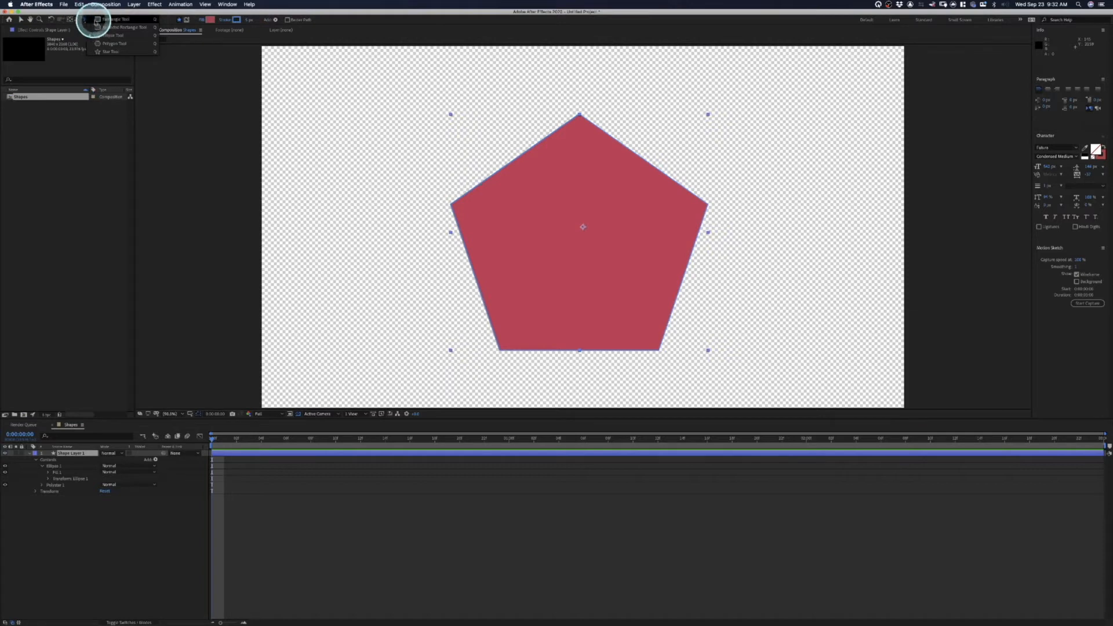
left_click(102, 36)
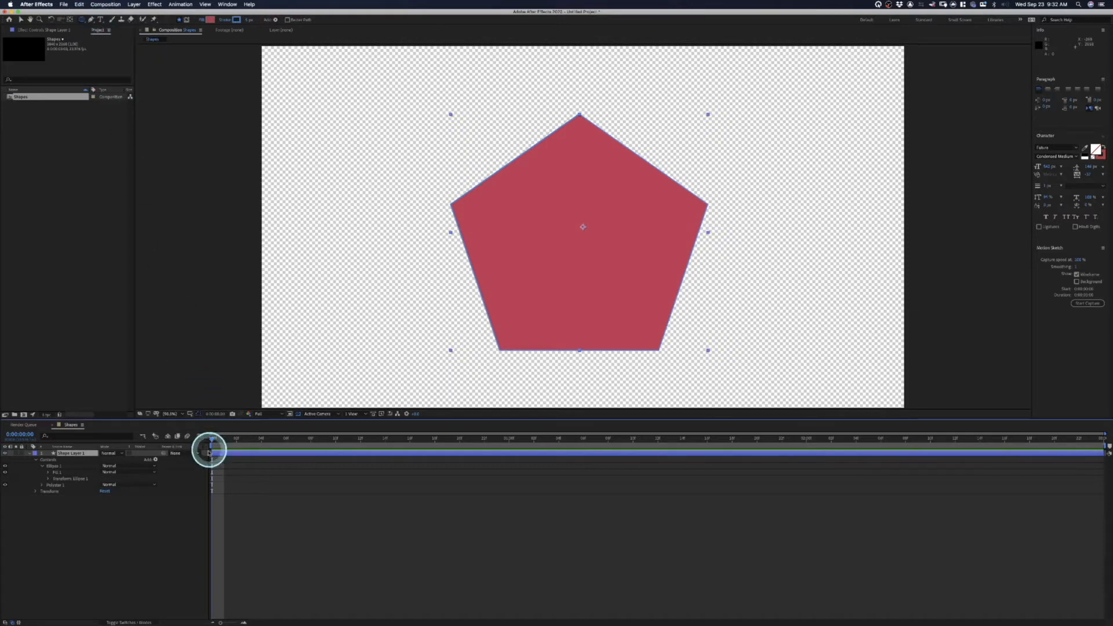
left_click(95, 525)
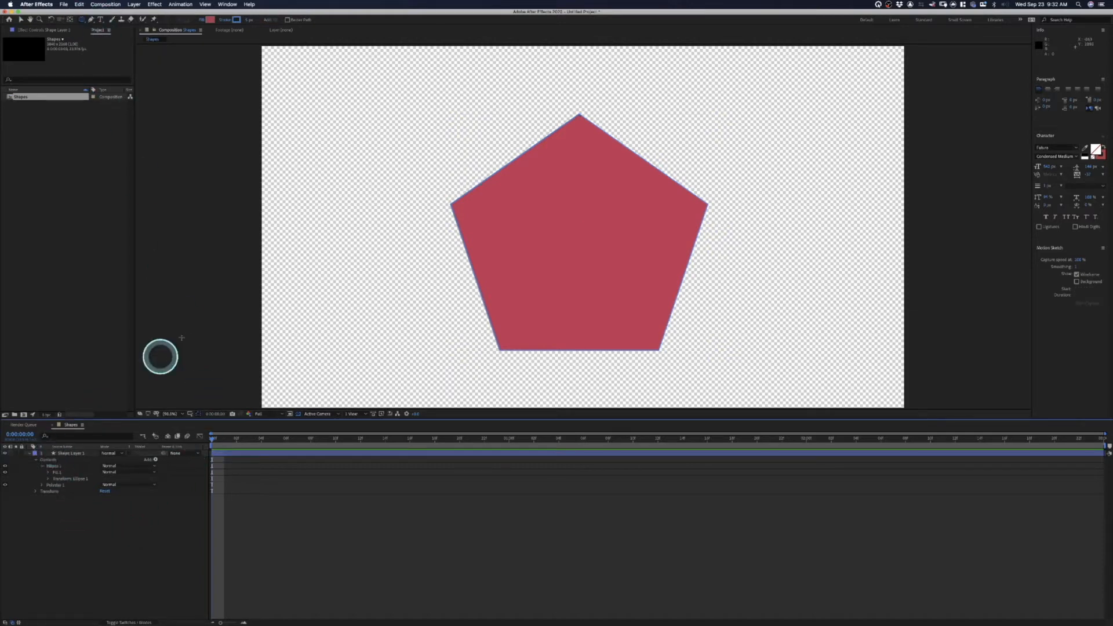
left_click_drag(351, 154, 568, 292)
left_click(50, 452)
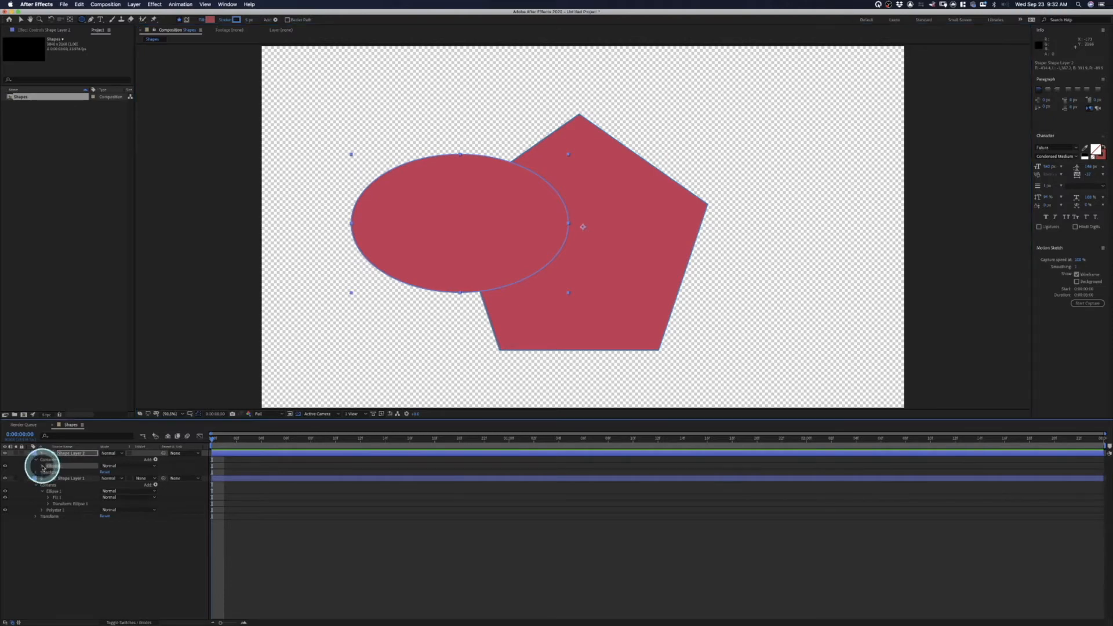
Widen the new ellipse's stroke into a thick blue outline and enable starting keyframes for its Color, Opacity and Stroke Width.
left_click(43, 466)
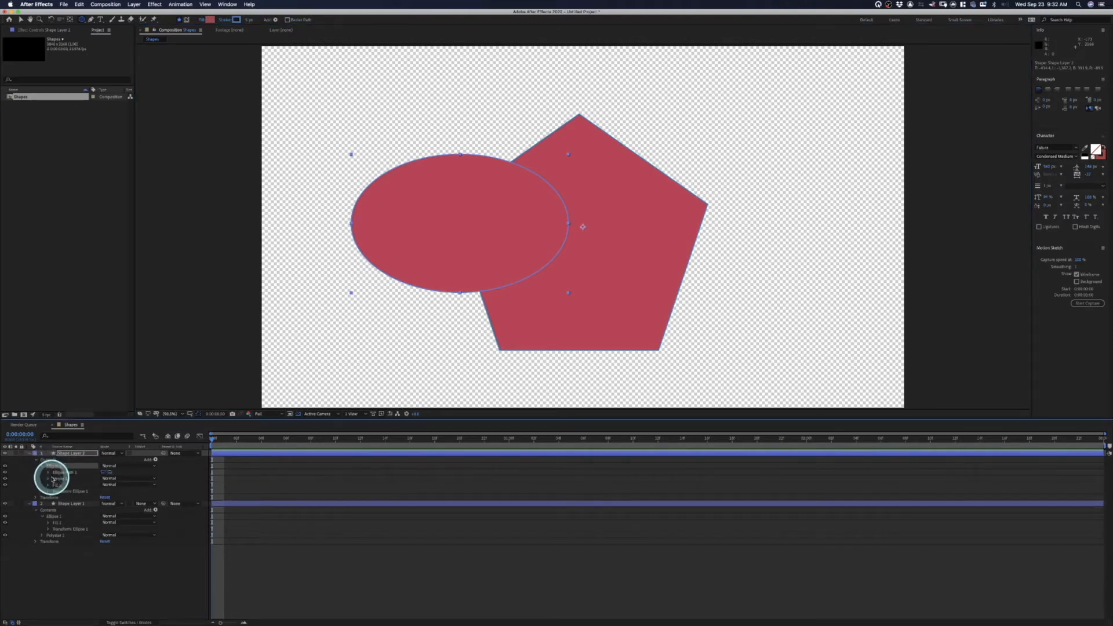
left_click(49, 479)
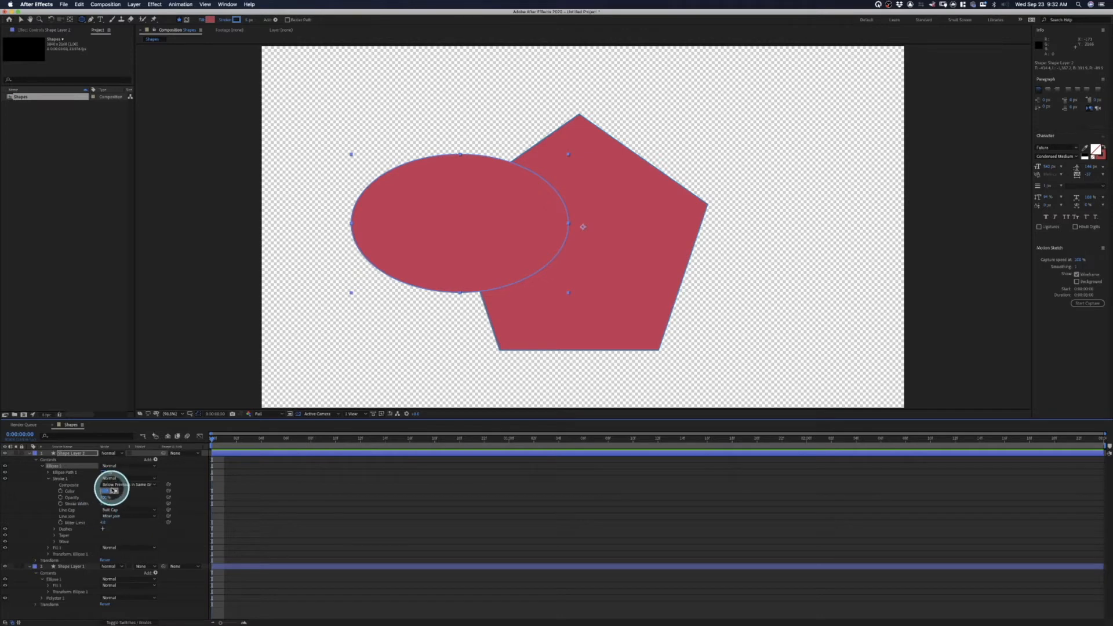
left_click(105, 503)
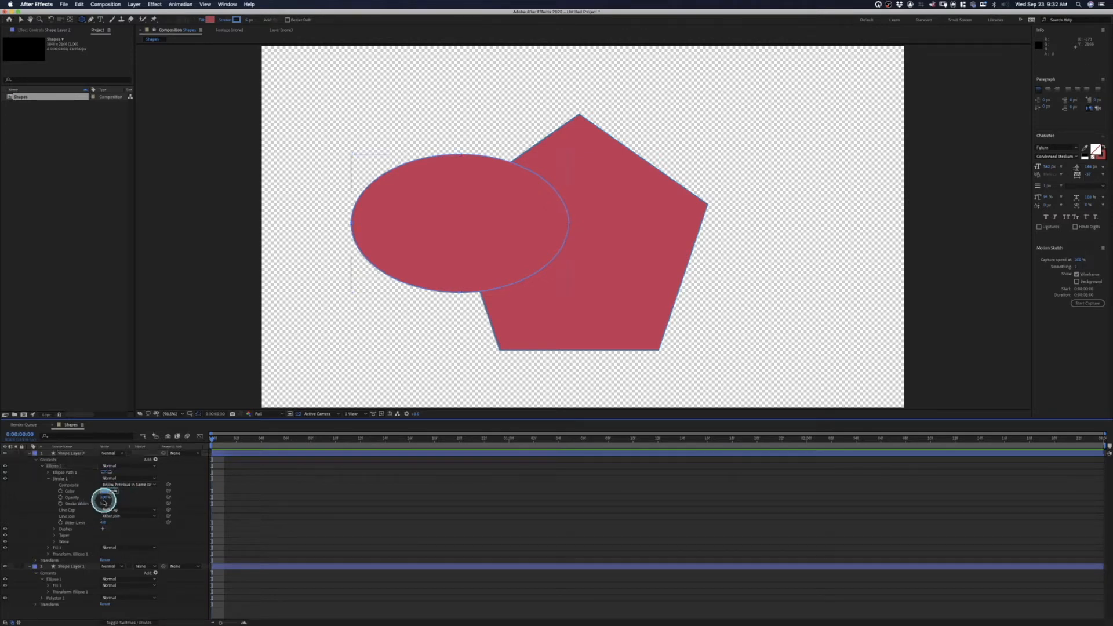
mouse_move(139, 503)
left_mouse_down()
mouse_move(114, 502)
mouse_move(166, 504)
mouse_move(141, 509)
left_mouse_up()
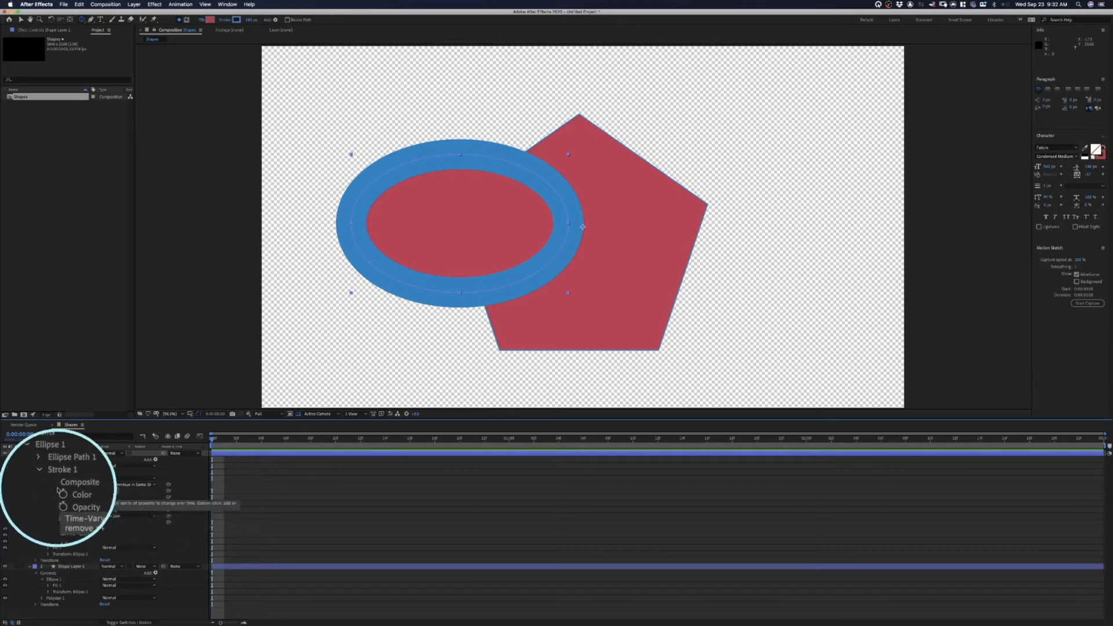
left_click(60, 491)
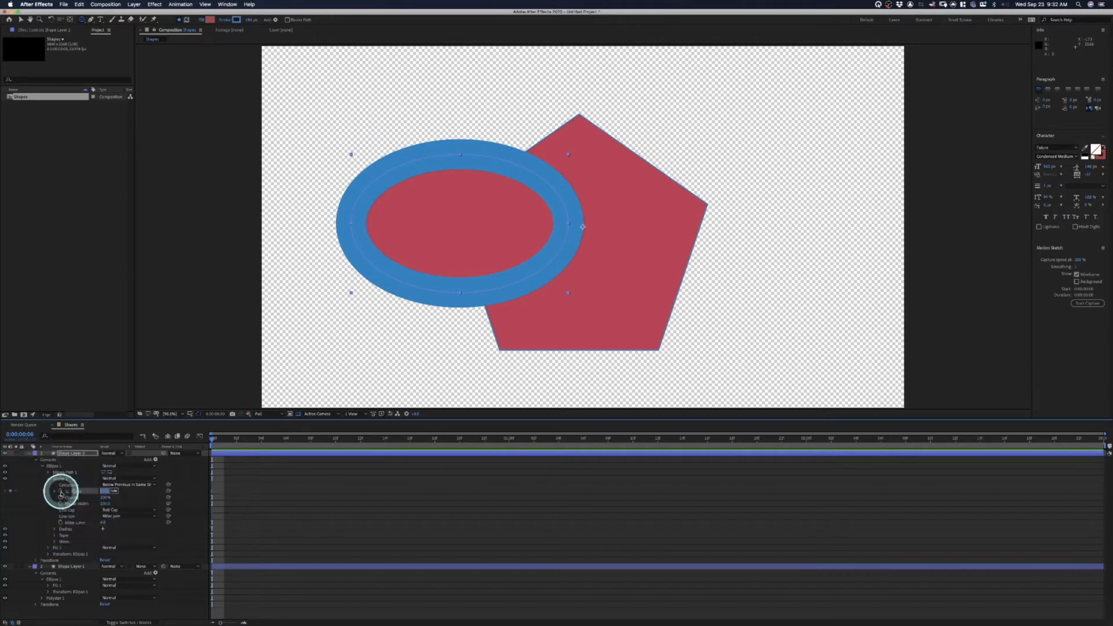
left_click(60, 497)
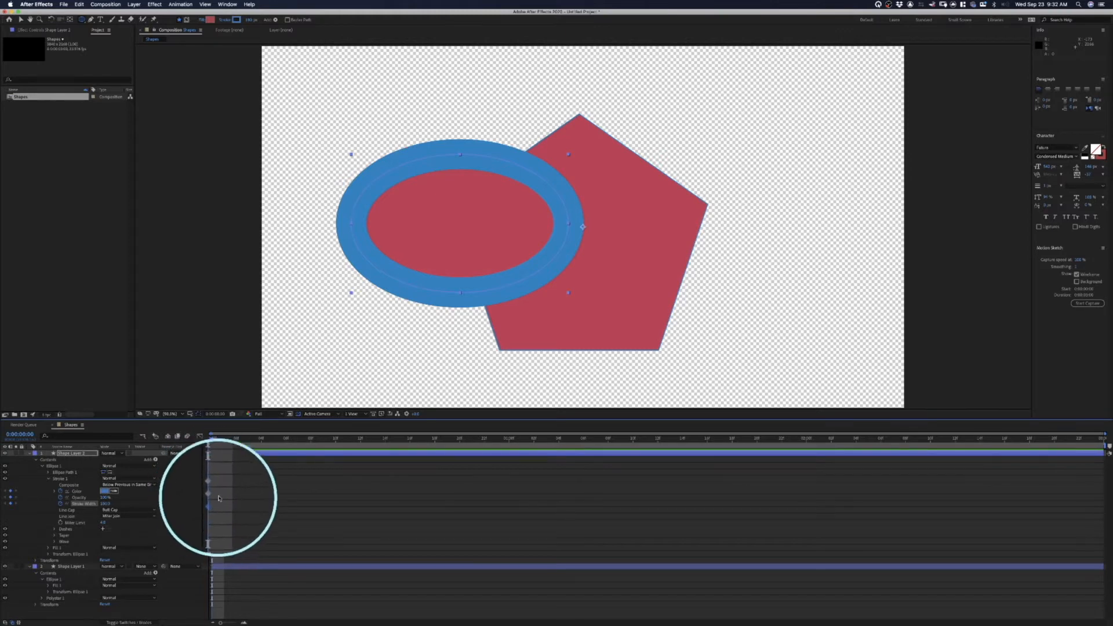
At 0:00:01:16, keyframe the ellipse's stroke with lower opacity, a much thinner width and a yellow-green color, and preview the animation.
left_click(705, 439)
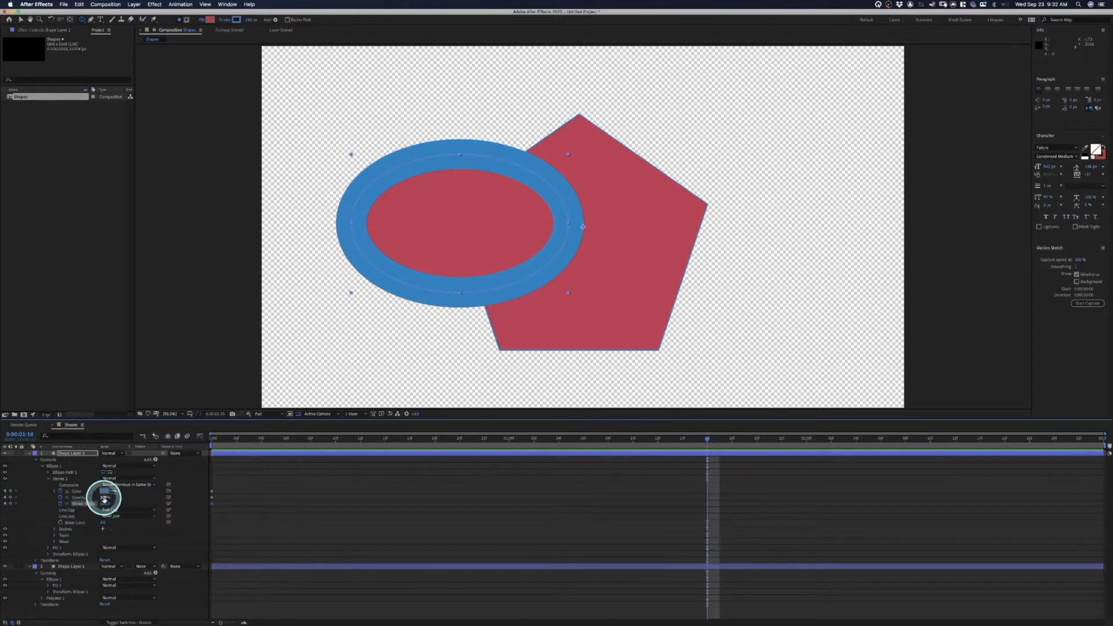
left_click_drag(105, 500, 92, 496)
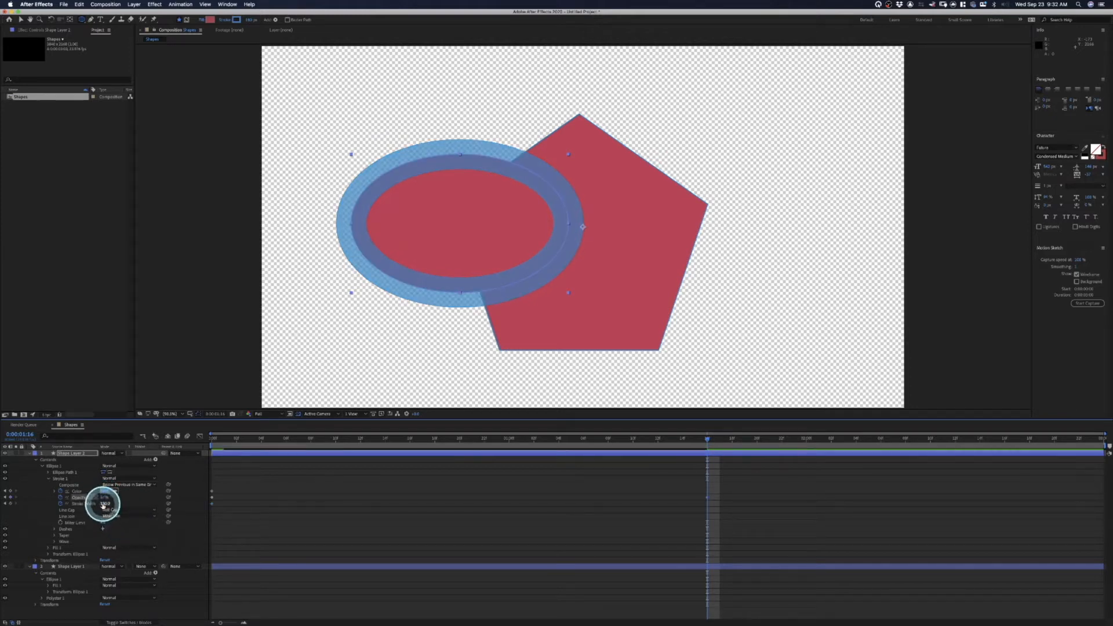
left_click_drag(104, 504, 16, 491)
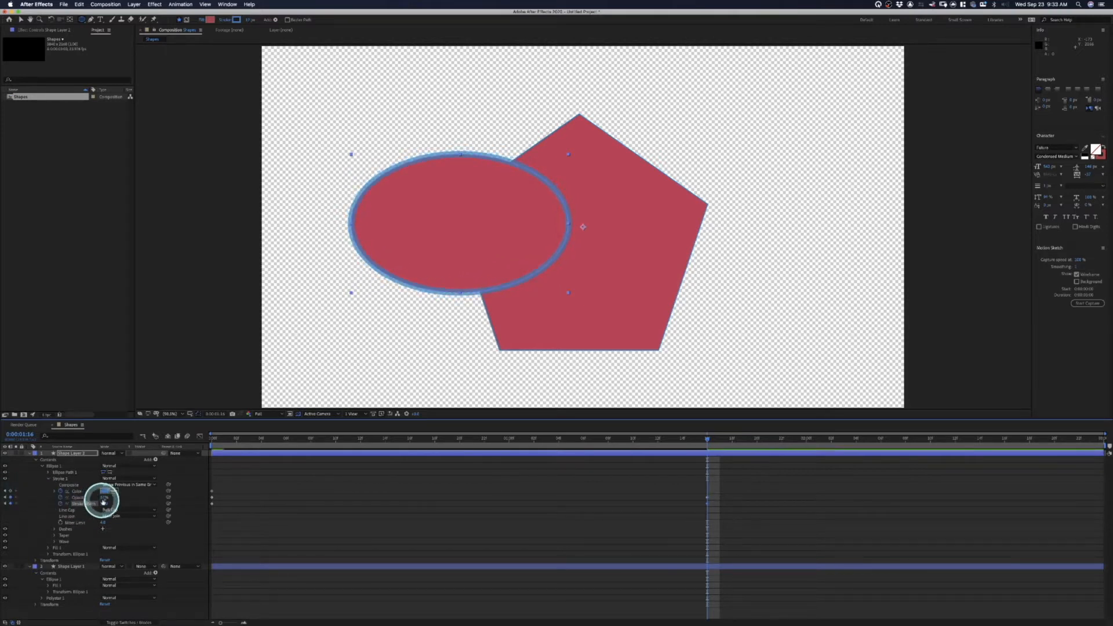
left_click(103, 491)
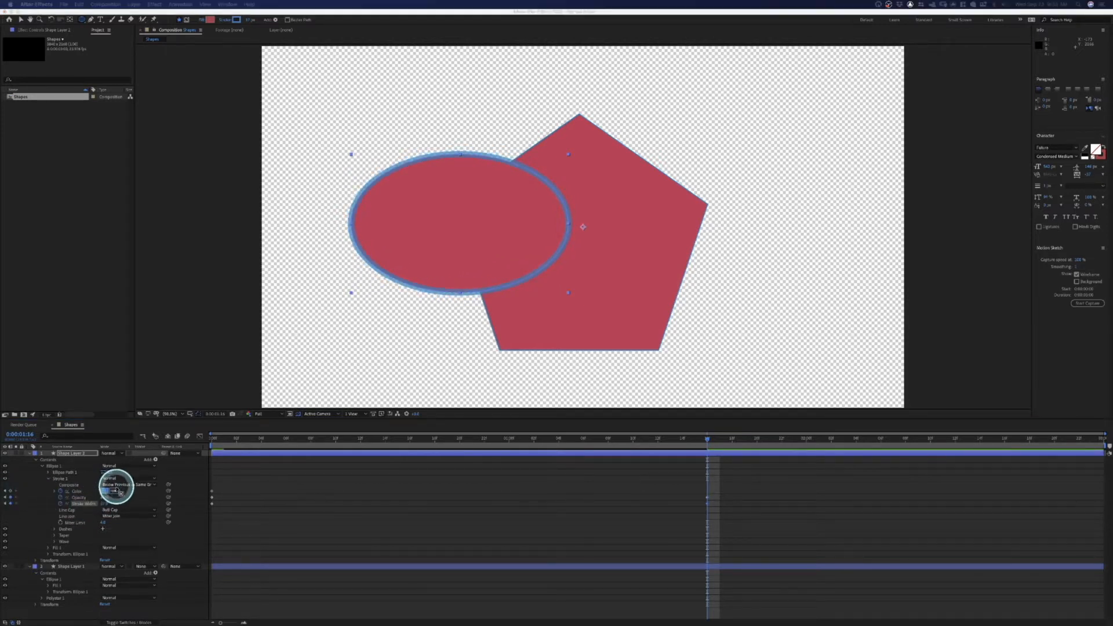
left_click_drag(680, 398, 676, 392)
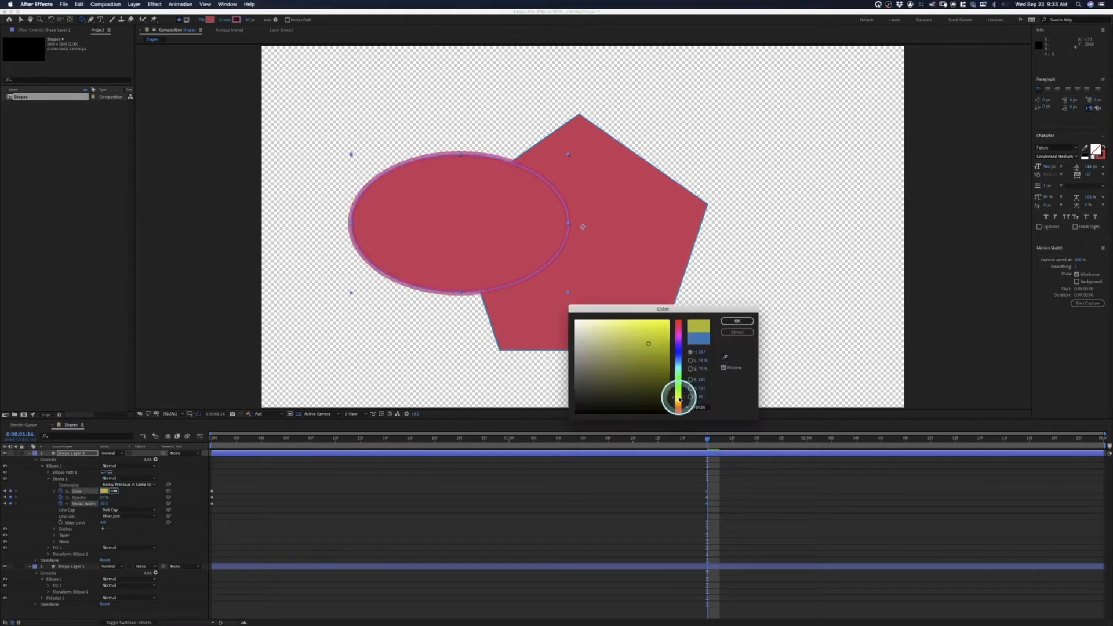
left_click(735, 322)
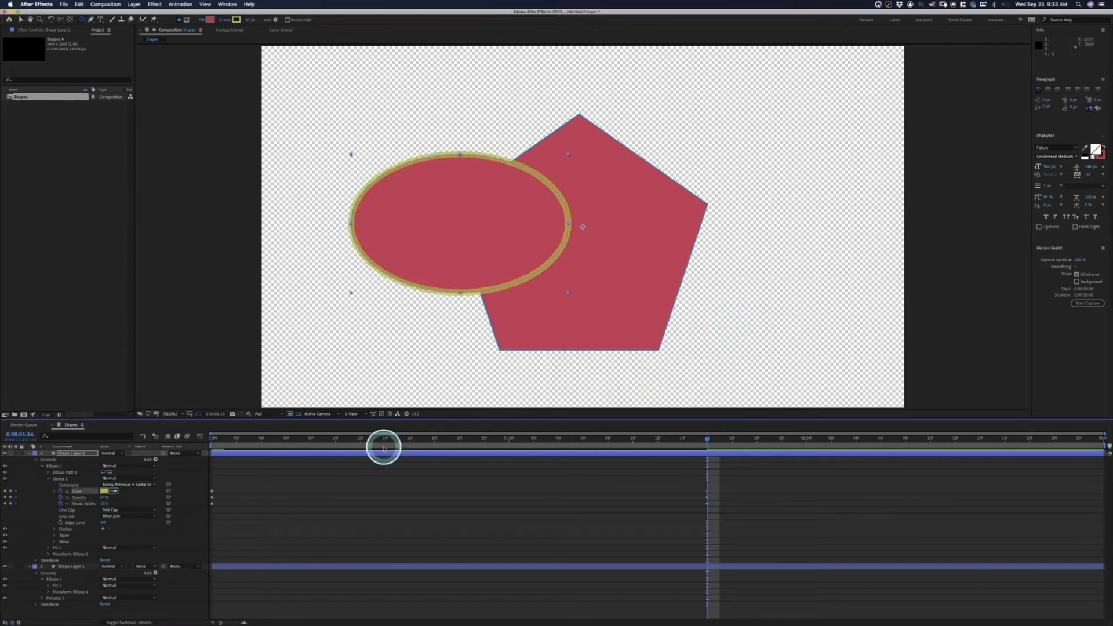
key("space")
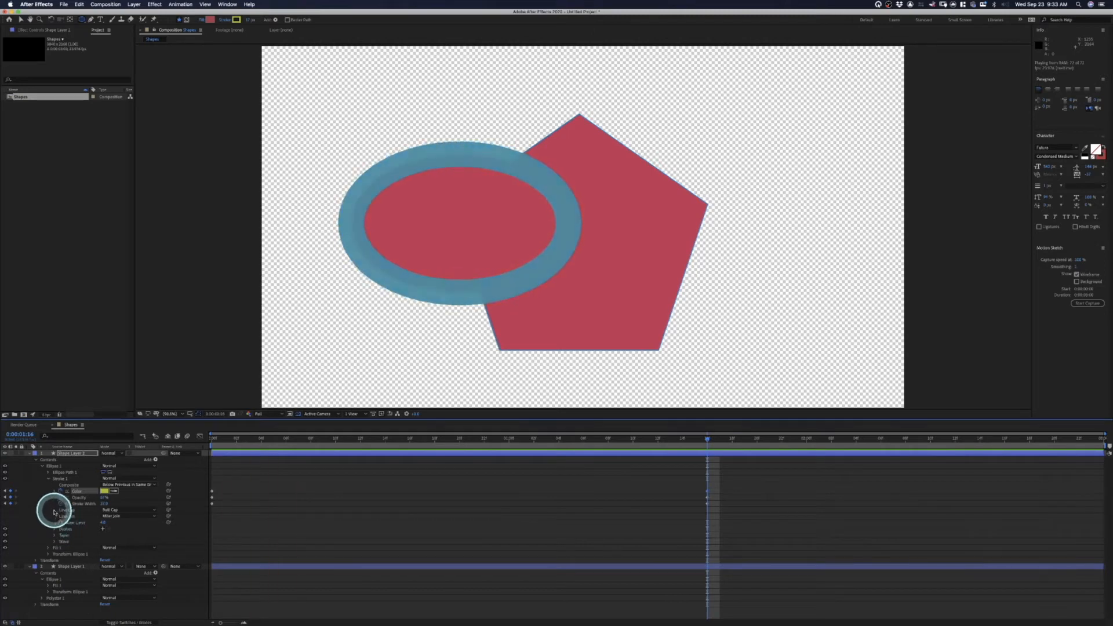
key("space")
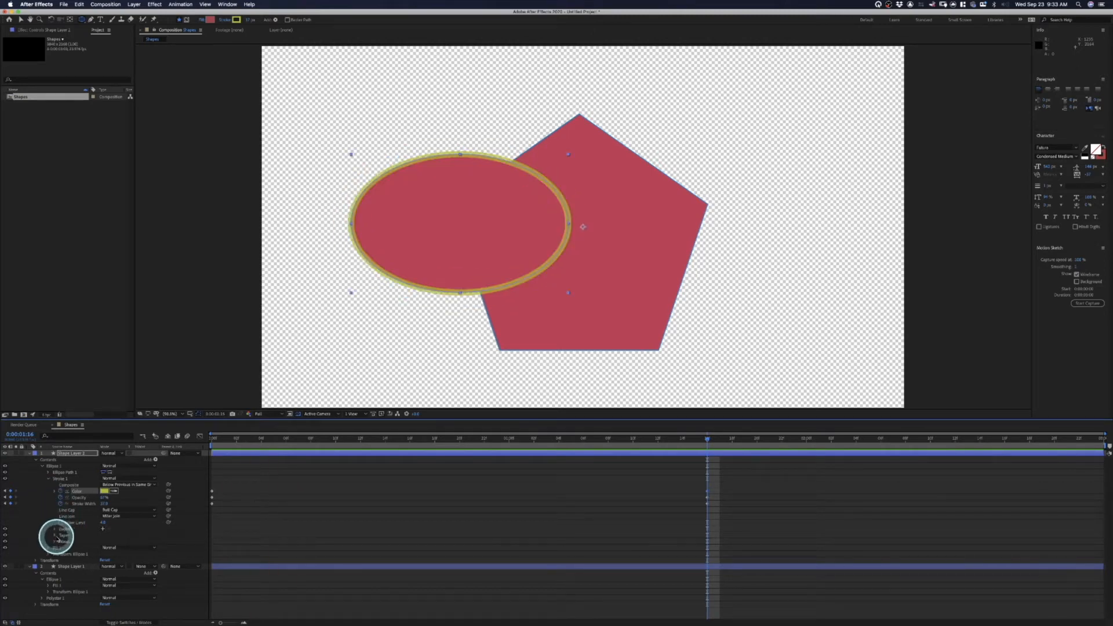
Increase the Taper Start Length of the ellipse's stroke so the outline gradually thins along the path.
left_click(55, 535)
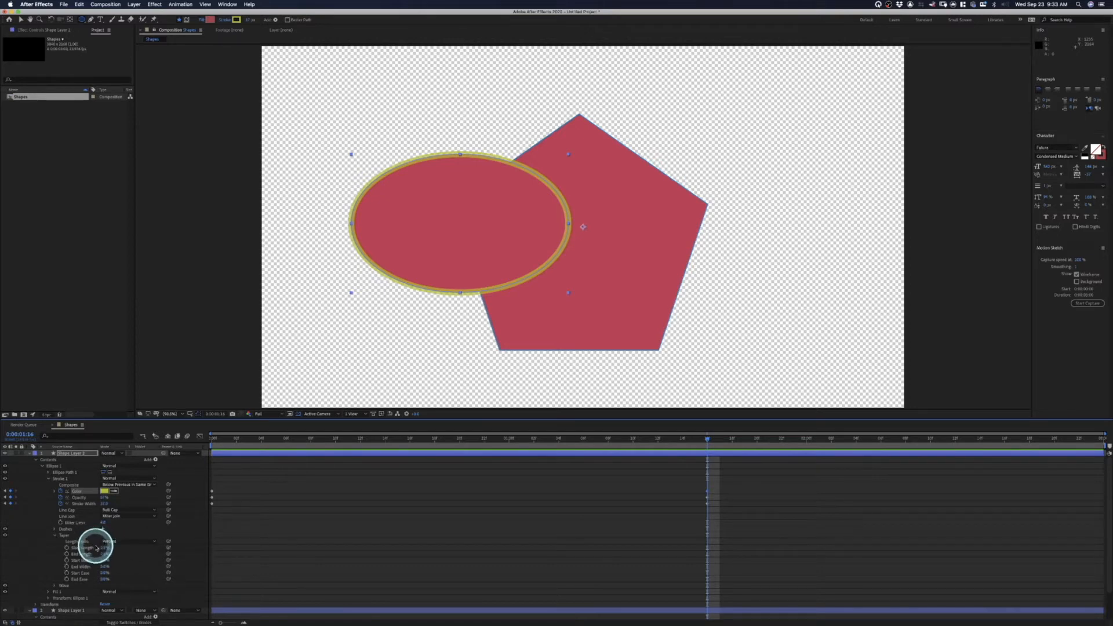
mouse_move(103, 549)
left_mouse_down()
mouse_move(141, 557)
mouse_move(77, 554)
mouse_move(119, 556)
left_mouse_up()
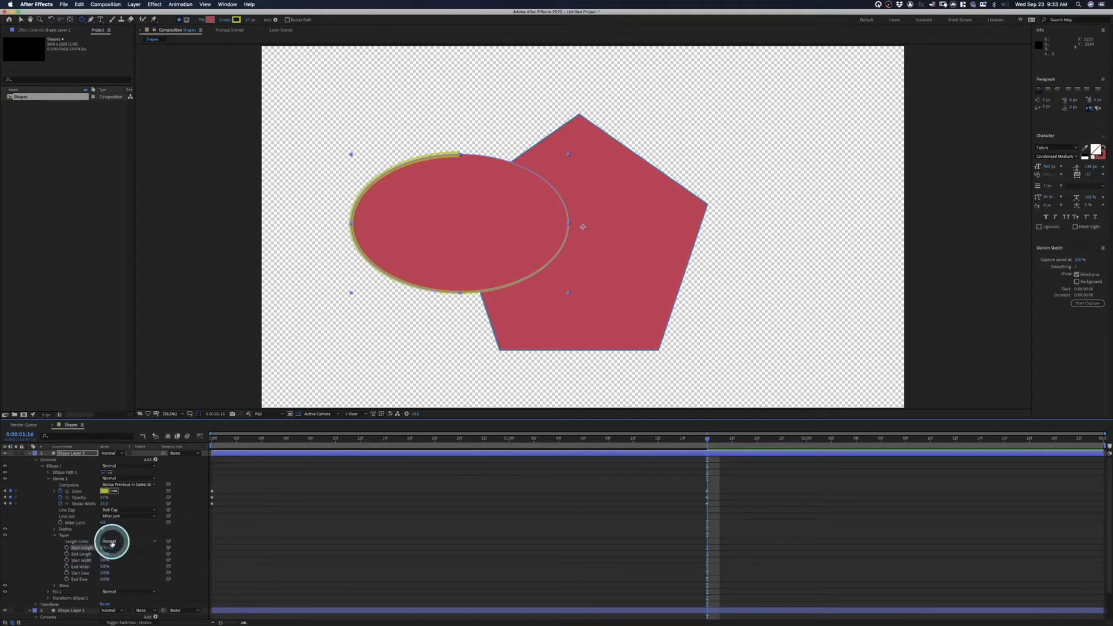
left_click(54, 536)
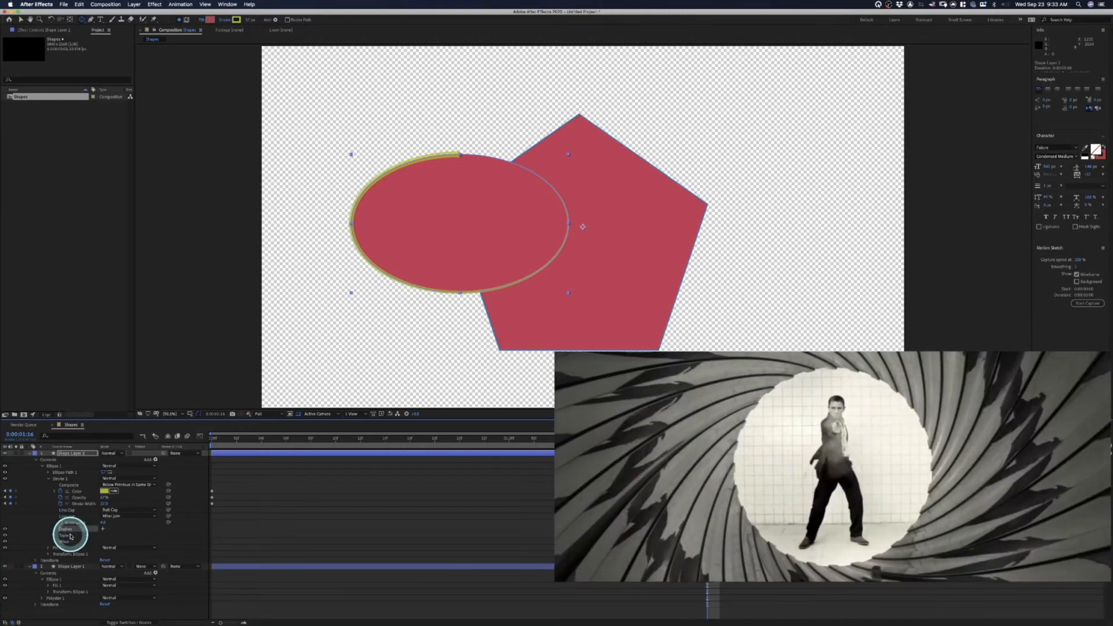
Change the ellipse's fill color to blue.
left_click(50, 547)
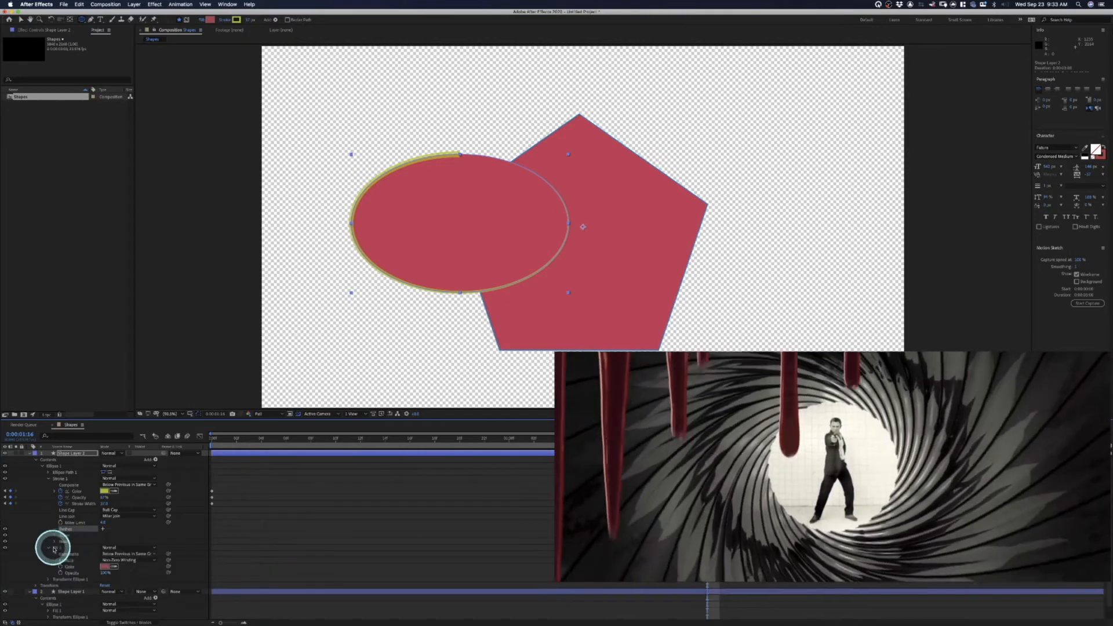
left_click(104, 566)
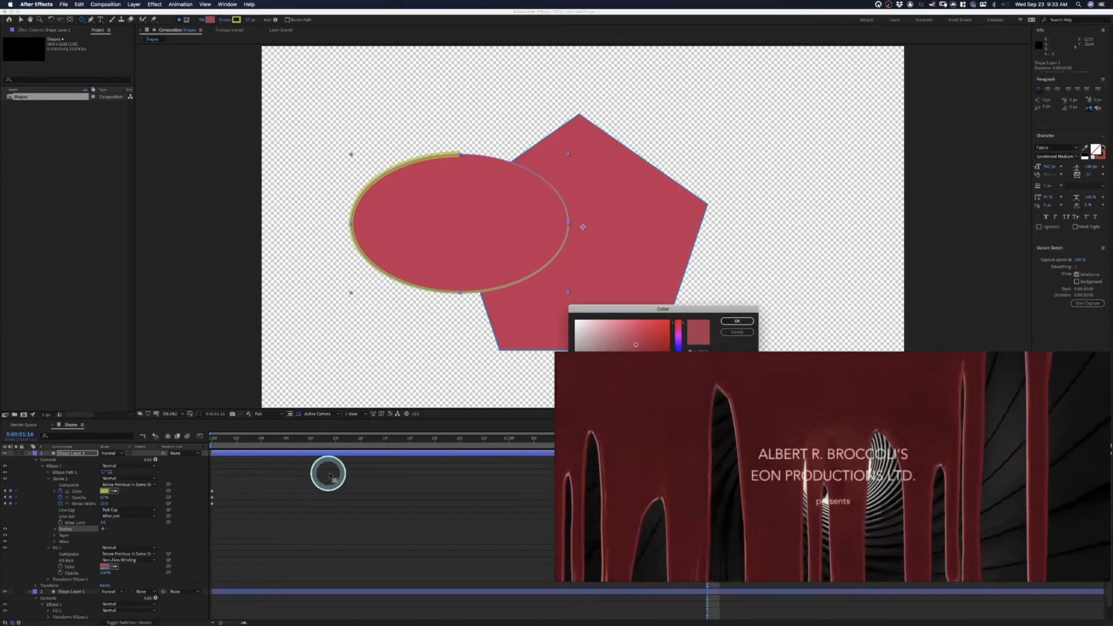
left_click_drag(626, 330, 684, 347)
left_click(732, 322)
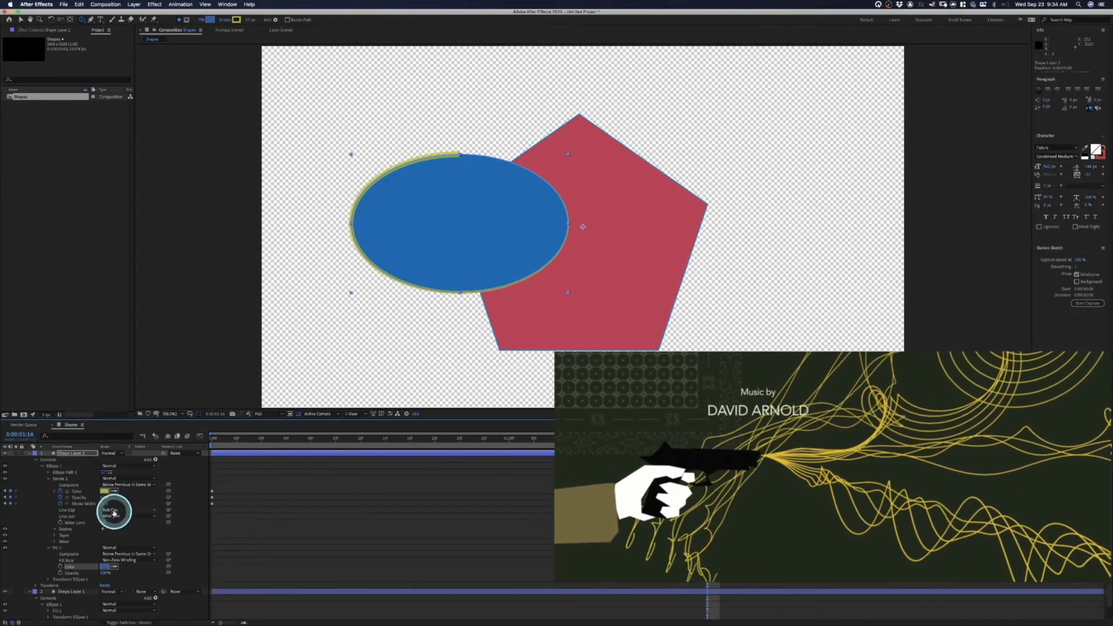
Delete both the ellipse's and the pentagon's shape layers from the composition.
left_click(42, 465)
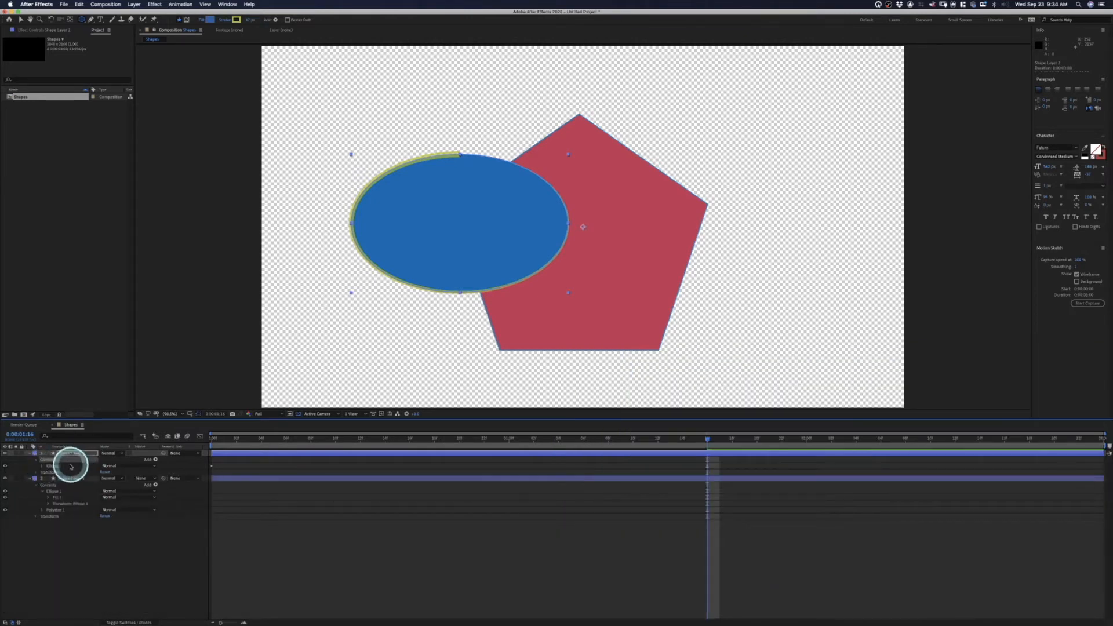
key("Delete")
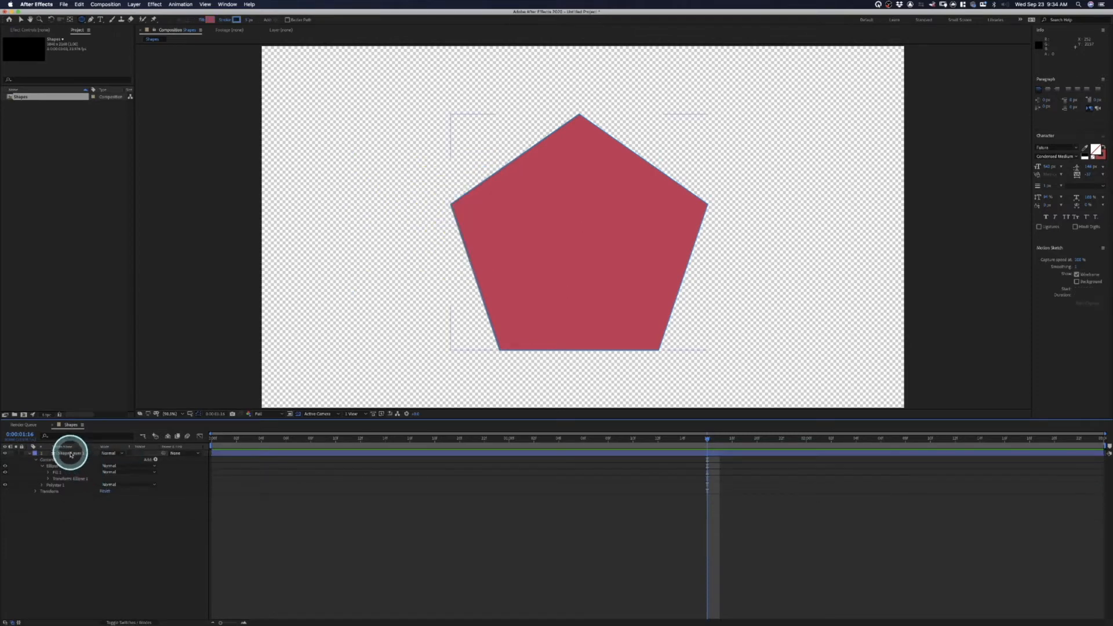
left_click(71, 454)
key("Delete")
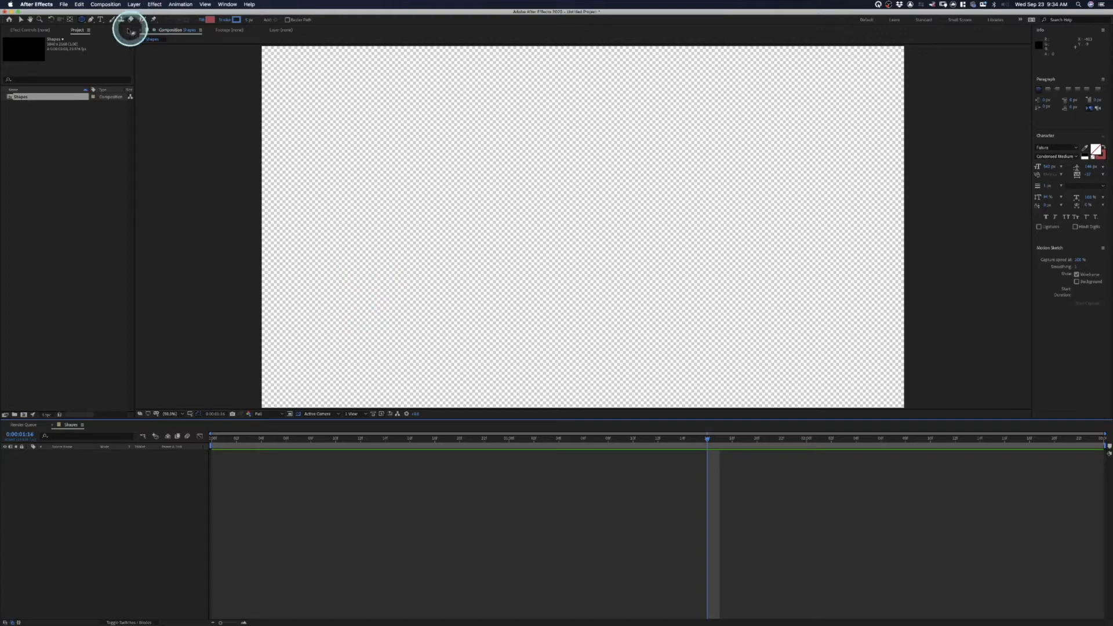
Draw a large closed freeform shape with curved edges across the empty composition with the Pen tool, using a red fill and blue stroke.
left_click(80, 21)
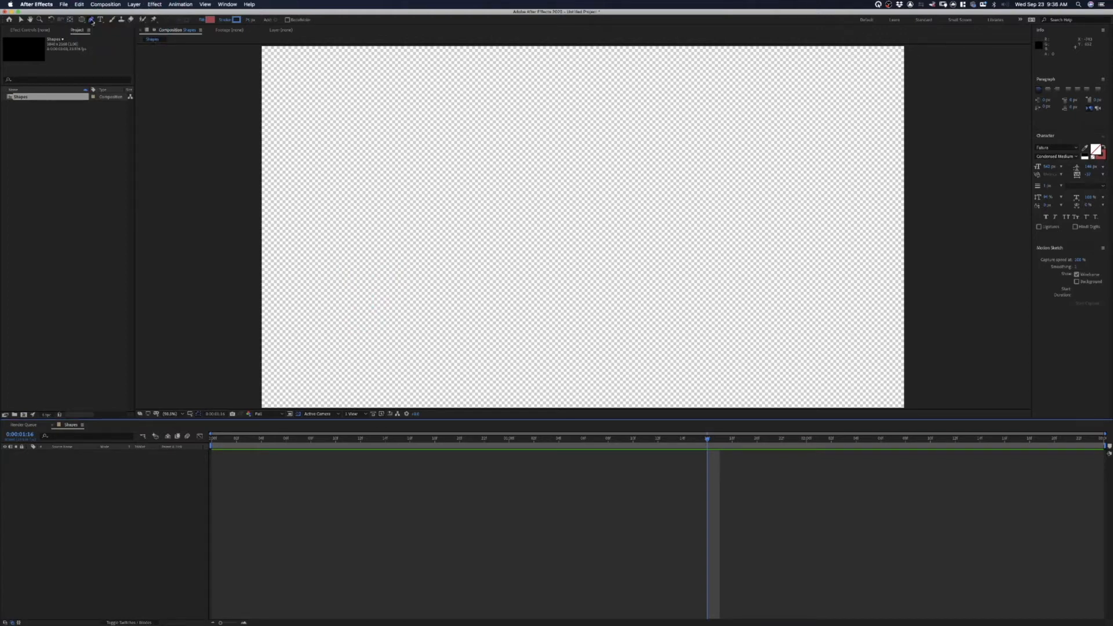
left_click(91, 19)
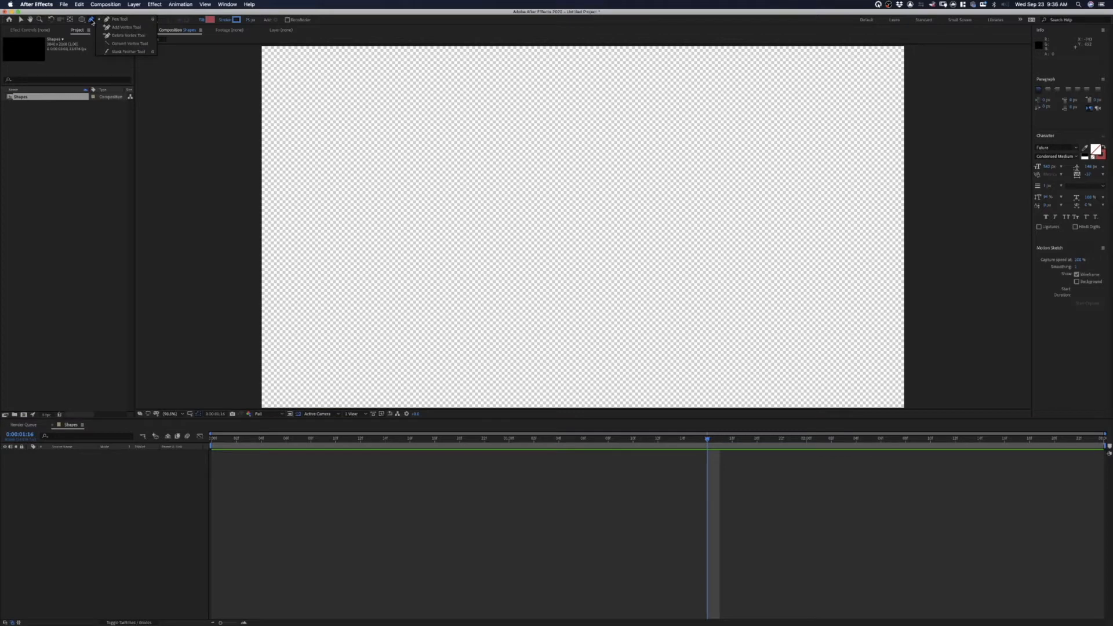
left_click(104, 23)
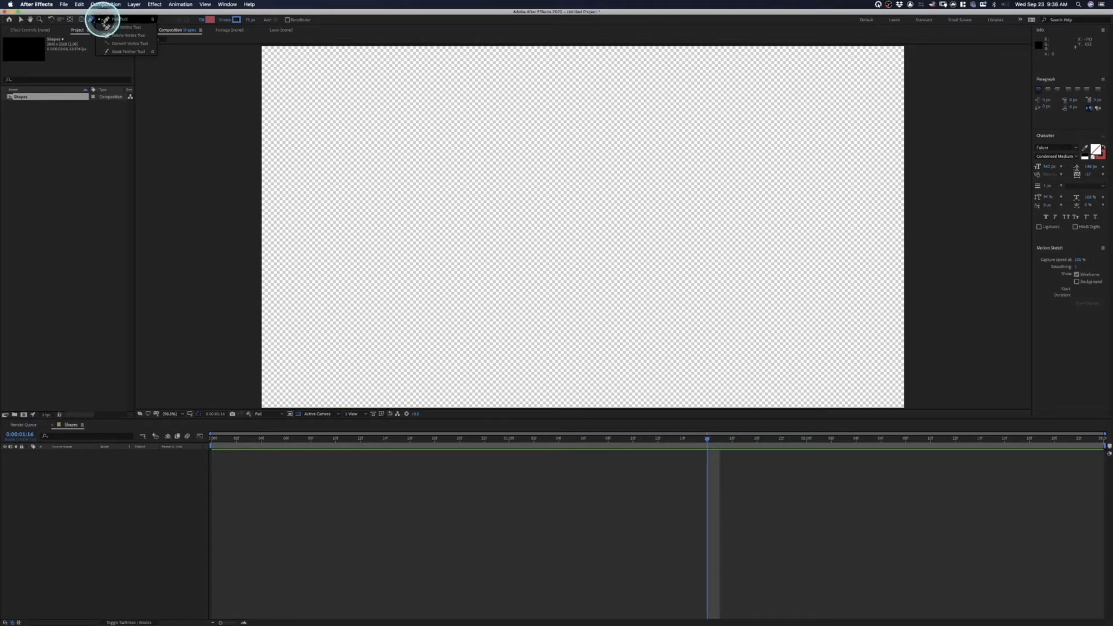
left_click(90, 21)
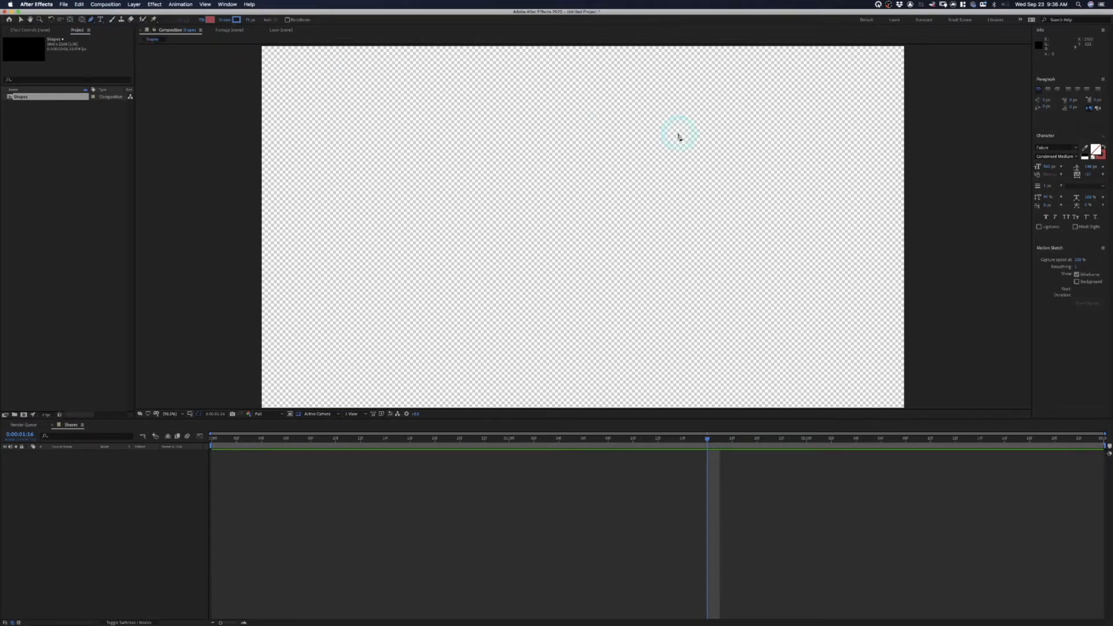
left_click(705, 151)
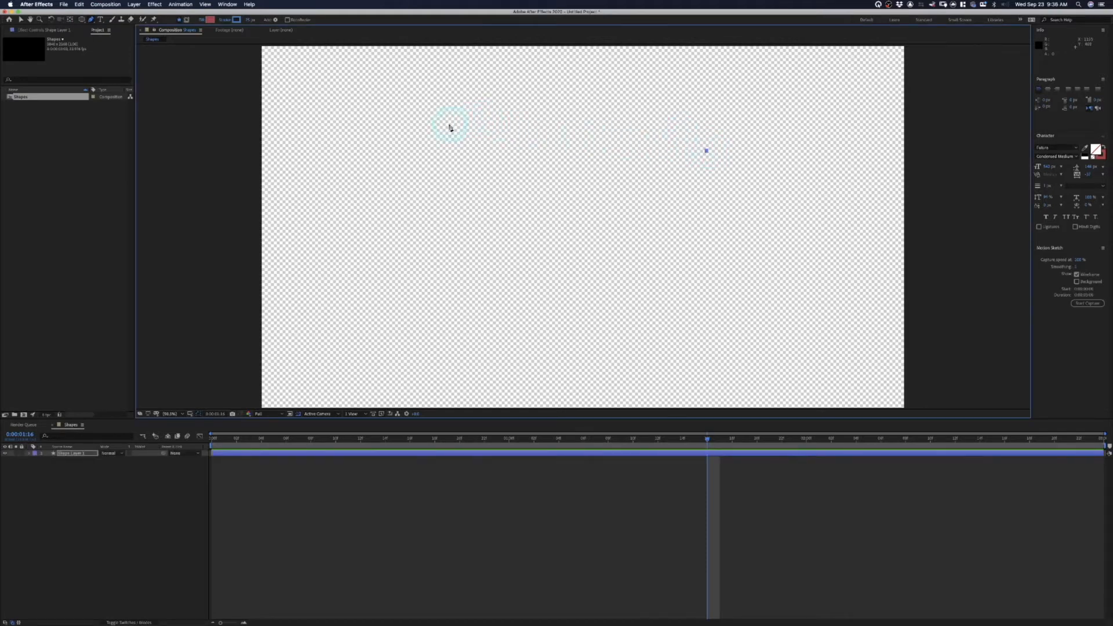
left_click_drag(449, 128, 374, 162)
left_click_drag(400, 246, 473, 295)
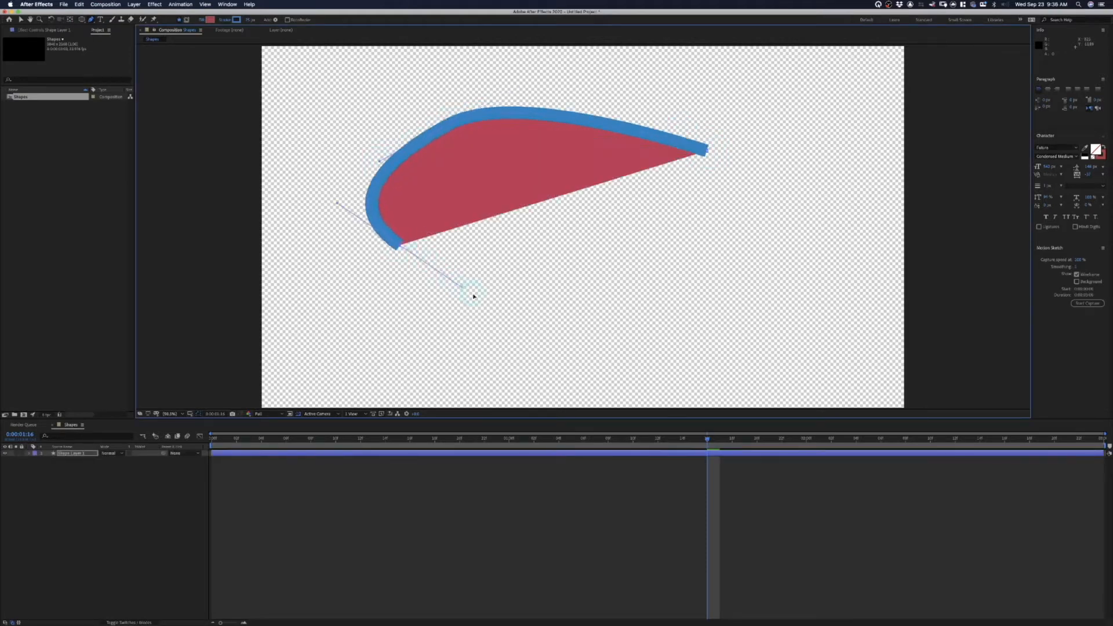
left_click_drag(666, 313, 787, 143)
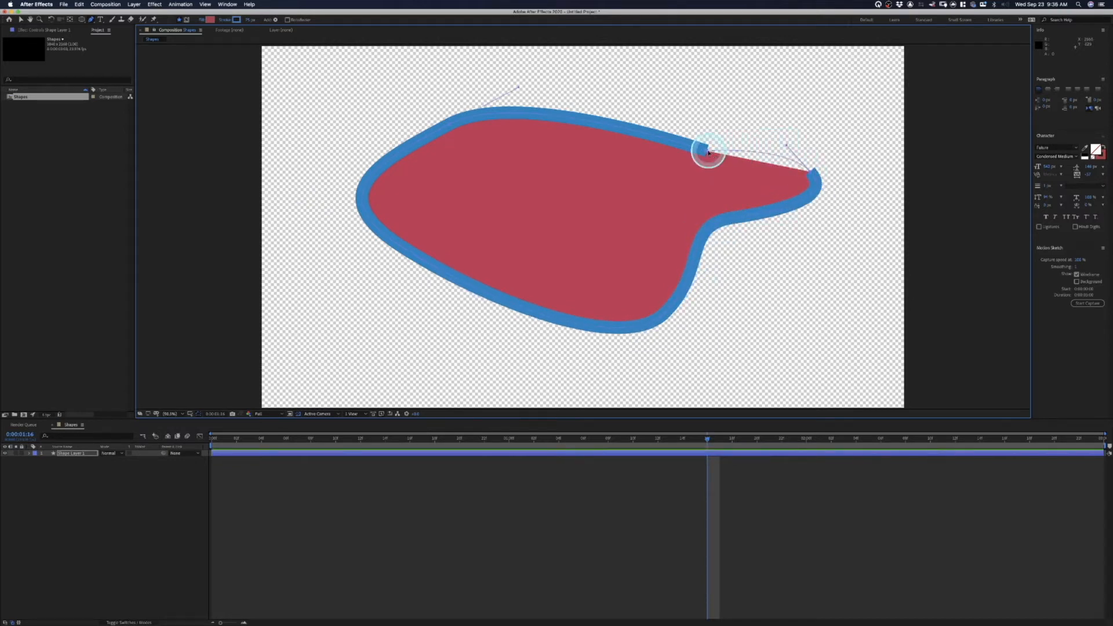
left_click_drag(709, 153, 790, 168)
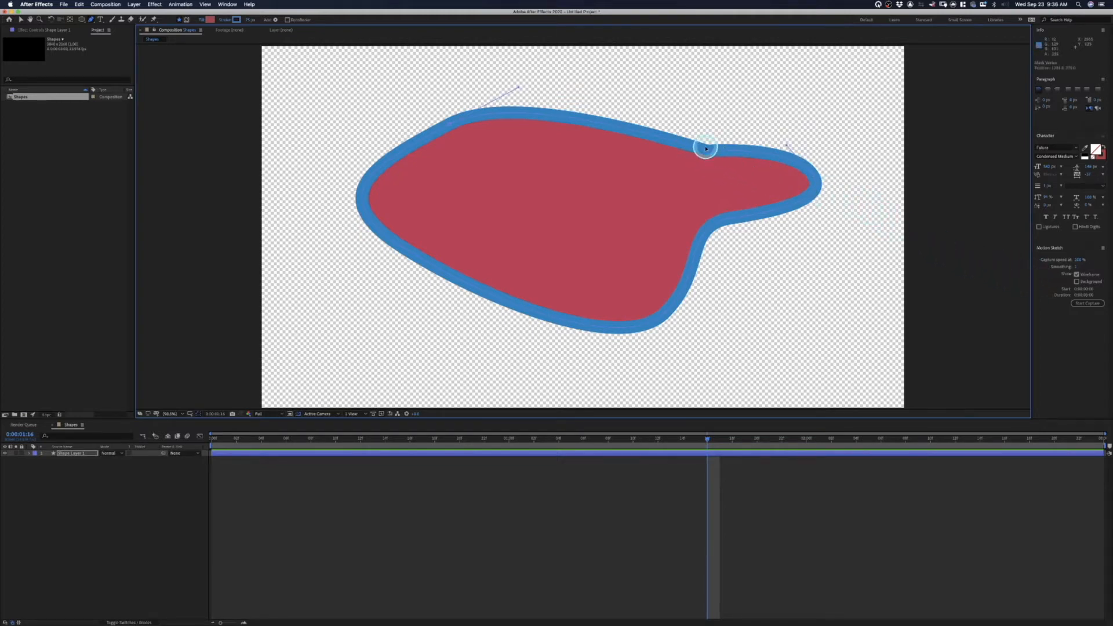
Raise the vertex on the freeform shape's upper edge so the outline bulges outward.
left_click_drag(706, 148, 685, 114)
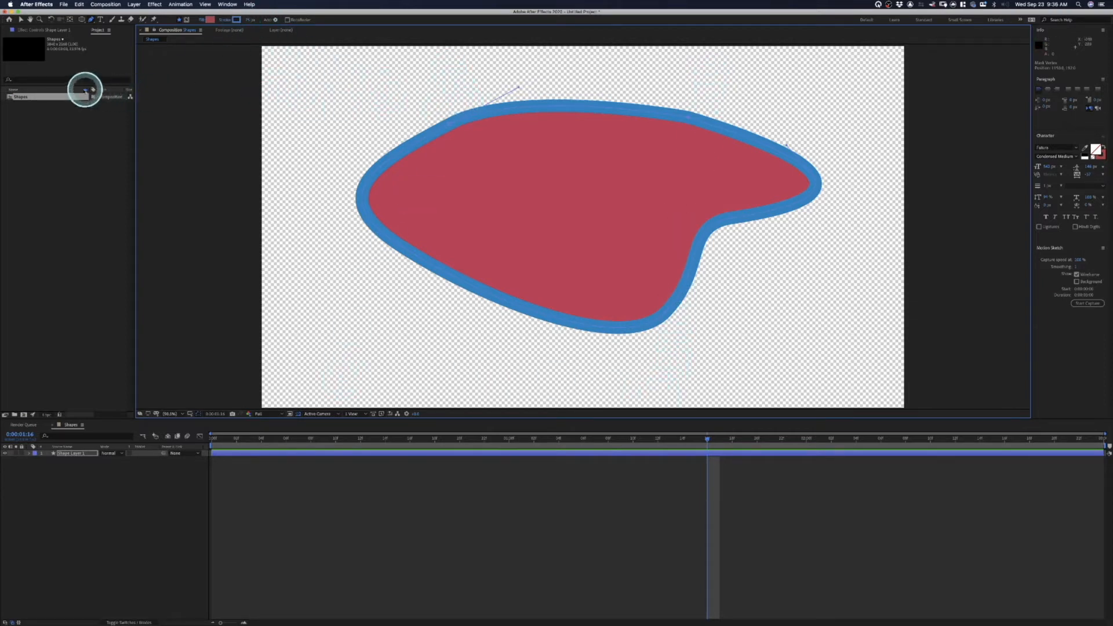
Reveal the freeform shape's Path property and add its first keyframe at 0:00:00:00.
left_click(12, 97)
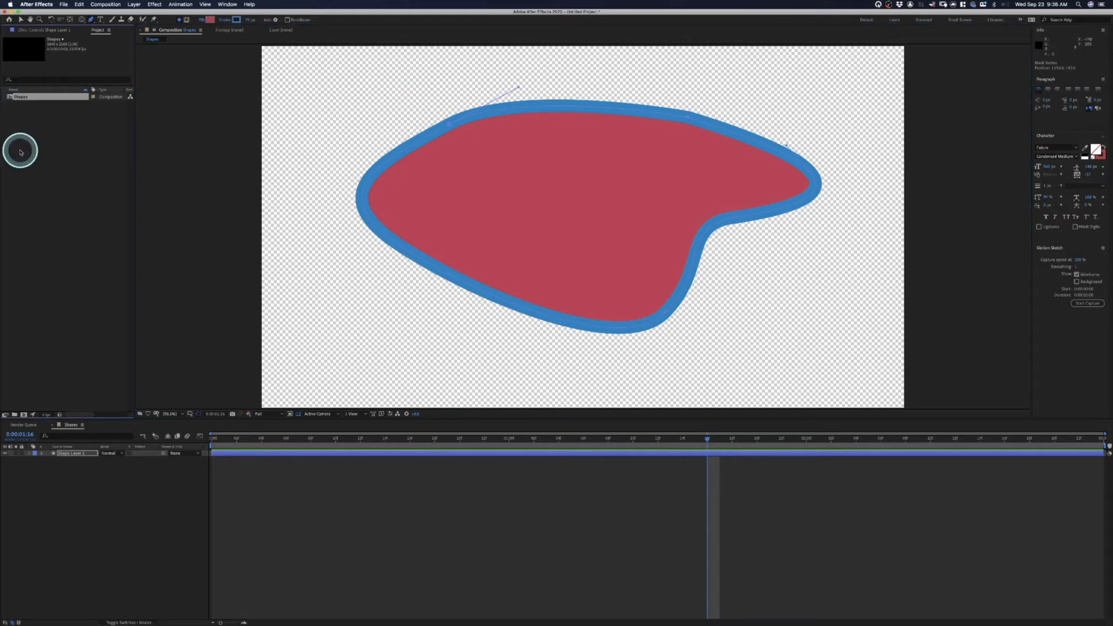
left_click(65, 450)
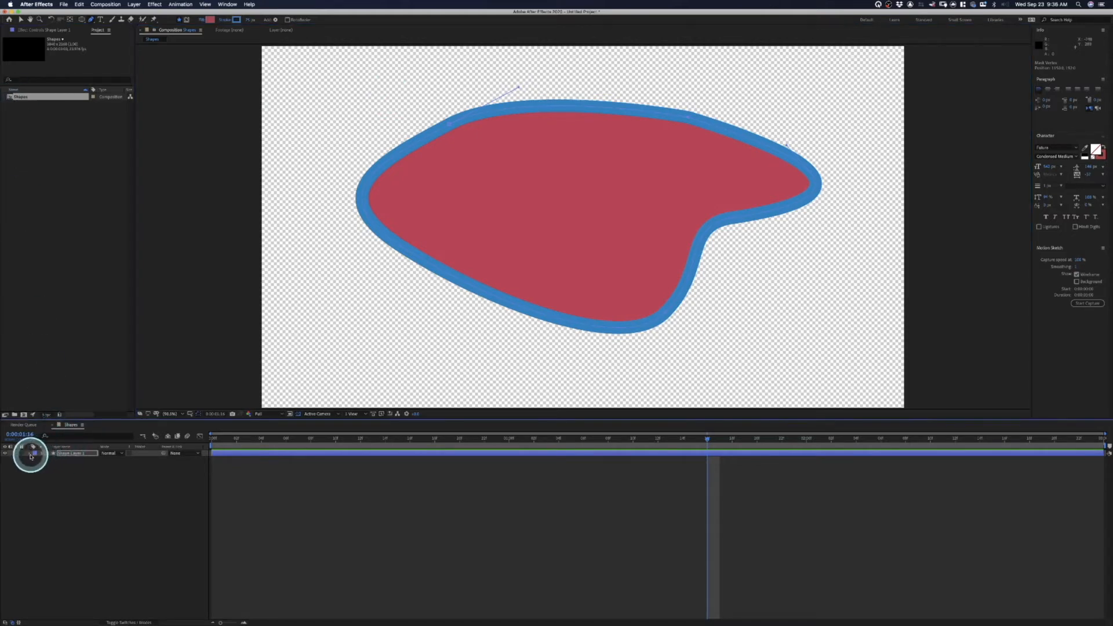
left_click(30, 454)
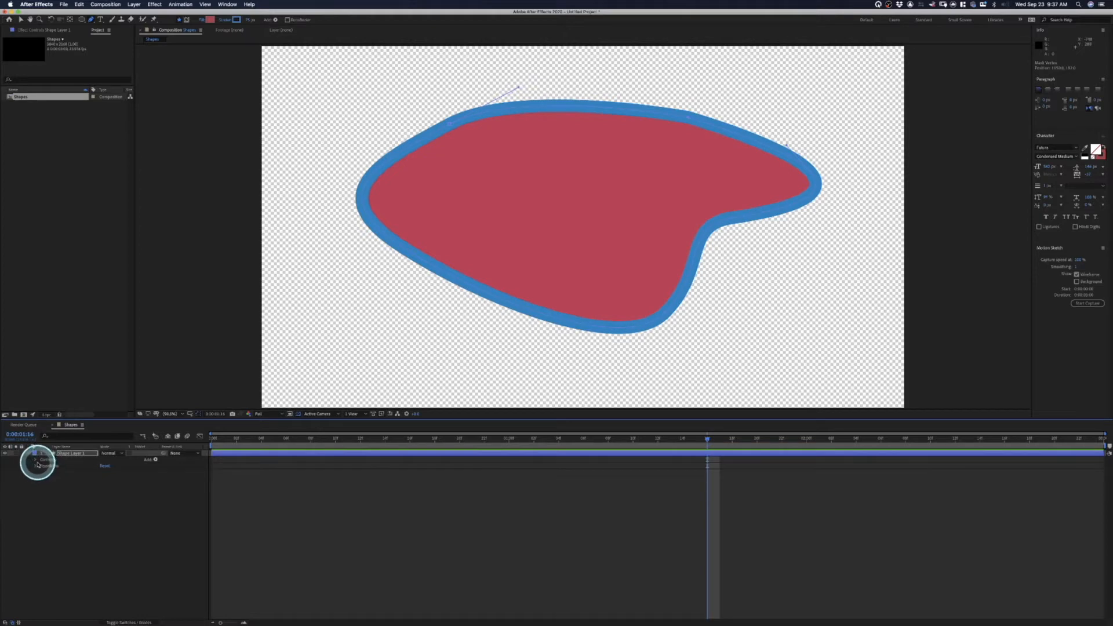
left_click(36, 460)
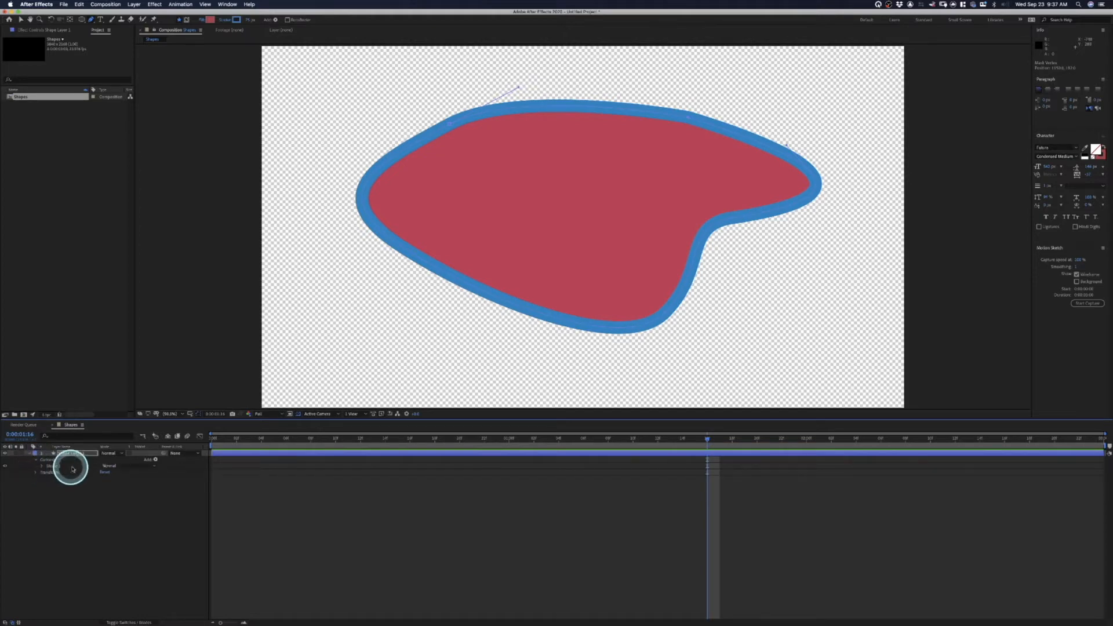
left_click(42, 467)
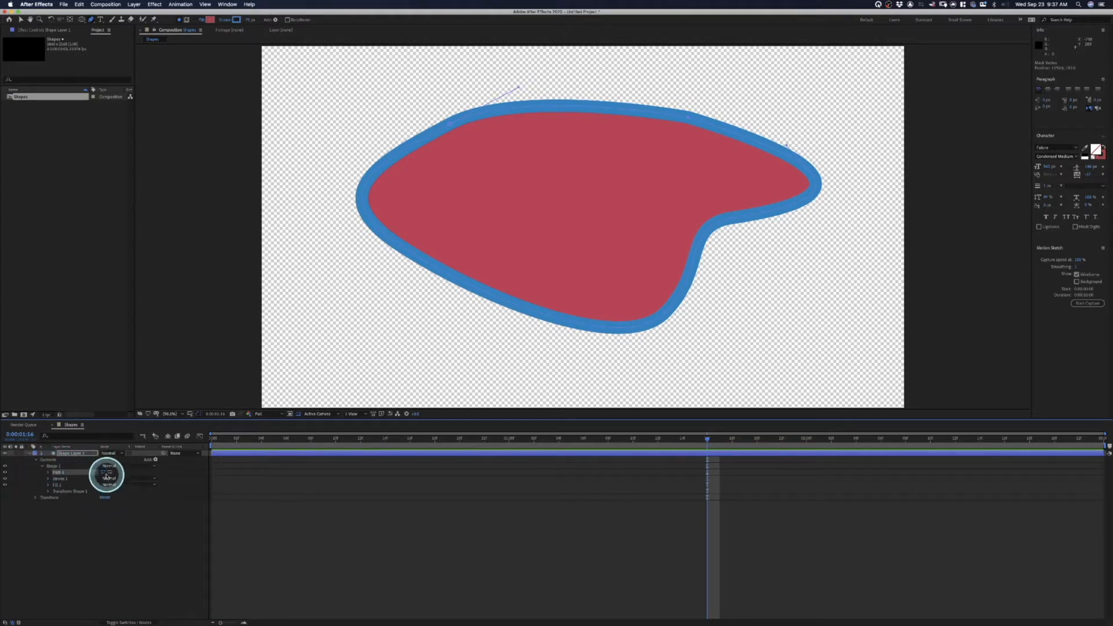
left_click(49, 472)
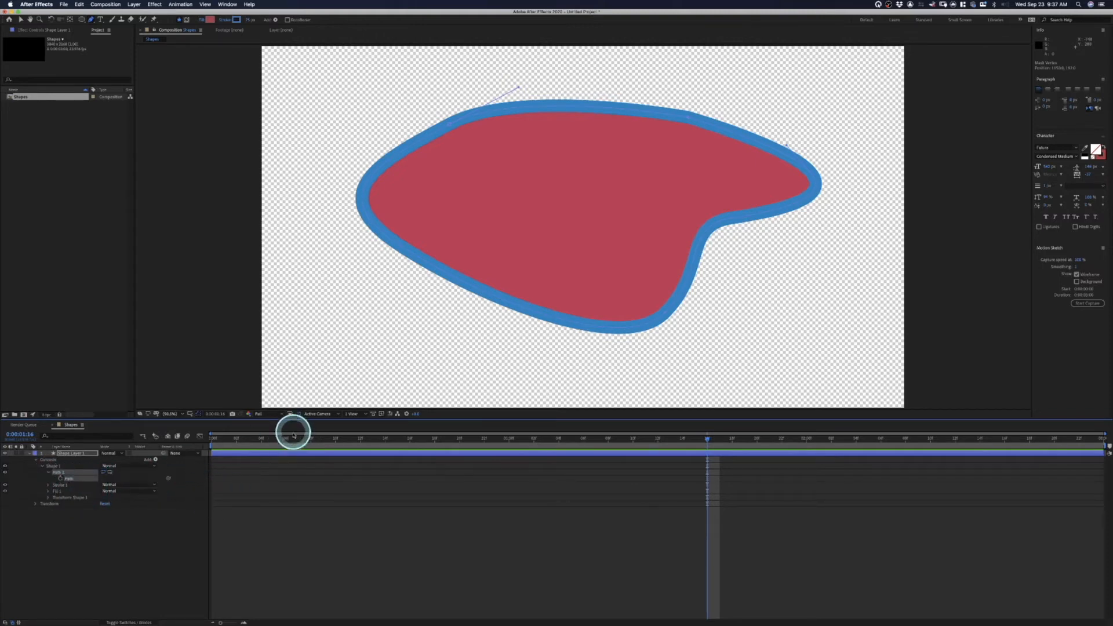
left_click(213, 438)
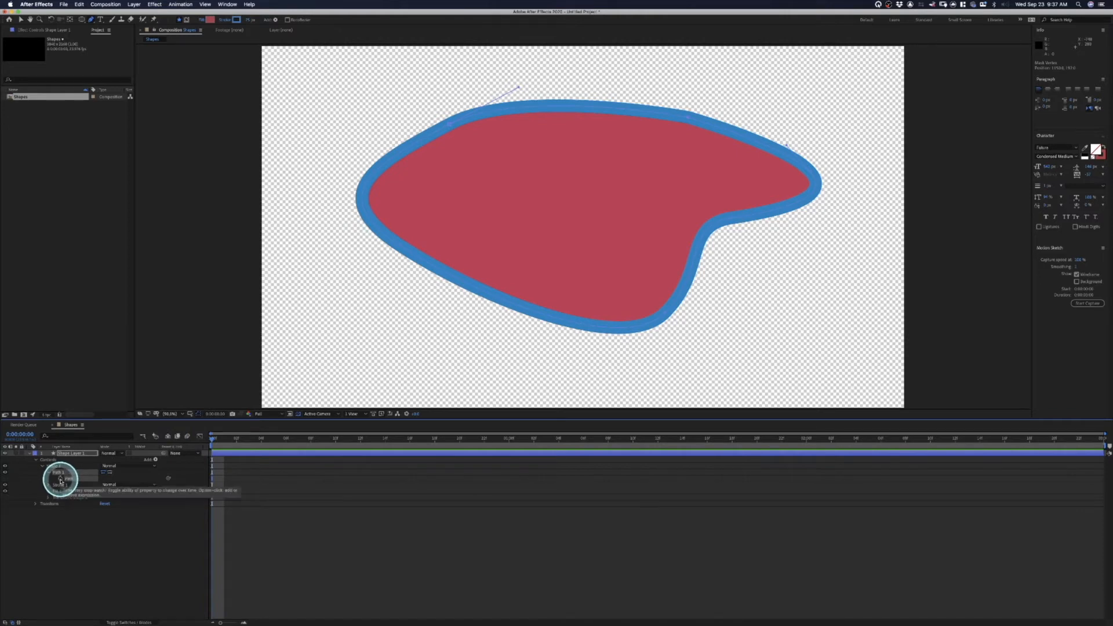
left_click(61, 479)
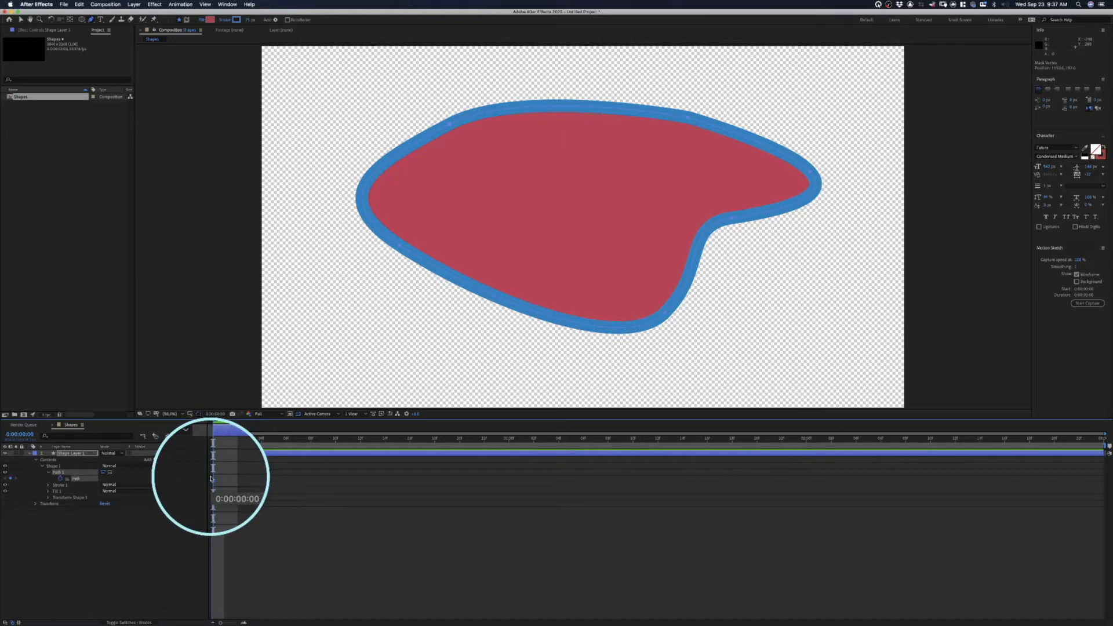
At 0:00:01:04, pull the shape's upper-edge vertex down and inward to create a second Path keyframe.
left_click(559, 438)
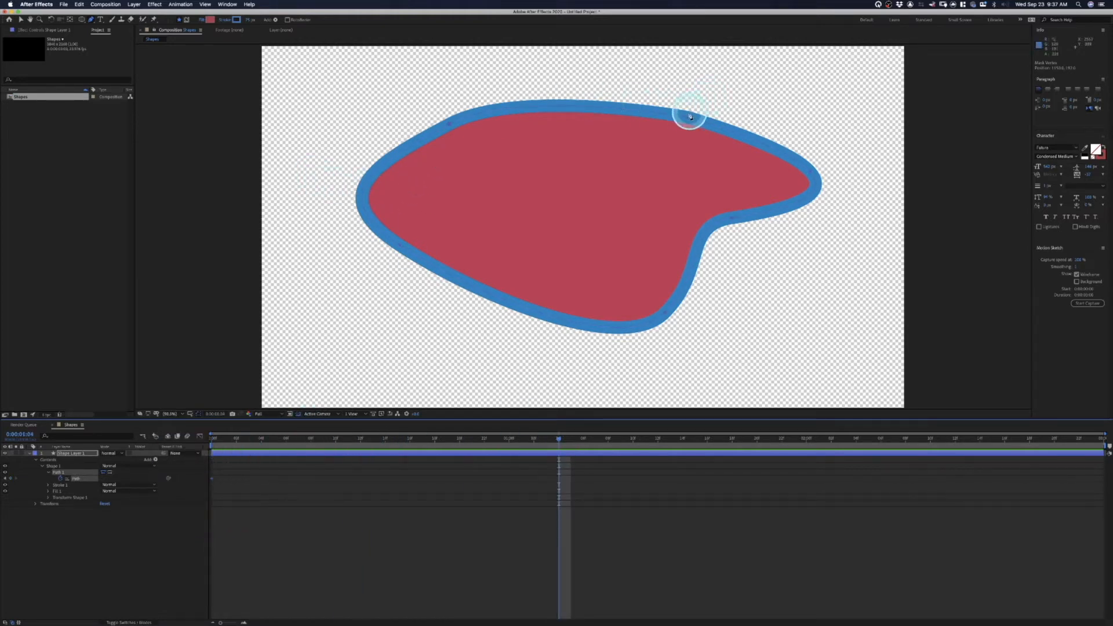
left_click_drag(688, 117, 615, 182)
left_click(672, 122)
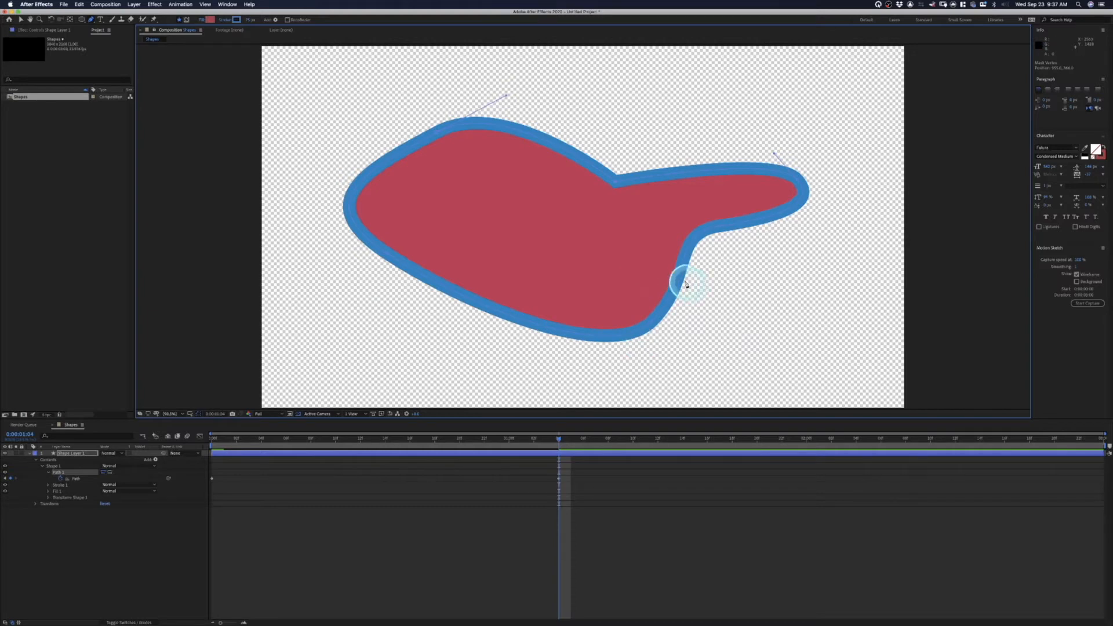
left_click(348, 200)
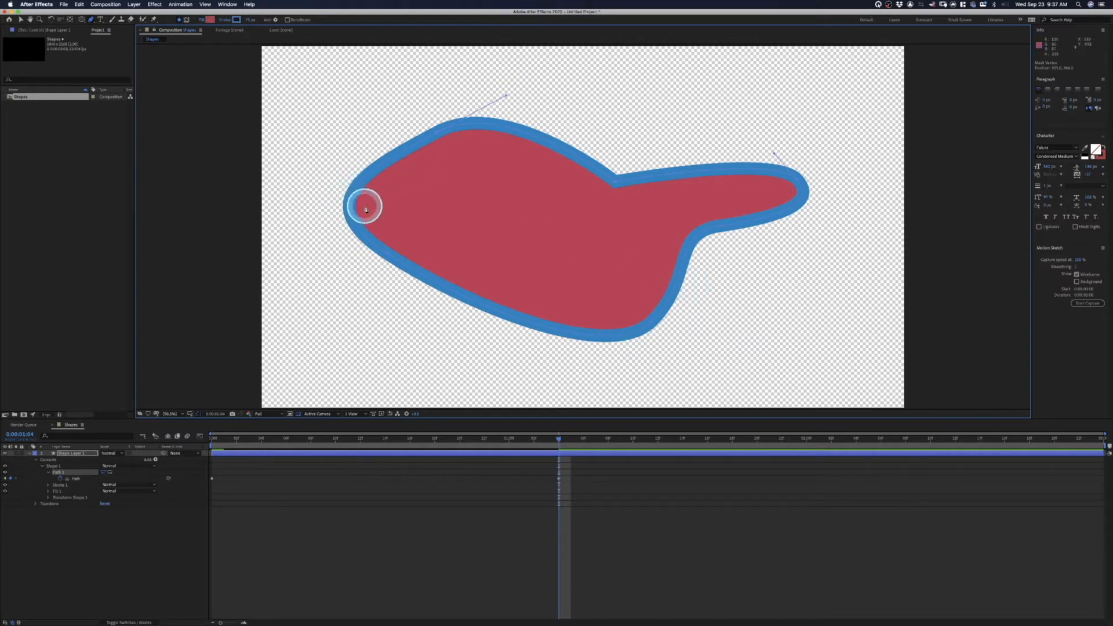
left_click_drag(366, 210, 384, 170)
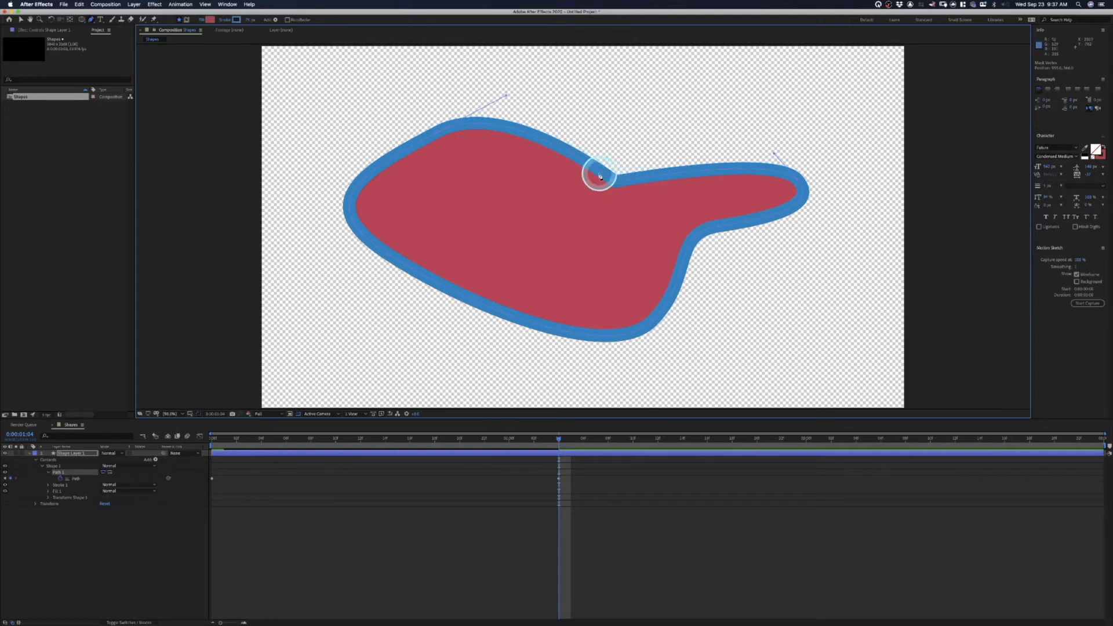
Set the shape layer's label color to Aqua and finally to Orange.
left_click(35, 452)
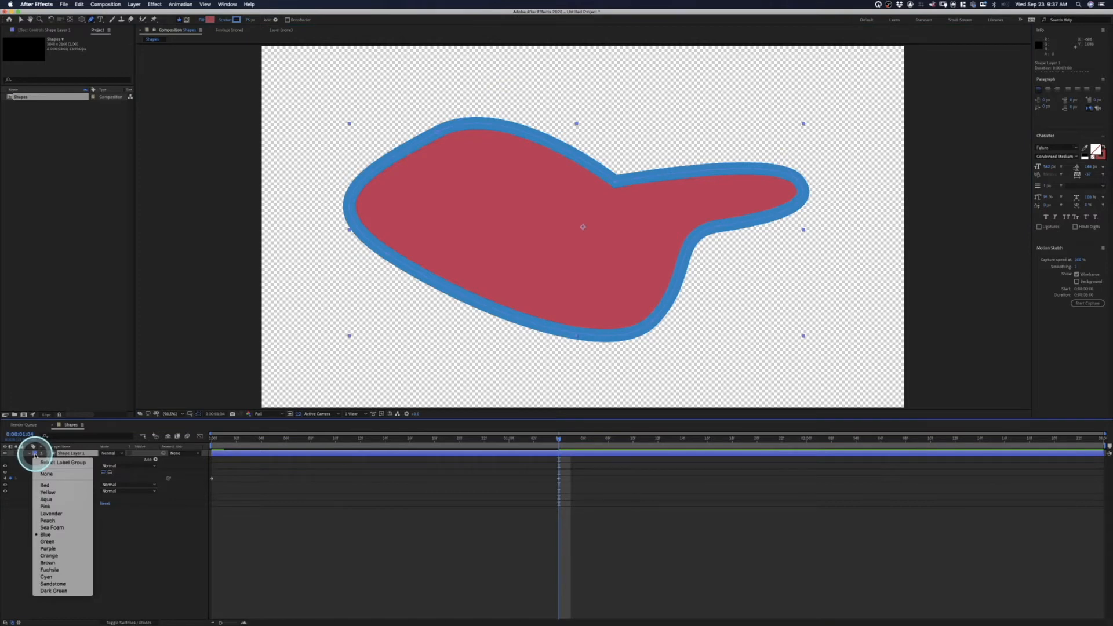
left_click(44, 499)
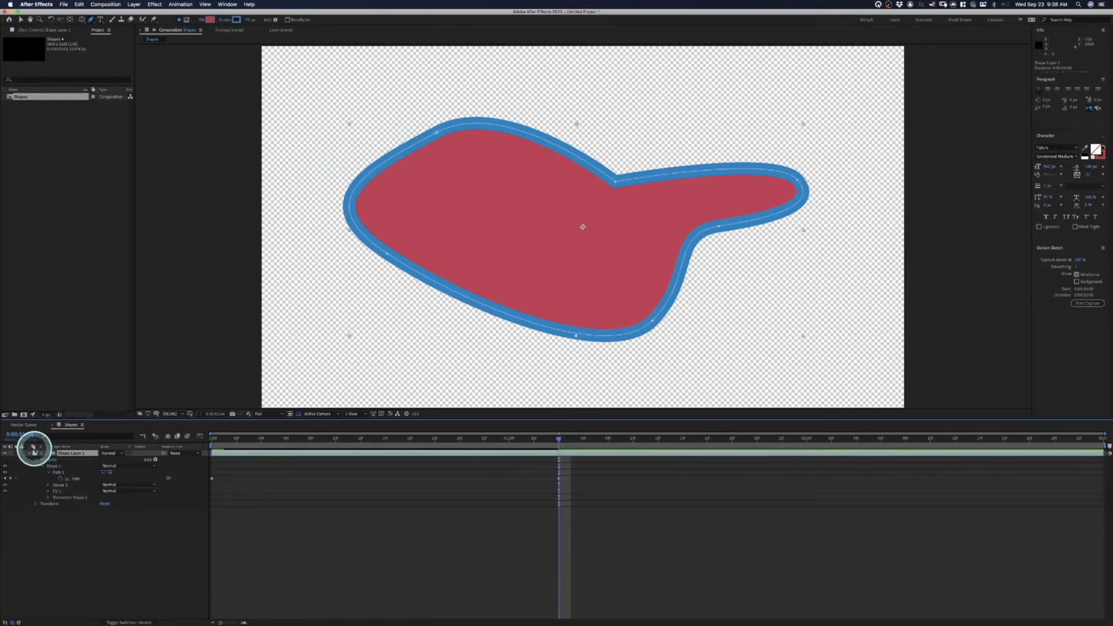
left_click(34, 454)
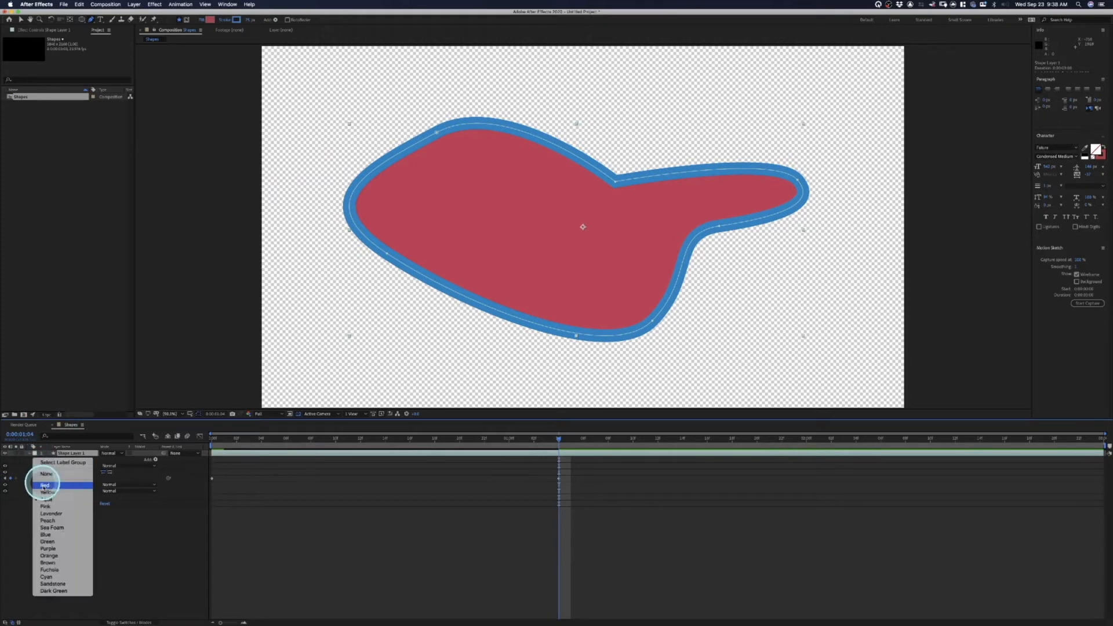
left_click(44, 555)
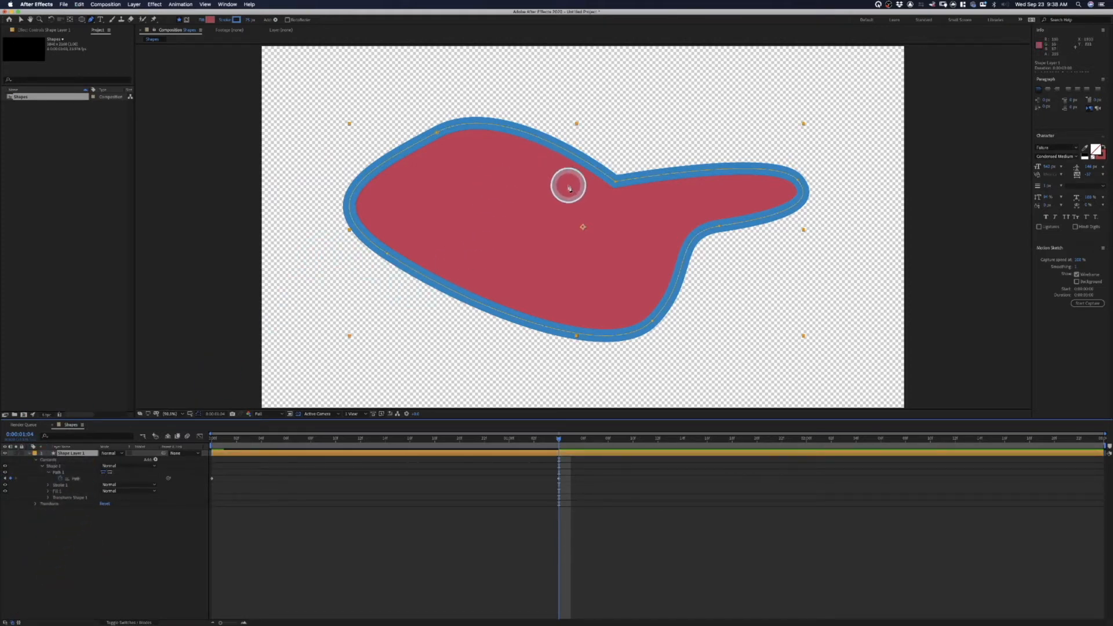
At 0:00:01:04, lower the shape's upper-left vertex, move its lower-right vertex far left, and preview the morph.
left_click_drag(436, 133, 444, 173)
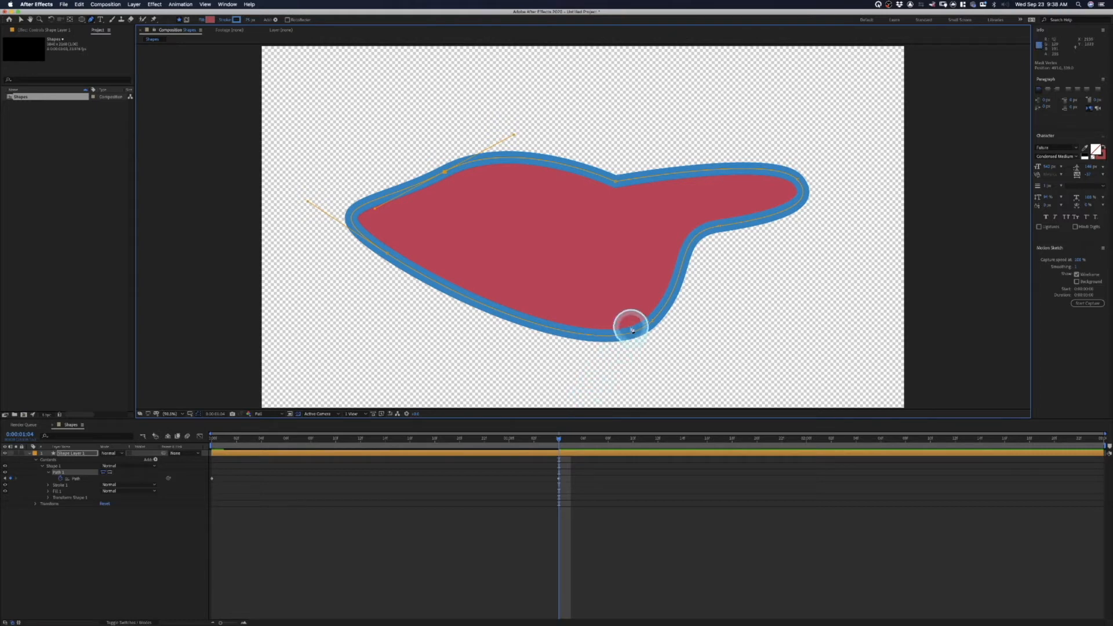
left_click_drag(651, 320, 448, 292)
key("space")
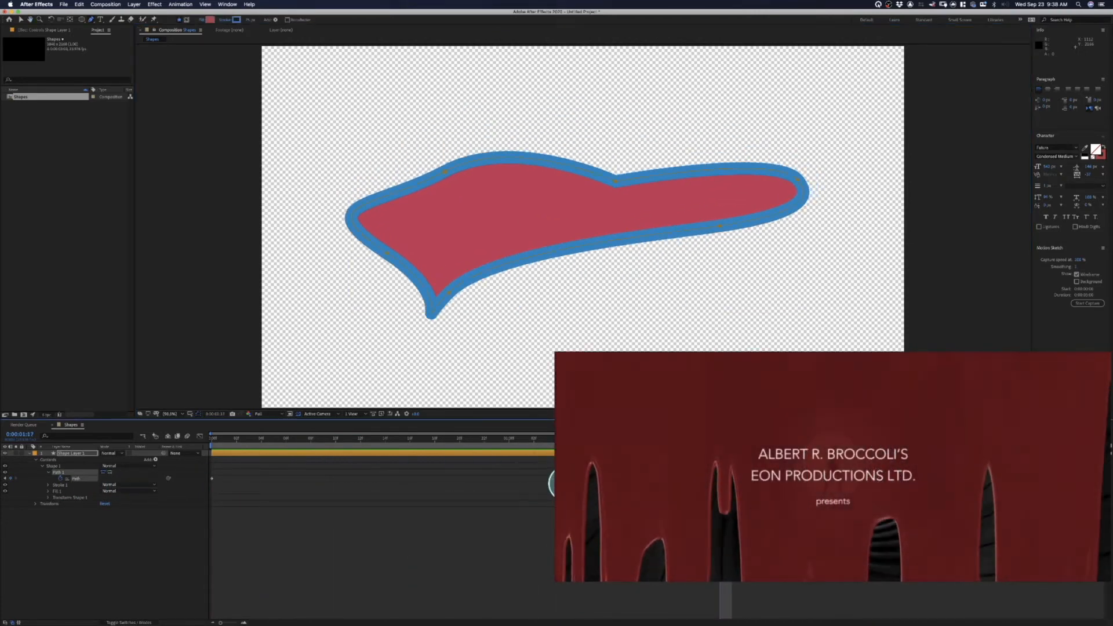
Delete the second Path keyframe and return to the first frame.
key("Delete")
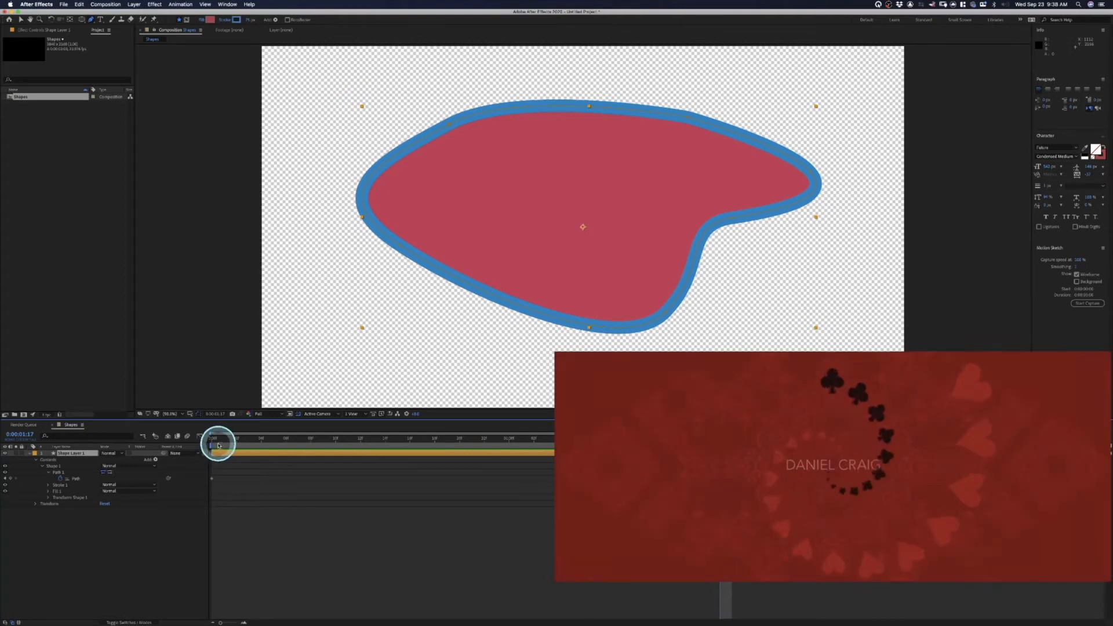
left_click_drag(213, 439, 200, 439)
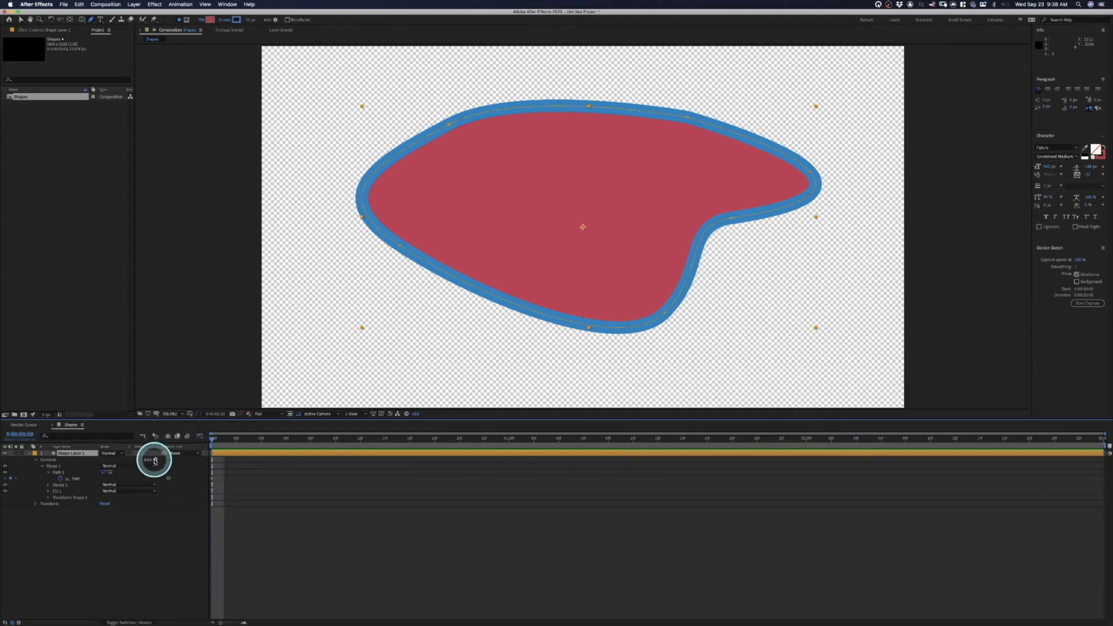
Add a Wiggle Paths operator to the freeform shape layer and reveal its properties.
left_click(155, 460)
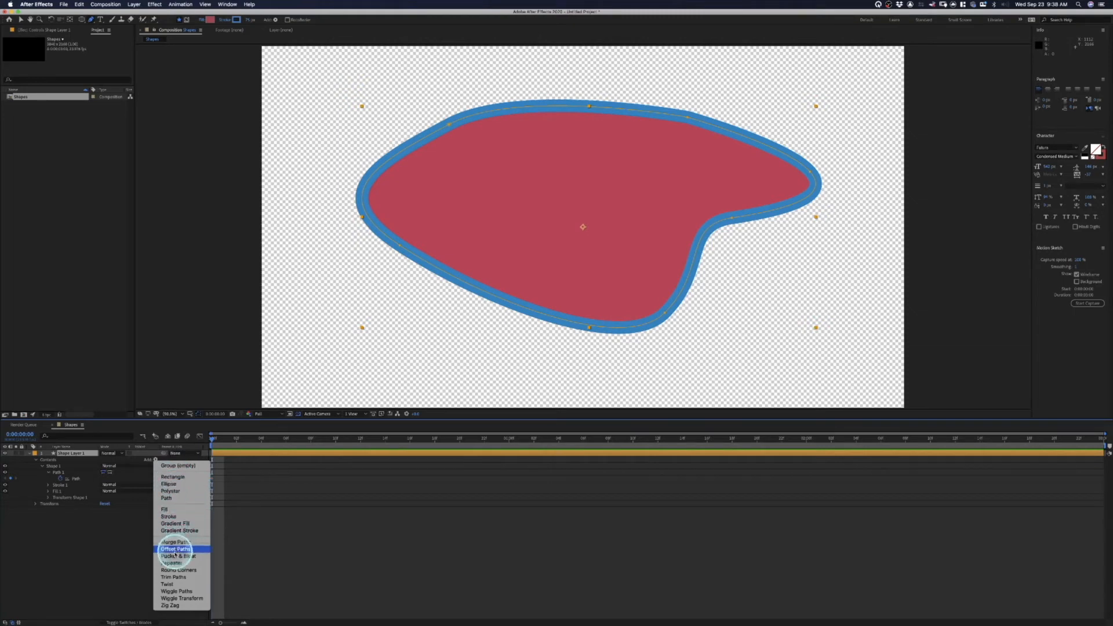
left_click(177, 591)
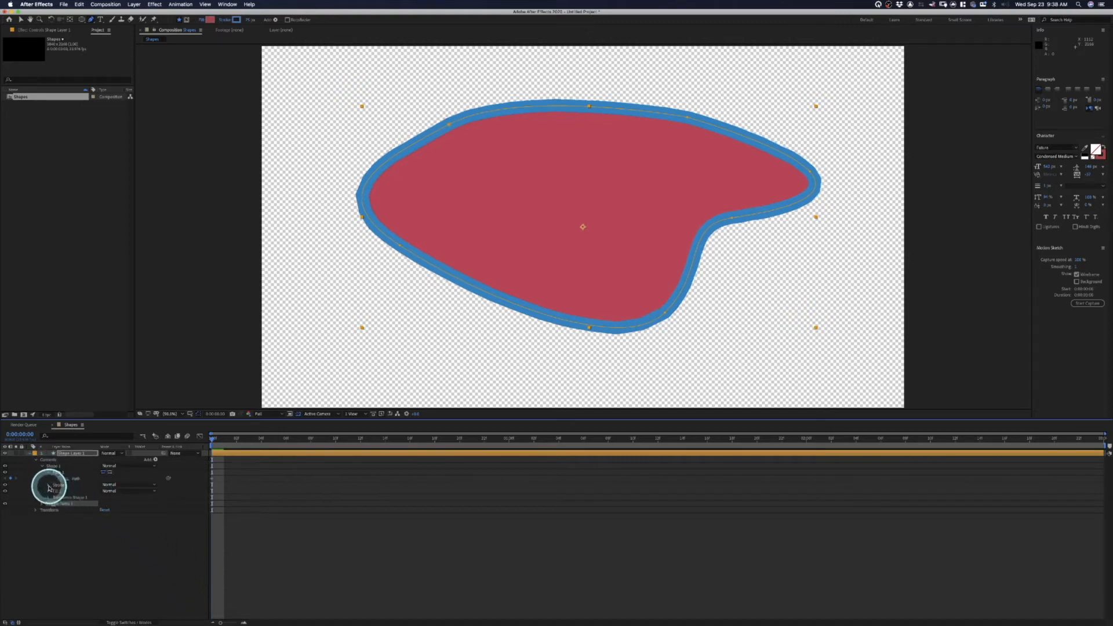
left_click(41, 504)
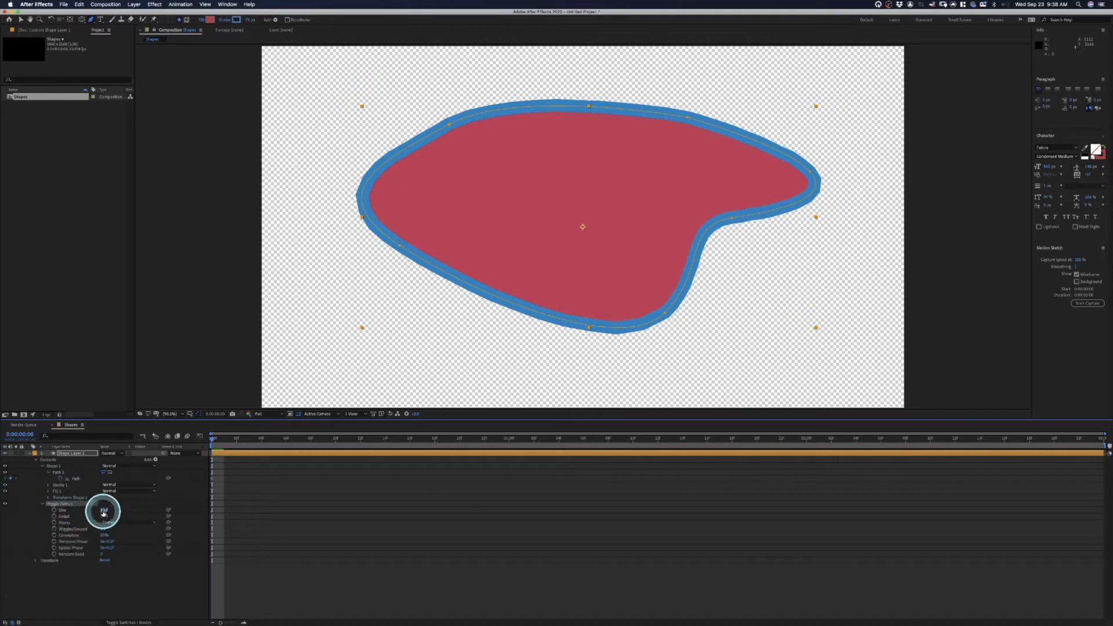
Increase the Wiggle Paths Size and keyframe a starting Detail value at 0:00:00:00.
mouse_move(104, 511)
left_mouse_down()
mouse_move(167, 510)
mouse_move(52, 504)
mouse_move(145, 510)
mouse_move(60, 501)
mouse_move(134, 519)
mouse_move(77, 519)
mouse_move(110, 523)
left_mouse_up()
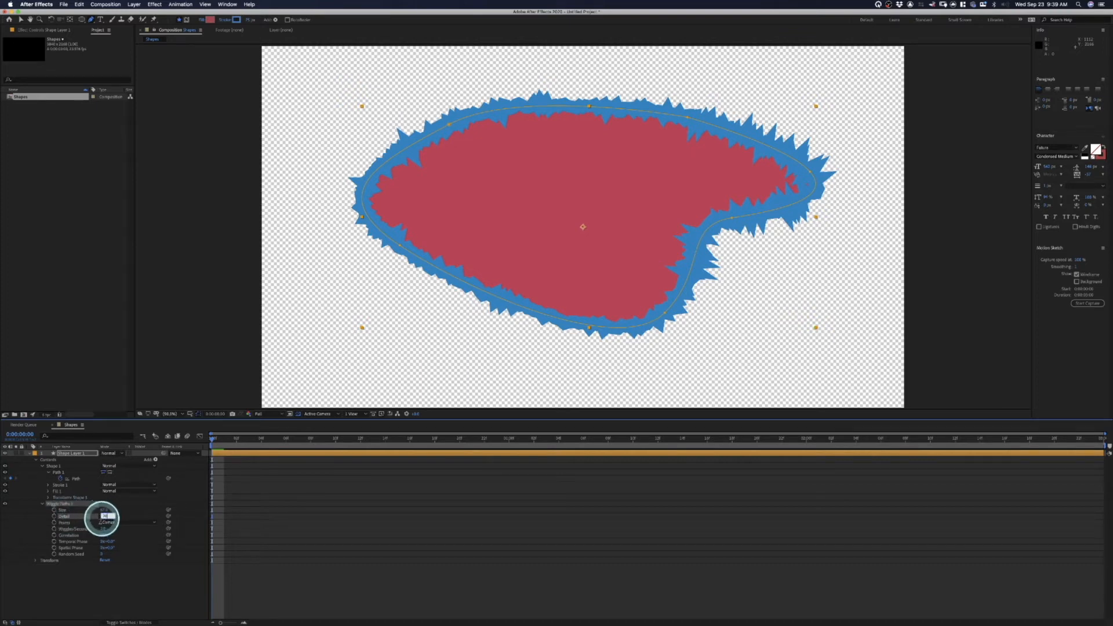
key("Return")
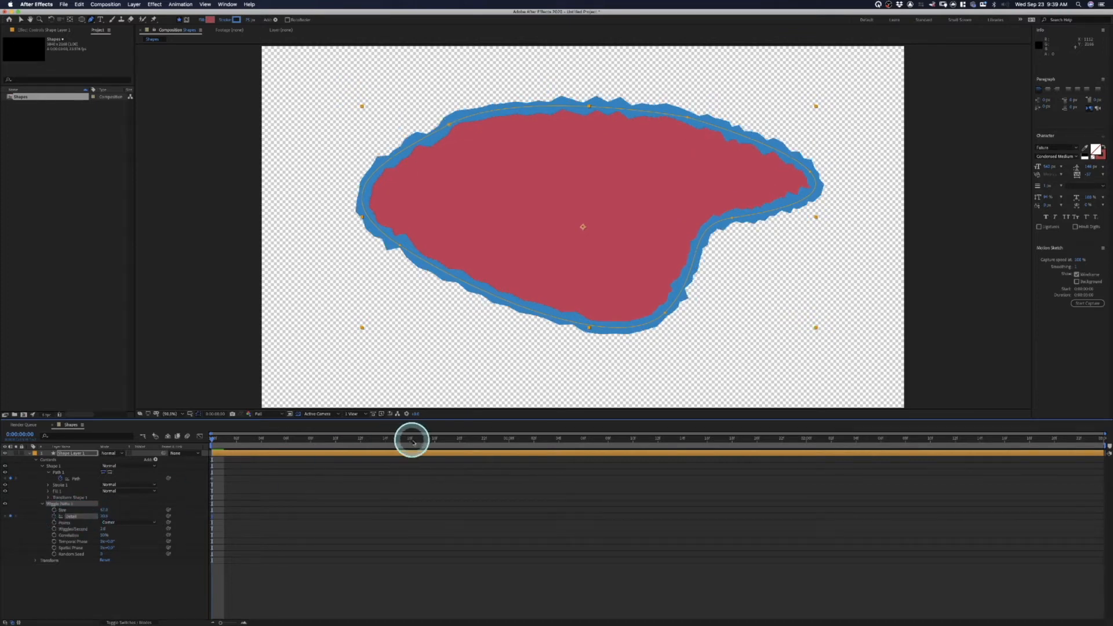
Keyframe the Wiggle Paths Detail at 80 at 0:00:01:09 and preview the animation.
left_click_drag(445, 439, 605, 450)
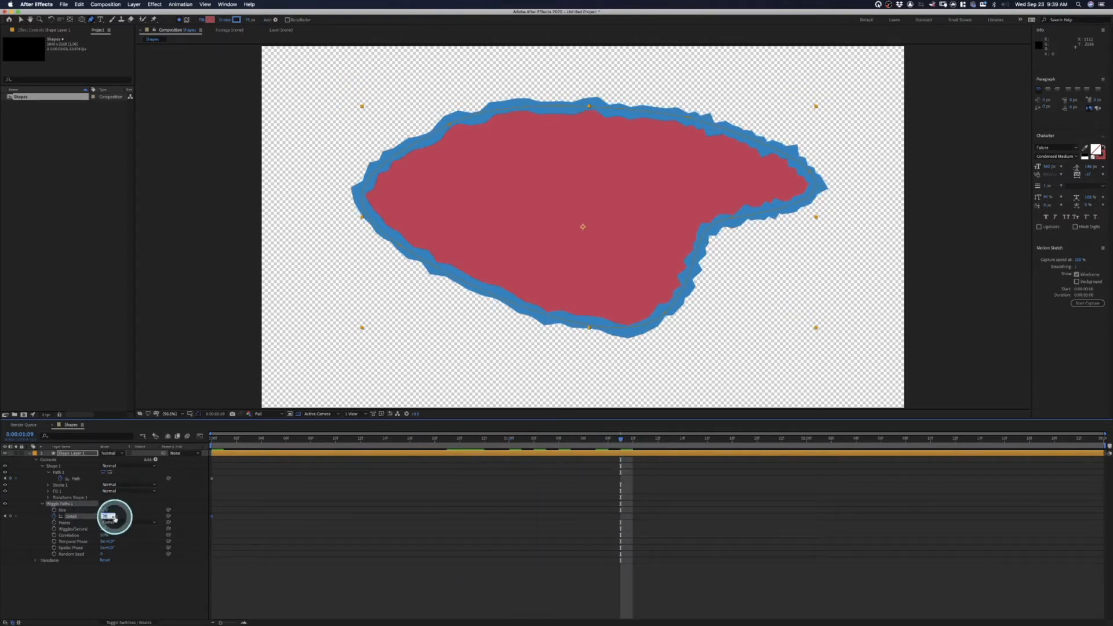
type("80")
key("Return")
key("space")
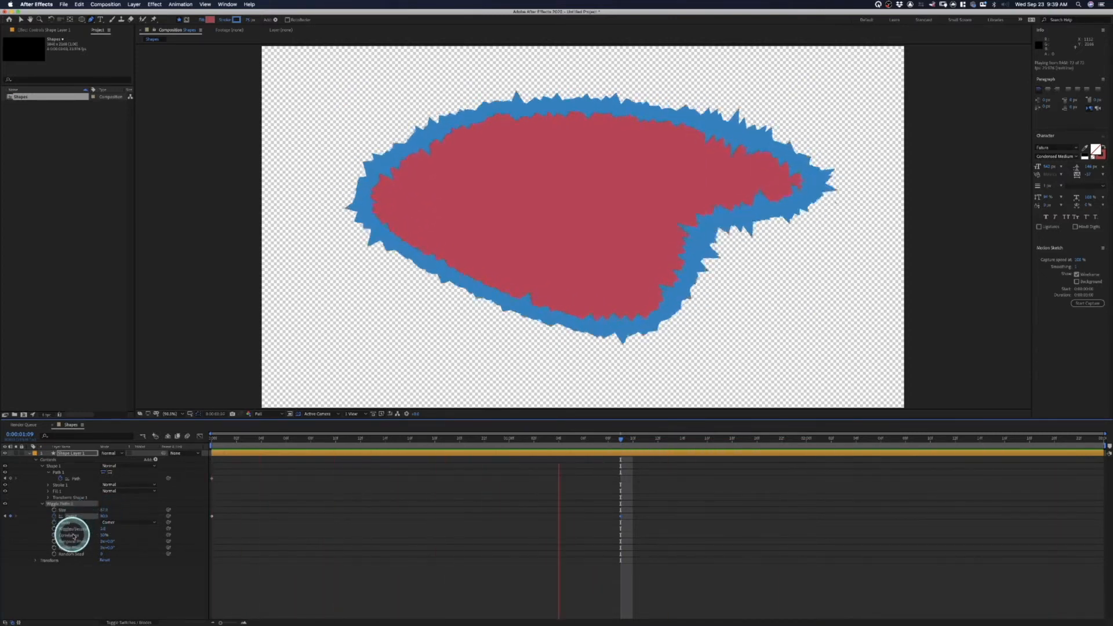
key("space")
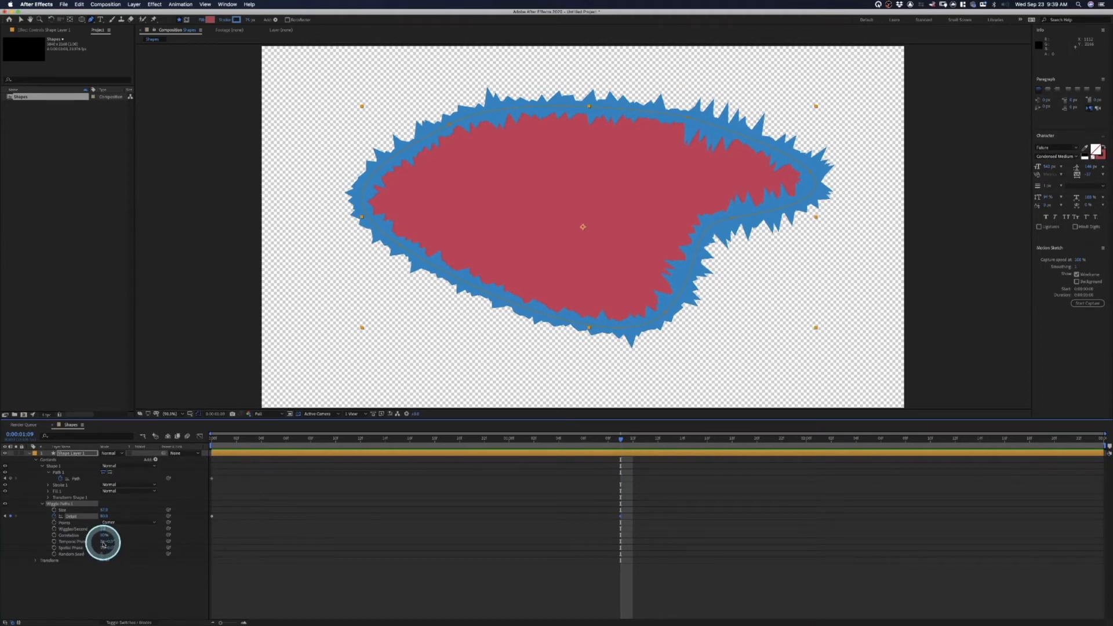
Adjust the Wiggle Paths Correlation and preview how the jagged outline moves.
left_click_drag(103, 536, 135, 535)
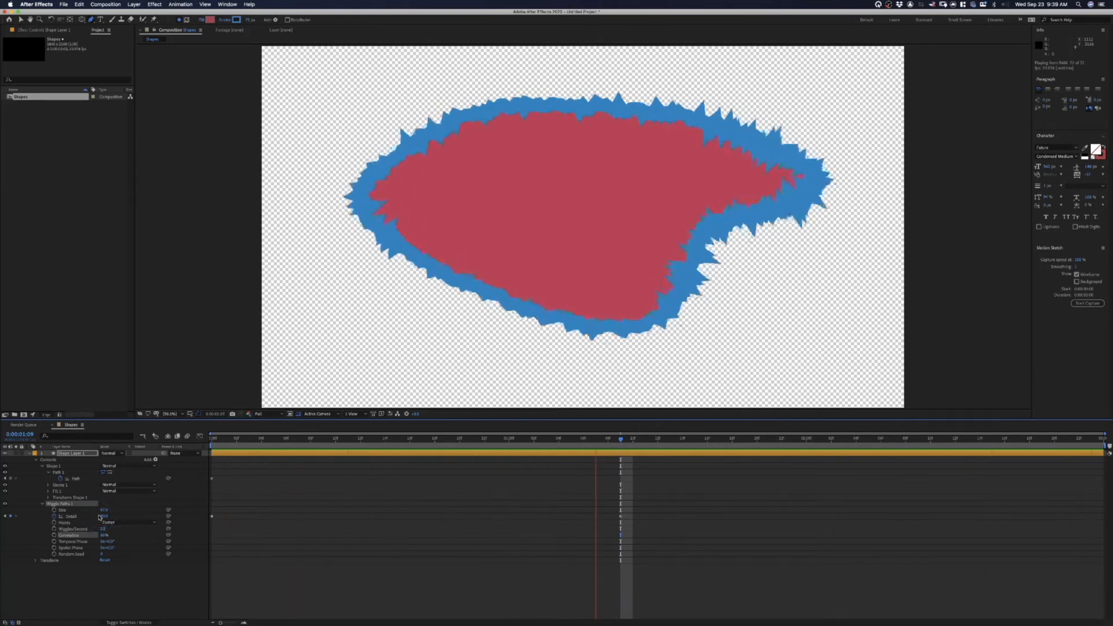
key("space")
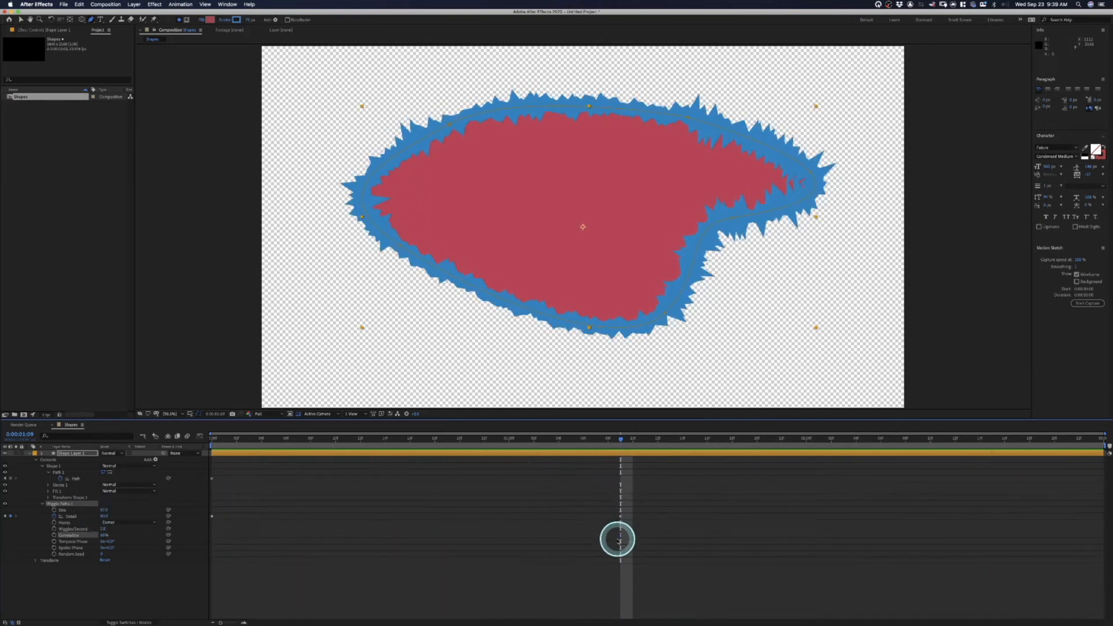
Move the second Detail keyframe to about 0:00:02:12 and preview the slower change.
left_click(620, 515)
left_click_drag(648, 519, 954, 515)
left_click(539, 492)
key("space")
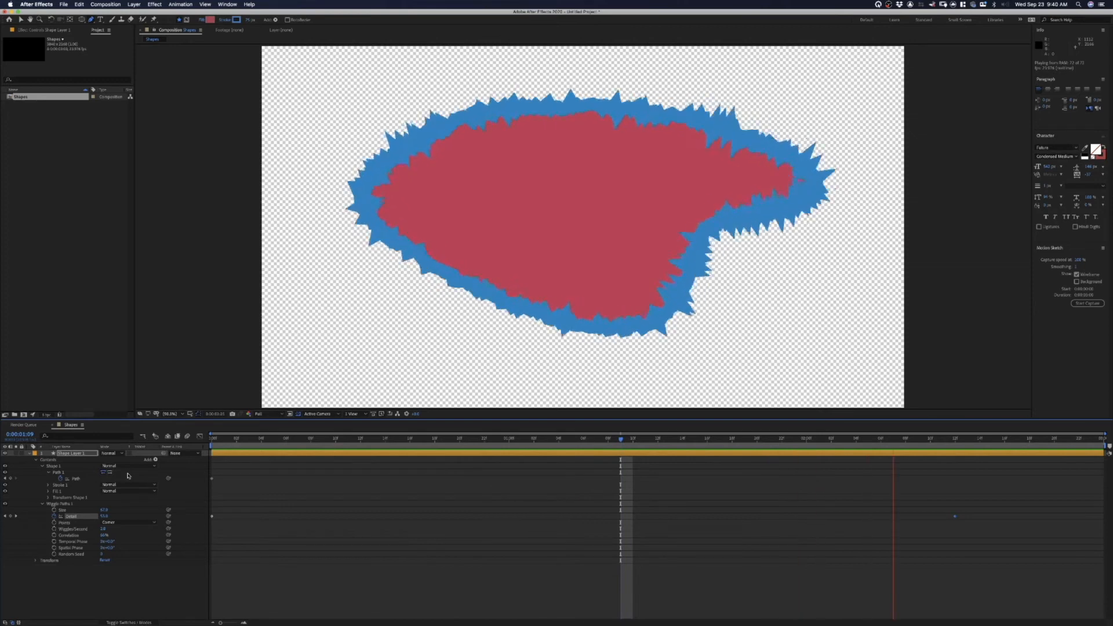
key("space")
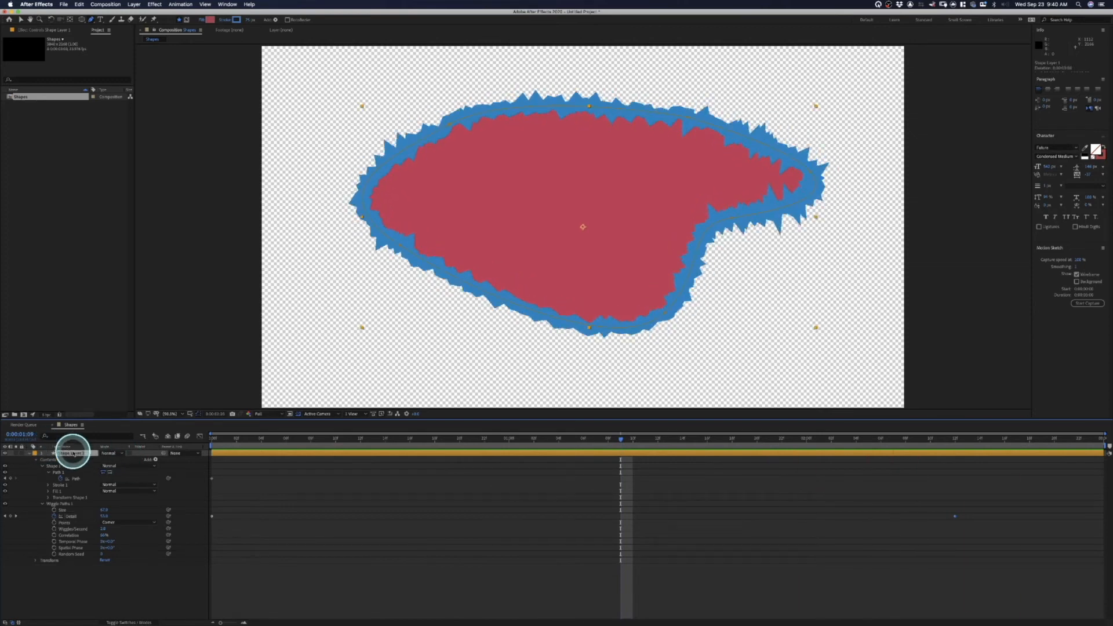
Delete the wiggling freeform shape layer from the composition.
key("Delete")
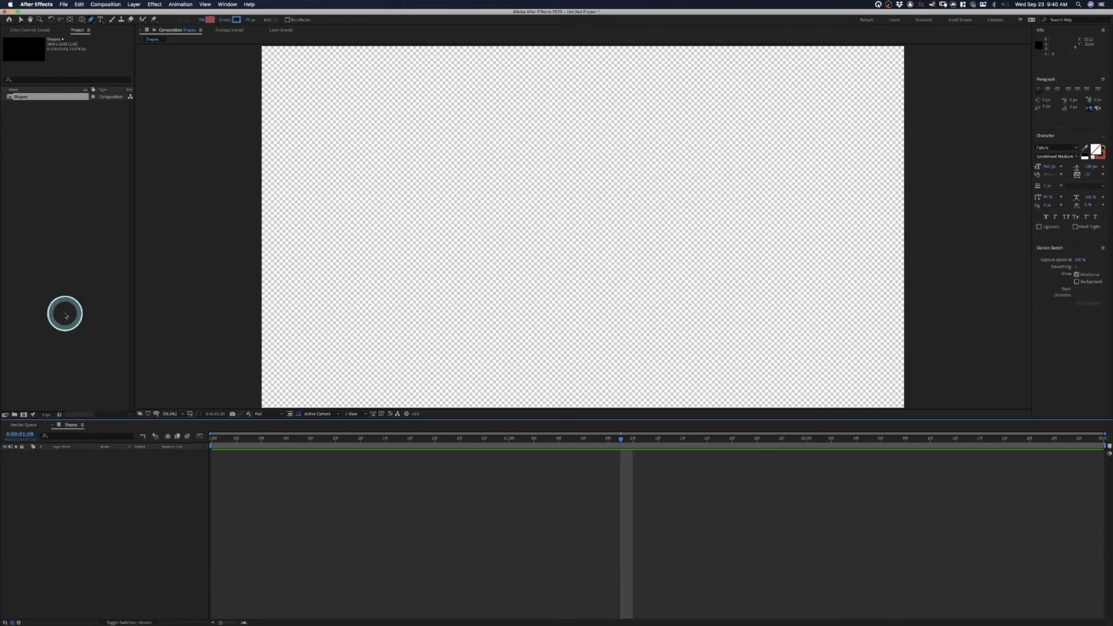
Draw an open curved path with the Pen tool, arching from beyond the canvas's left edge to beyond its right edge.
left_click(92, 20)
left_click(233, 245)
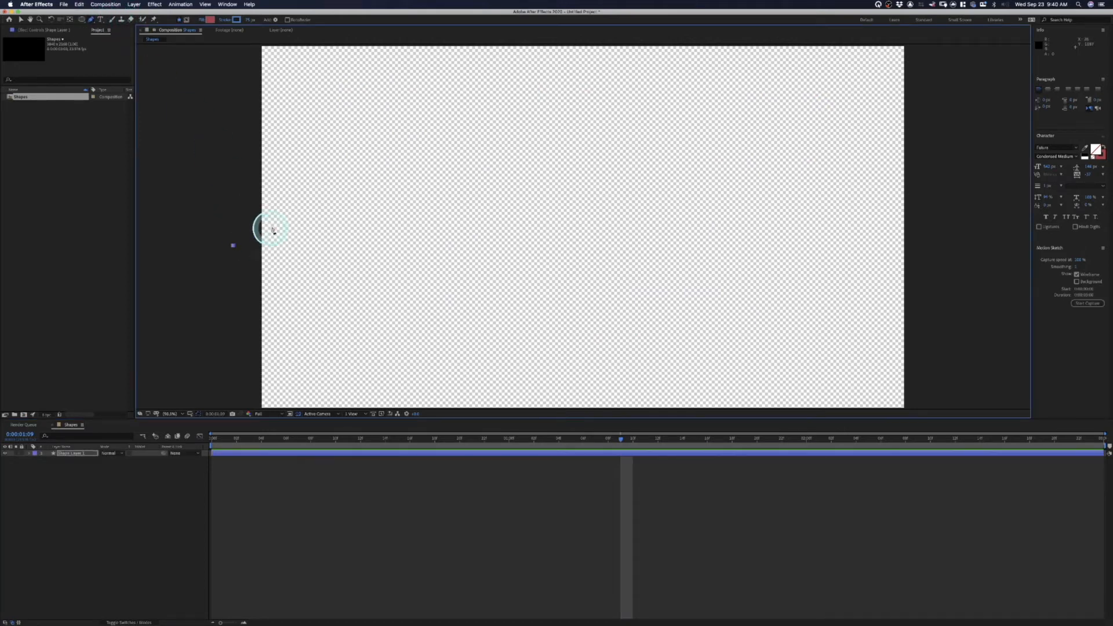
left_click_drag(513, 138, 602, 138)
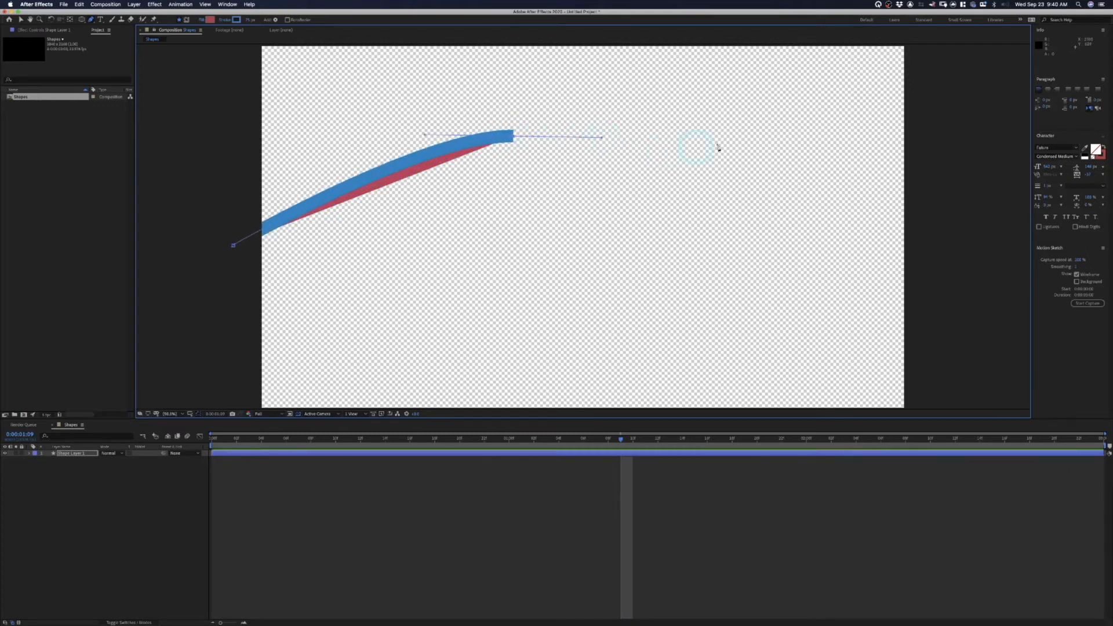
mouse_move(883, 133)
left_mouse_down()
mouse_move(937, 147)
mouse_move(976, 178)
left_mouse_up()
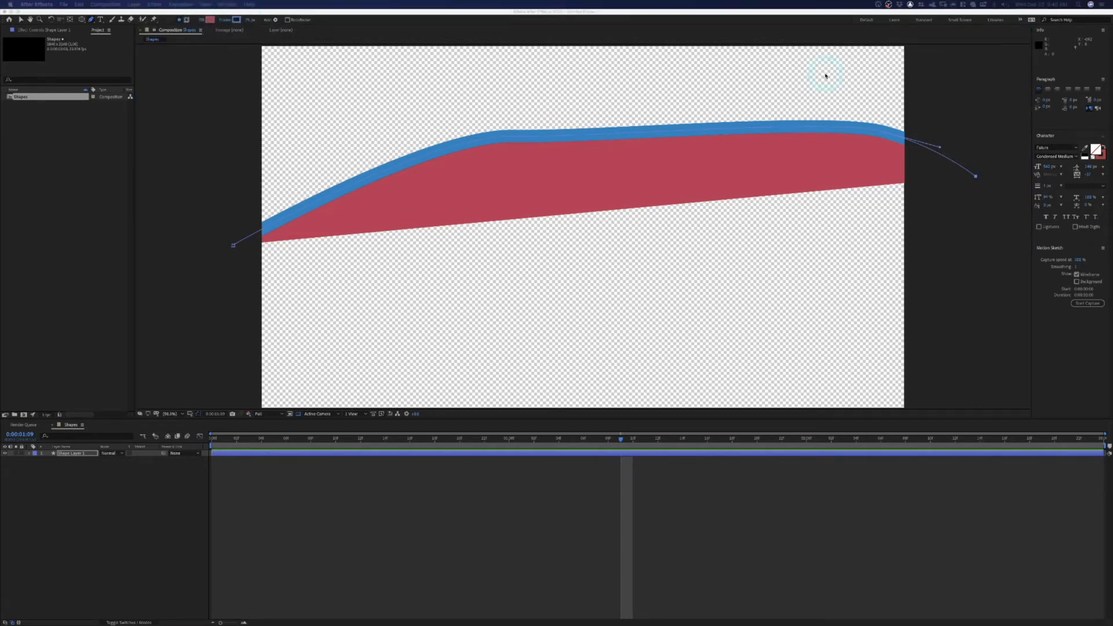
Set the curved path's fill to None so only its stroke remains.
left_click_drag(571, 189, 442, 181)
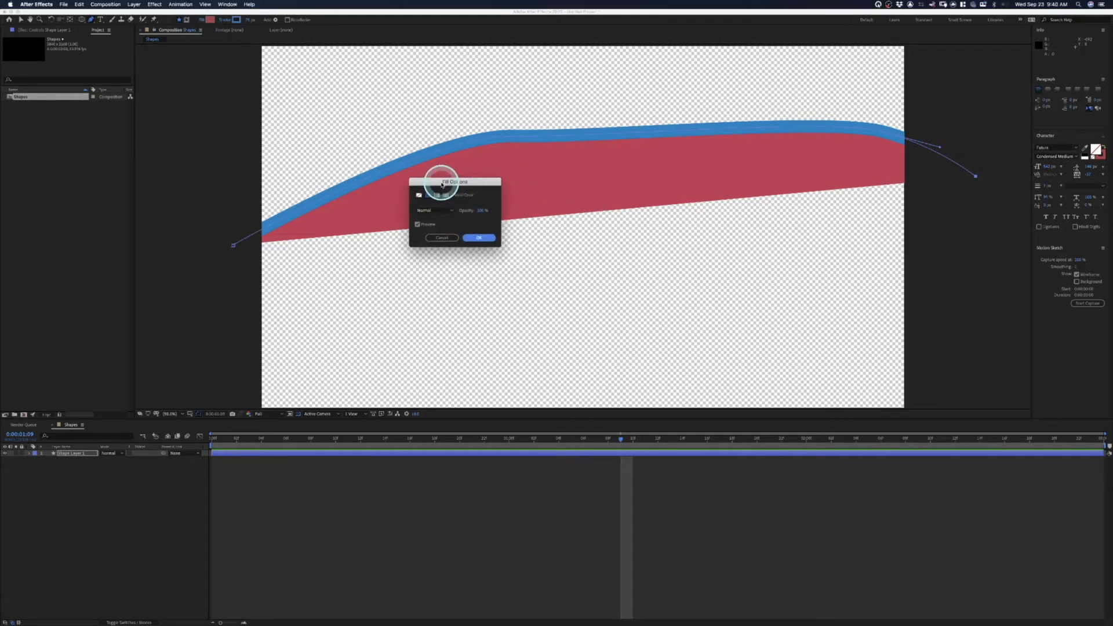
left_click(419, 195)
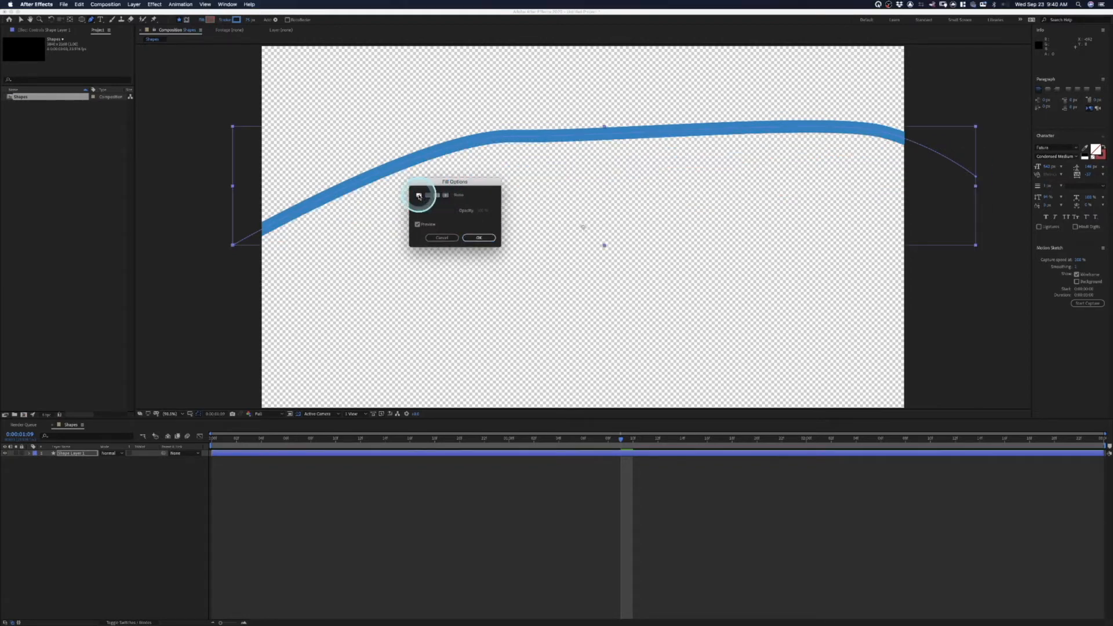
left_click(470, 237)
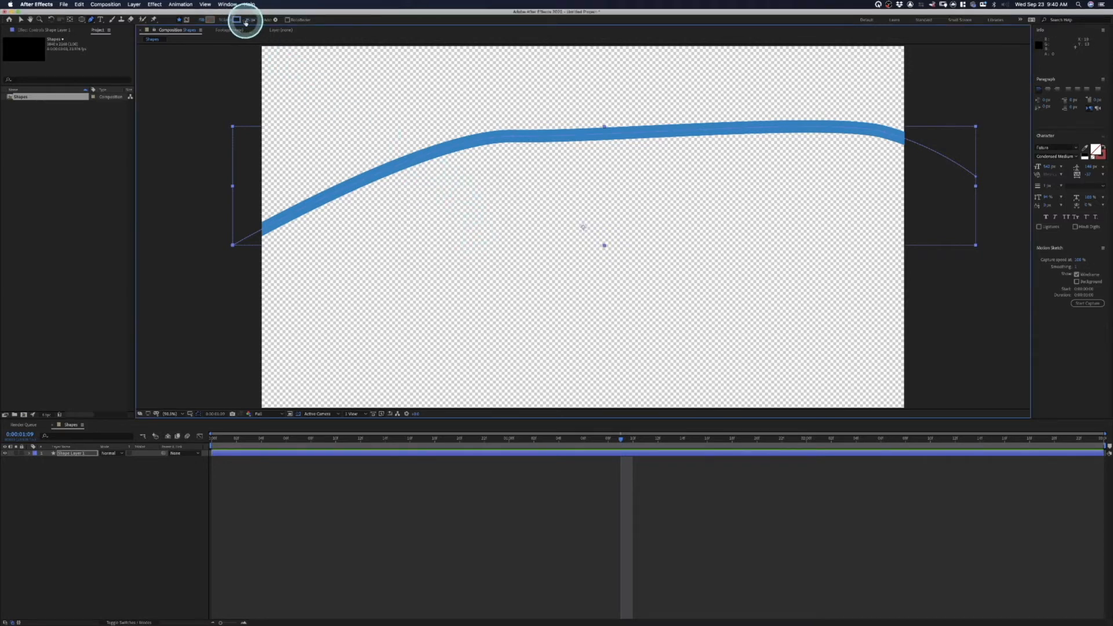
Change the curved line's stroke color to red and set its stroke width to 20 px.
left_click(240, 22)
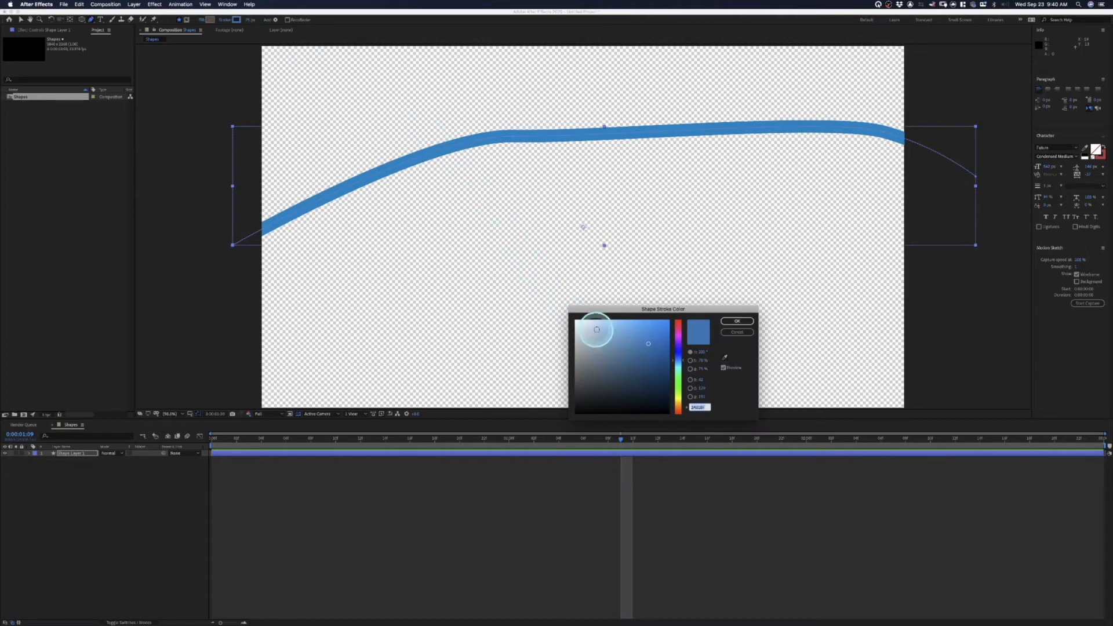
left_click(676, 321)
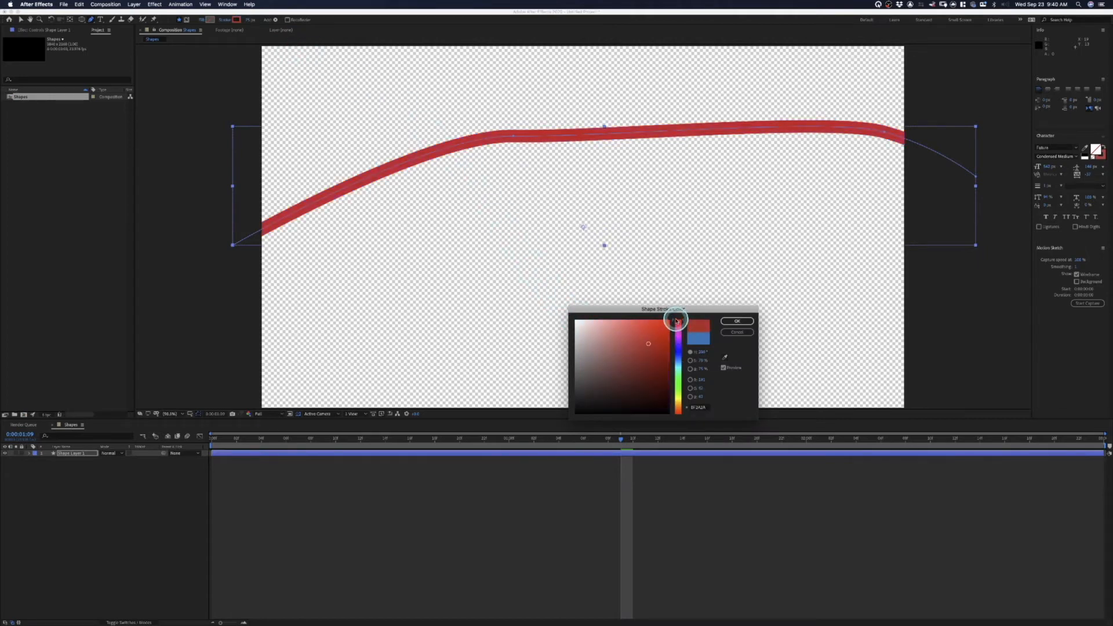
left_click(738, 322)
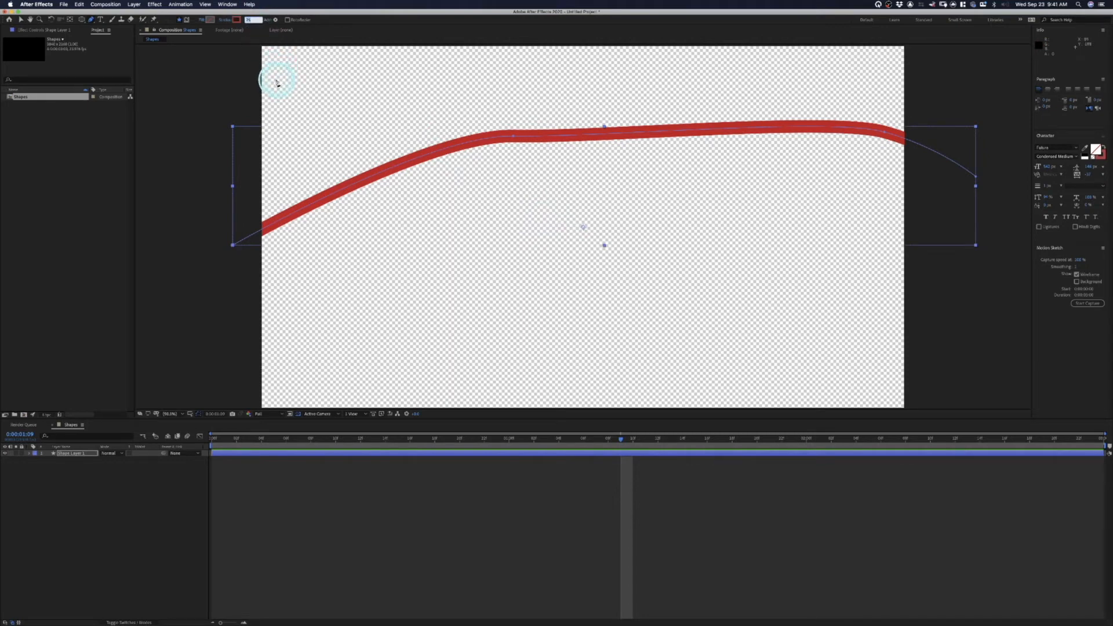
type("20")
key("Return")
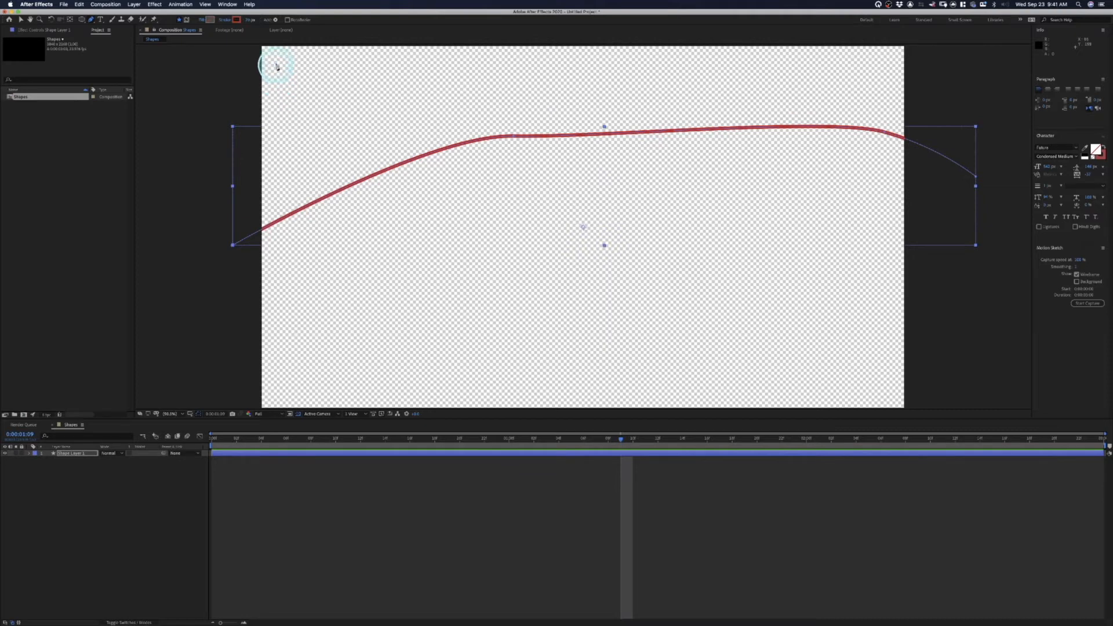
Add Trim Paths to the curved line and keyframe its End at 100% at 0:00:00:00.
left_click(276, 20)
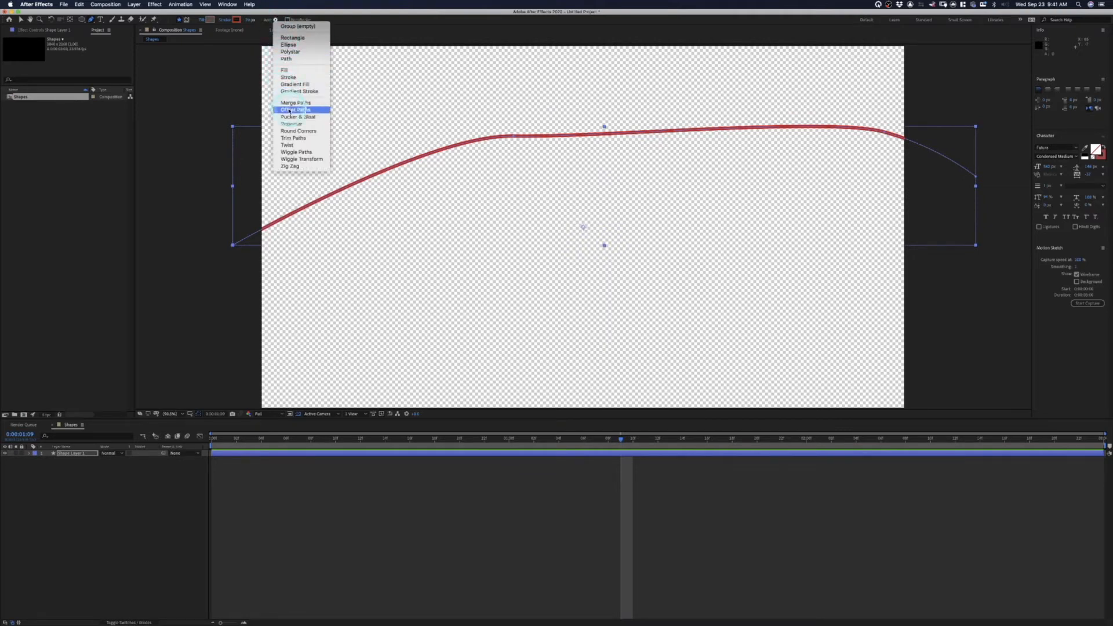
left_click(294, 139)
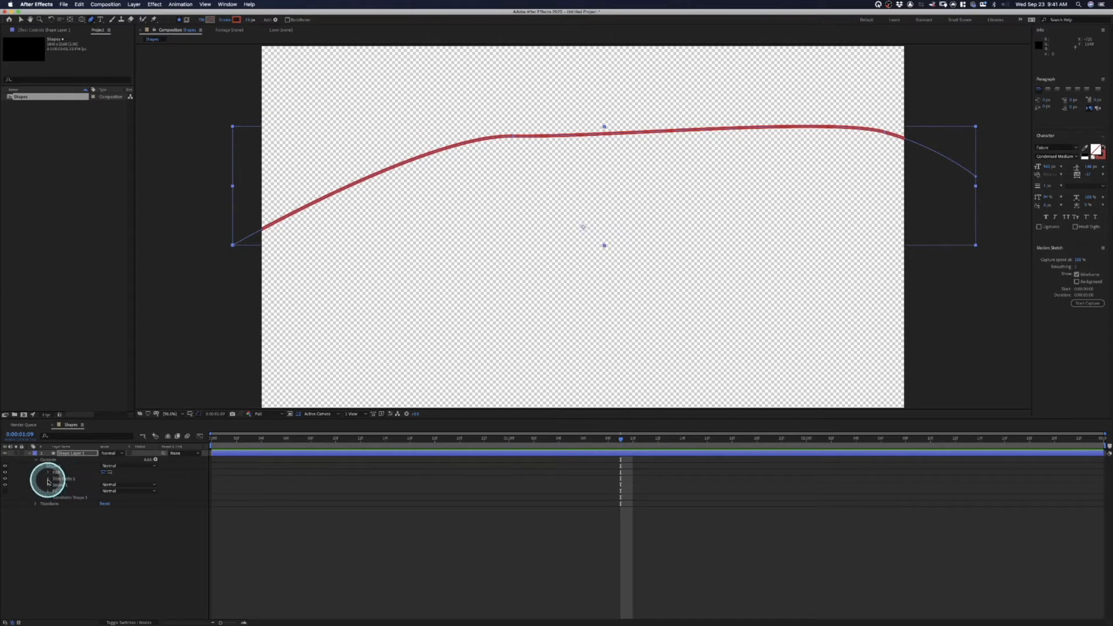
left_click(48, 478)
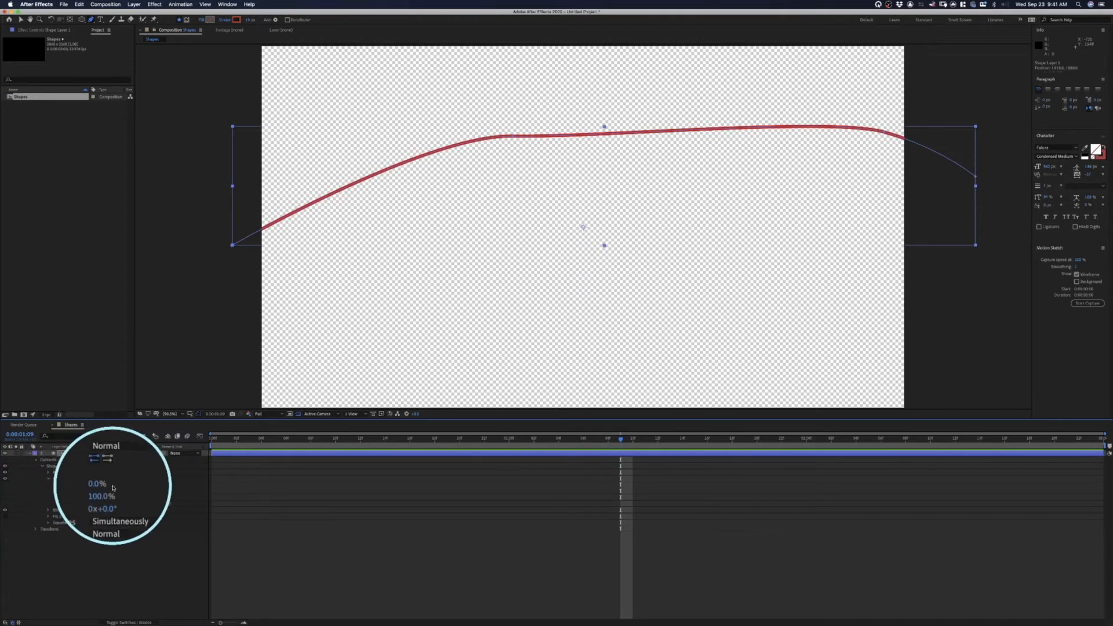
left_click(221, 439)
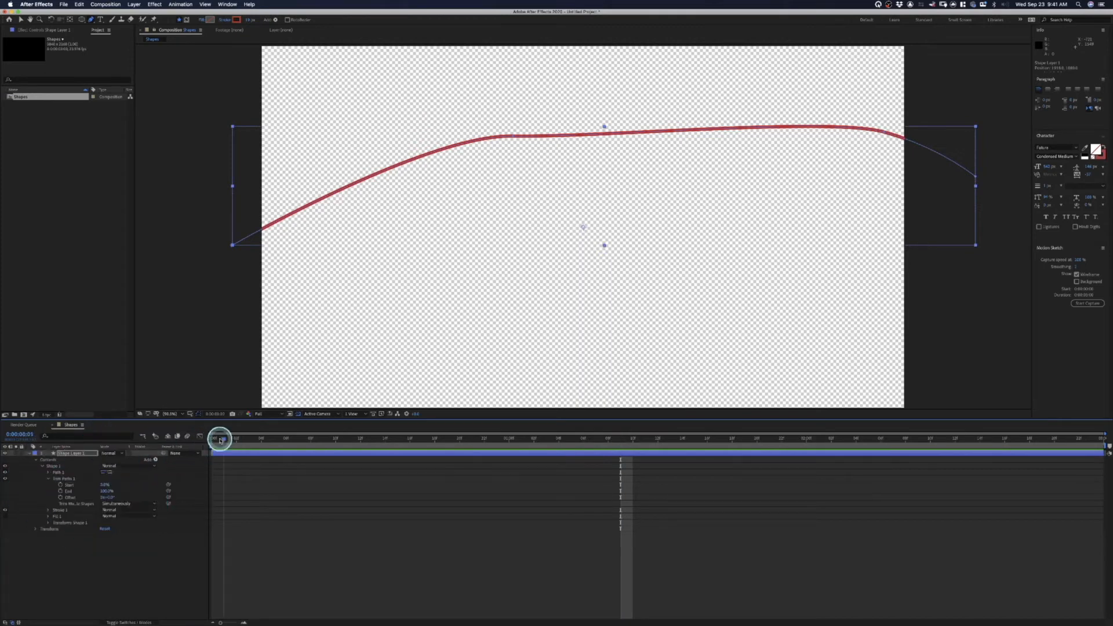
left_click_drag(220, 439, 171, 444)
left_click(66, 494)
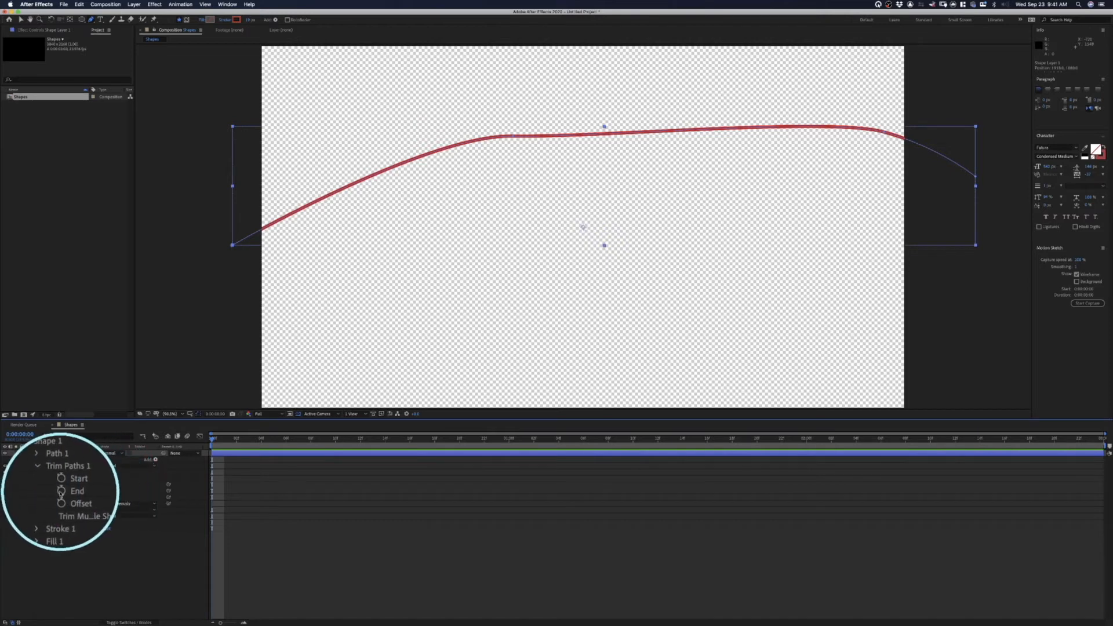
left_click(60, 491)
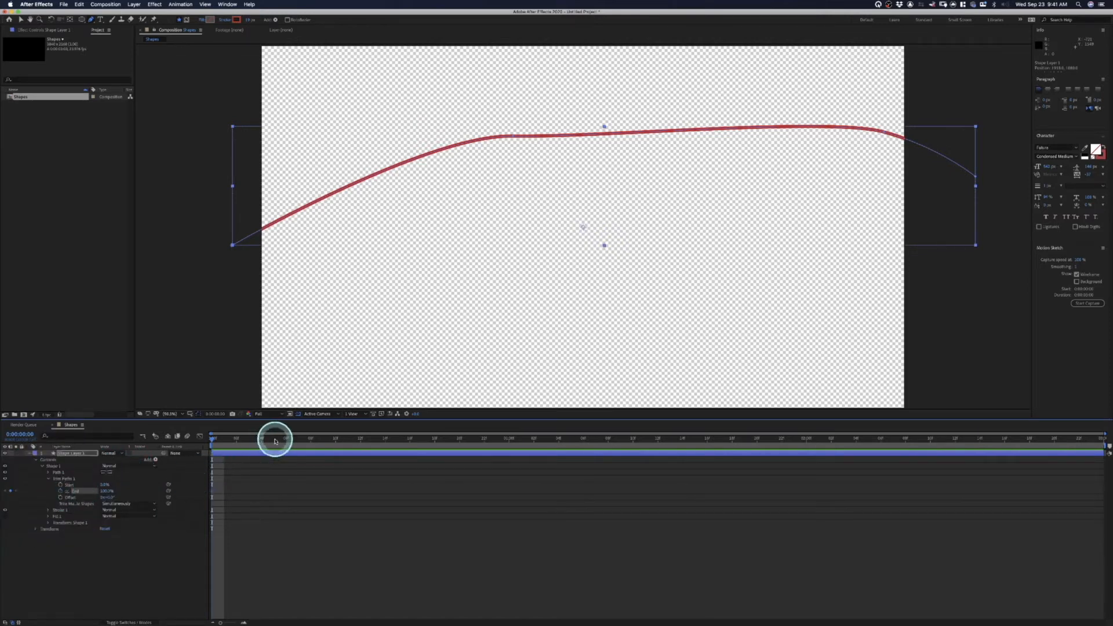
Keyframe the Trim Paths End at 0% at 0:00:02:23 and preview the line retracting.
key("End")
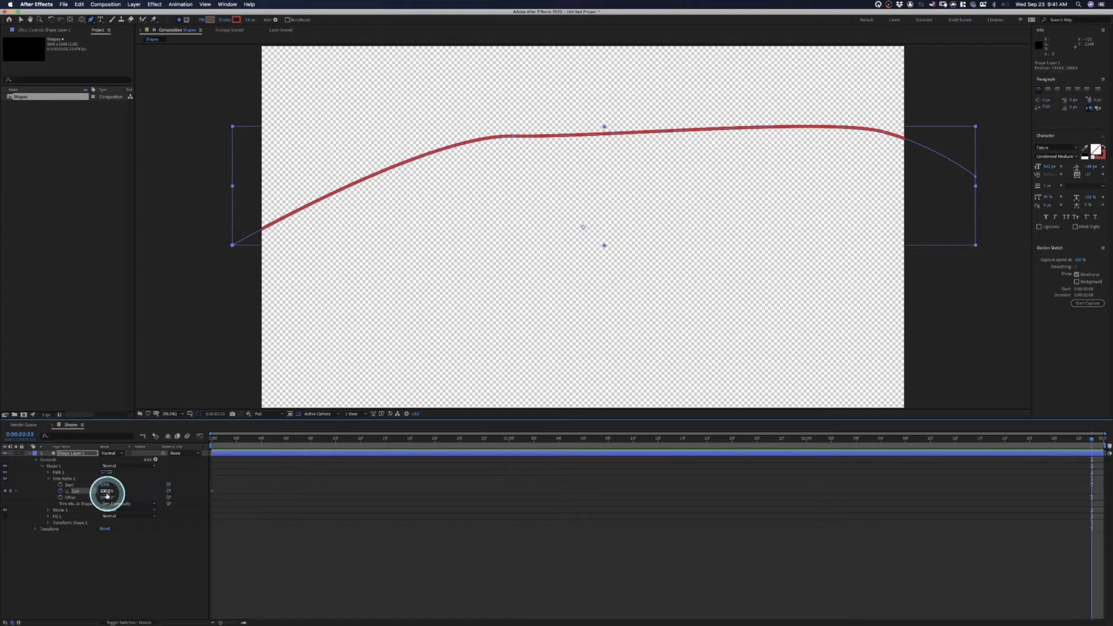
left_click(105, 491)
type("0")
key("Return")
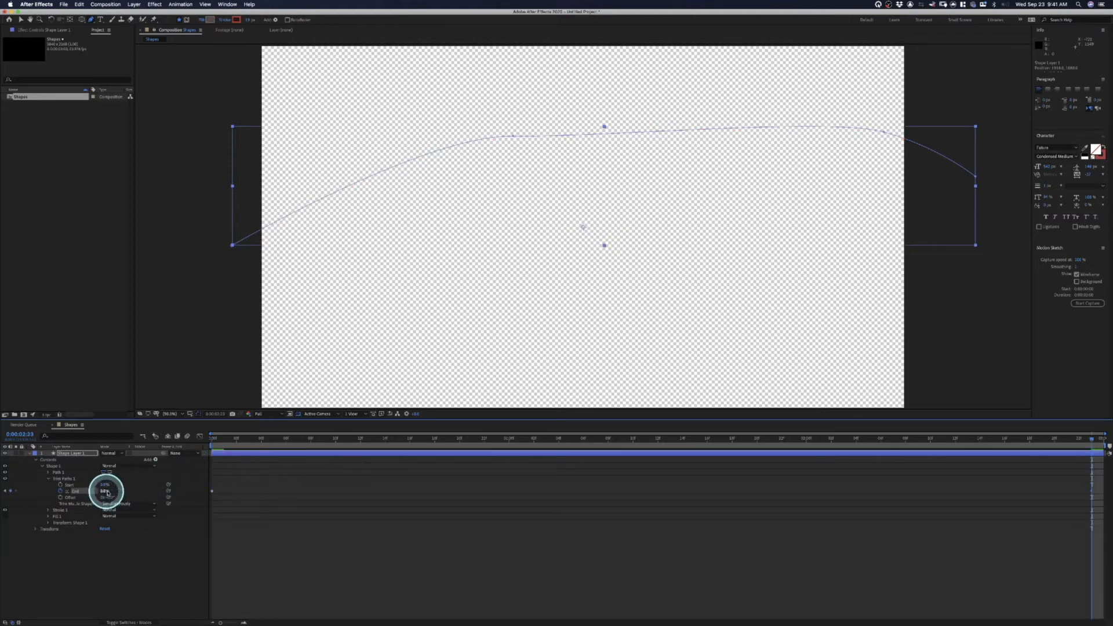
key("space")
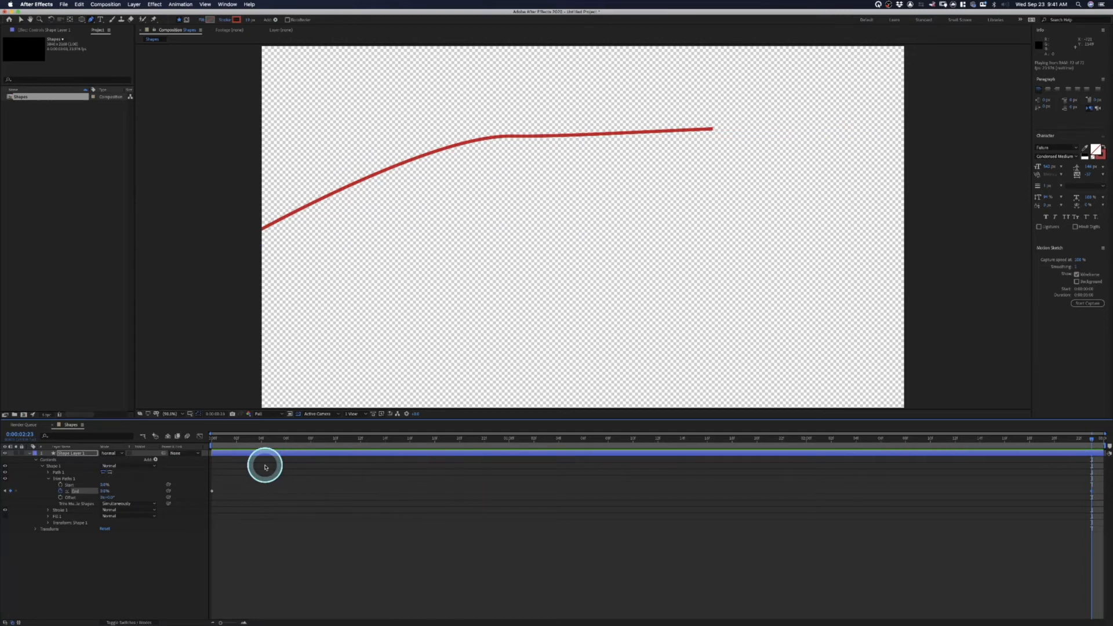
left_click(276, 399)
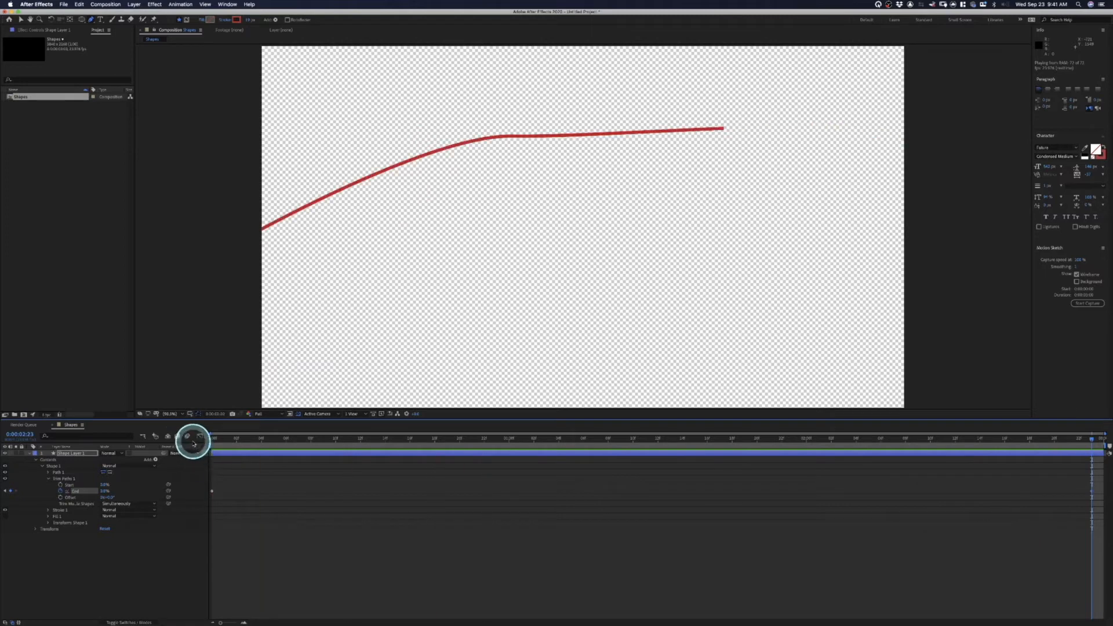
Animate the Trim Paths Start across the composition instead of the End, and preview the line disappearing from its left end.
left_click(109, 472)
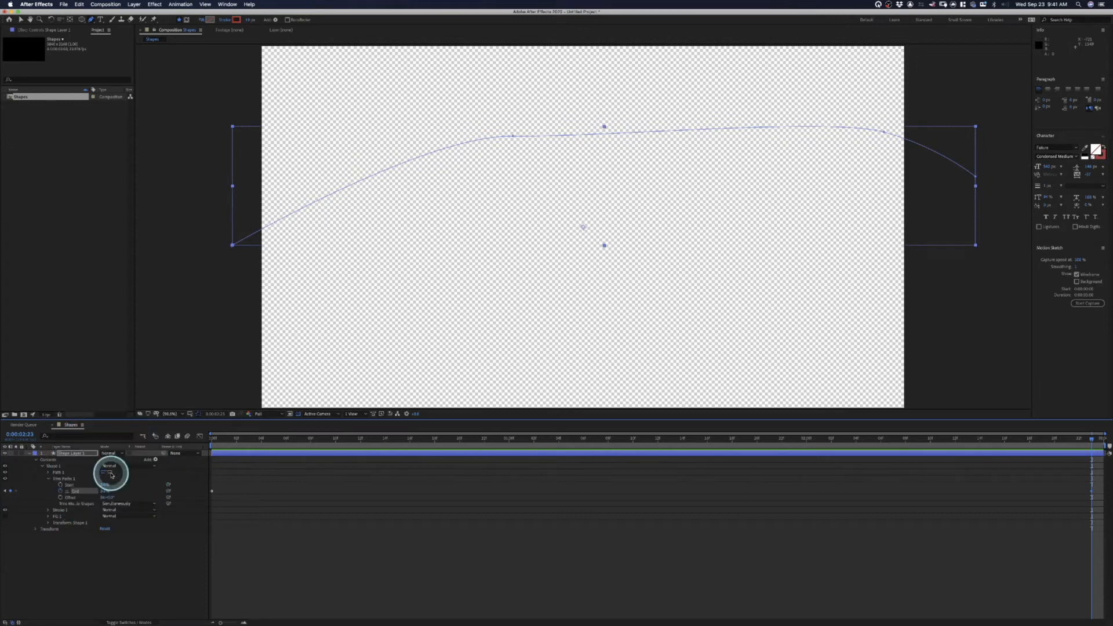
key("space")
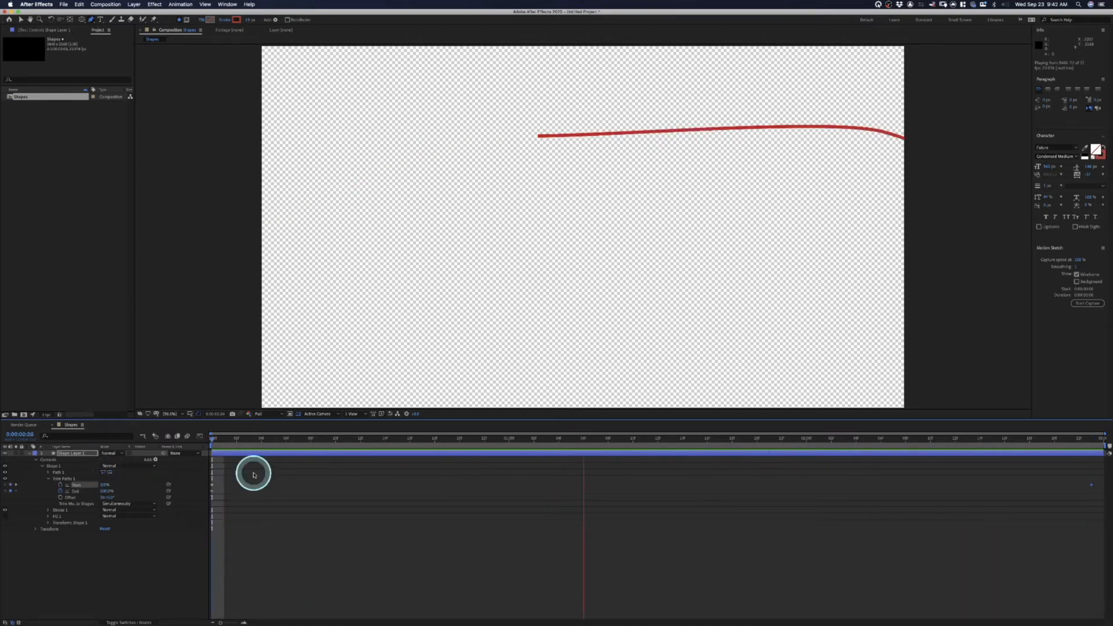
key("space")
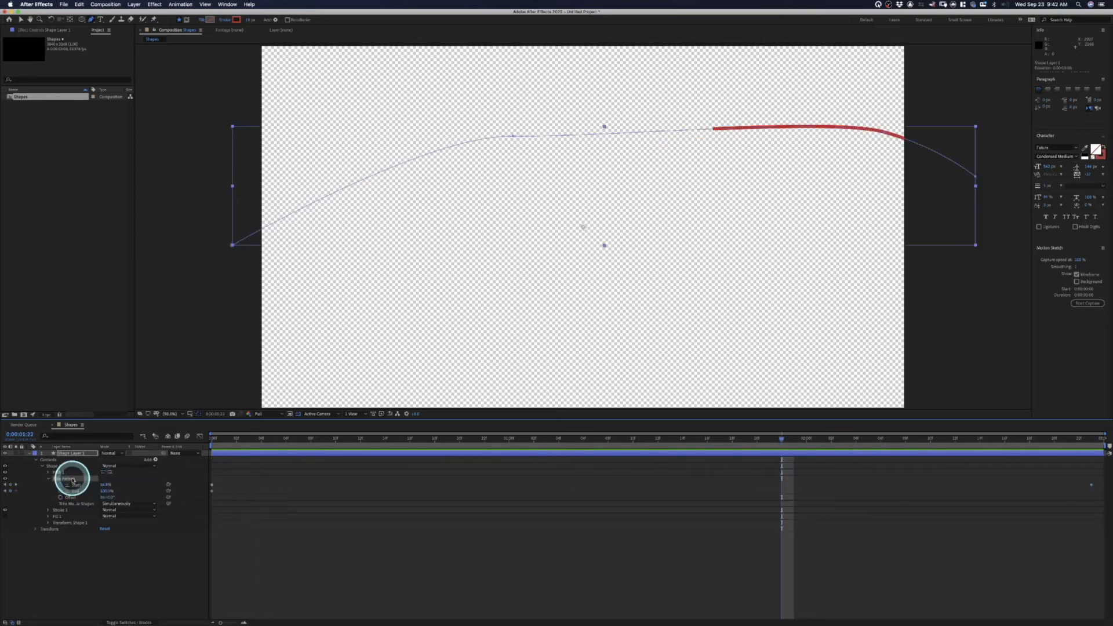
Replace the Trim Paths on the curved line's shape layer with a Zig Zag operation.
key("Delete")
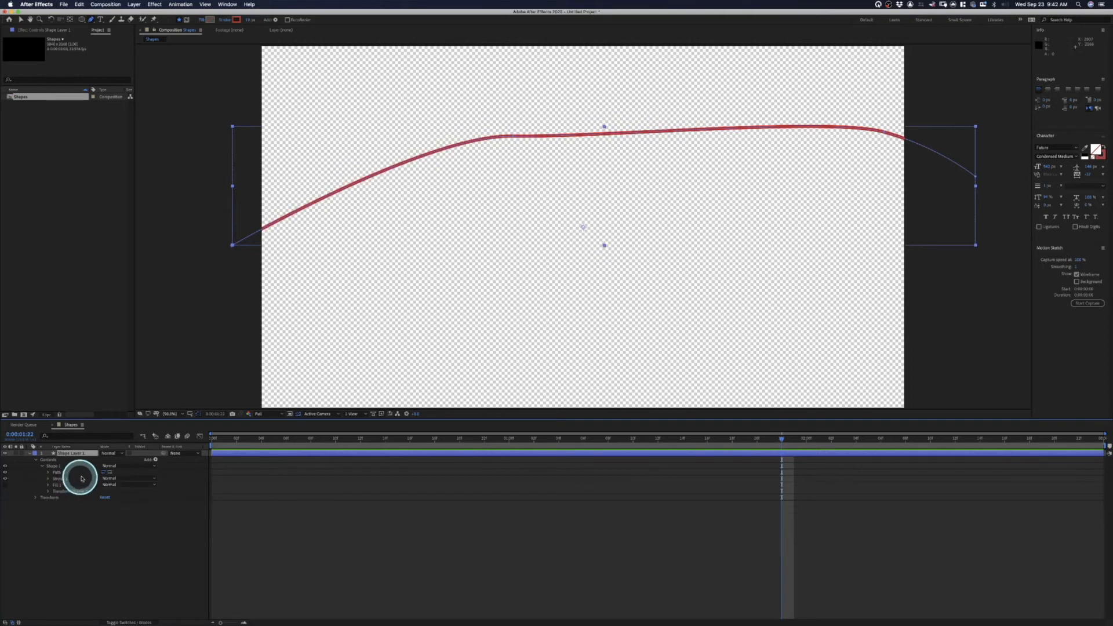
left_click(154, 460)
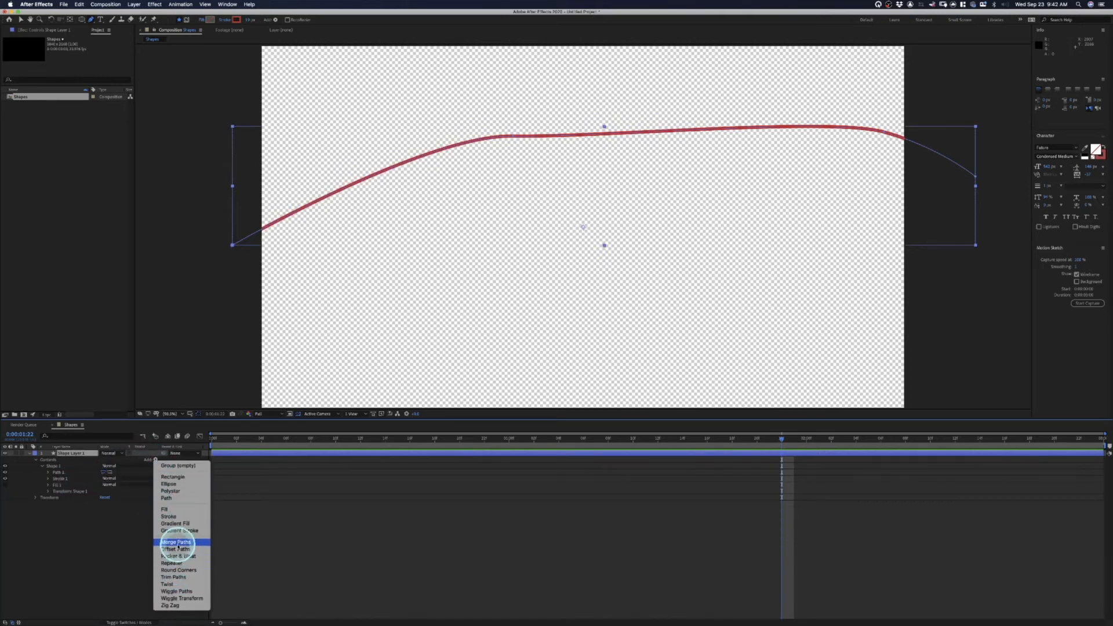
left_click(173, 605)
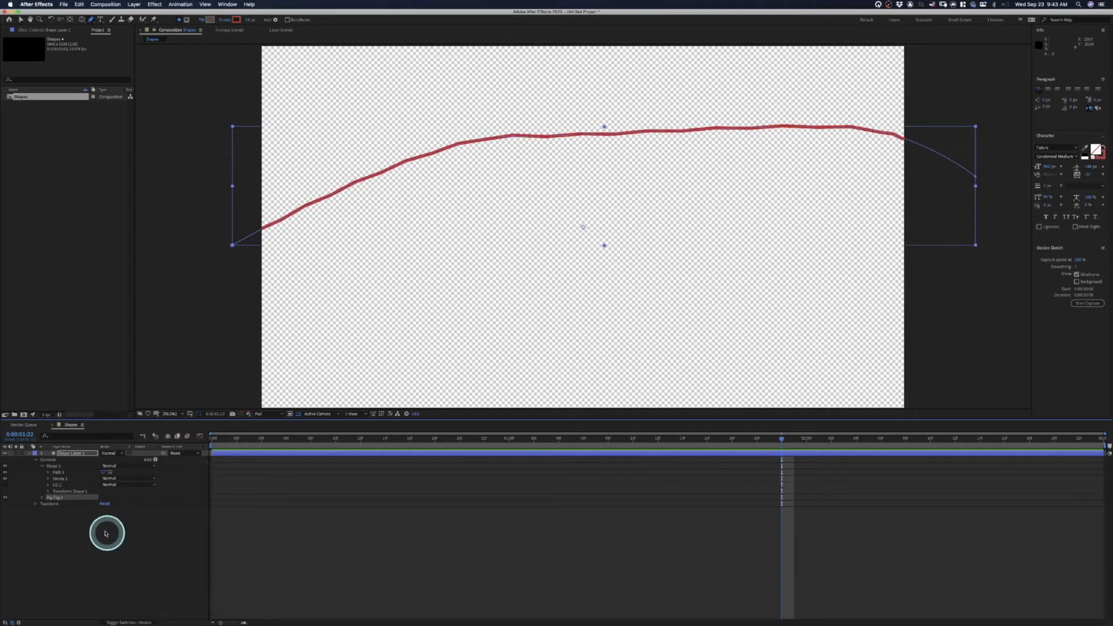
Adjust the Zig Zag Size and Ridges per segment, and set its Points to Smooth for a wavy line.
left_click(42, 498)
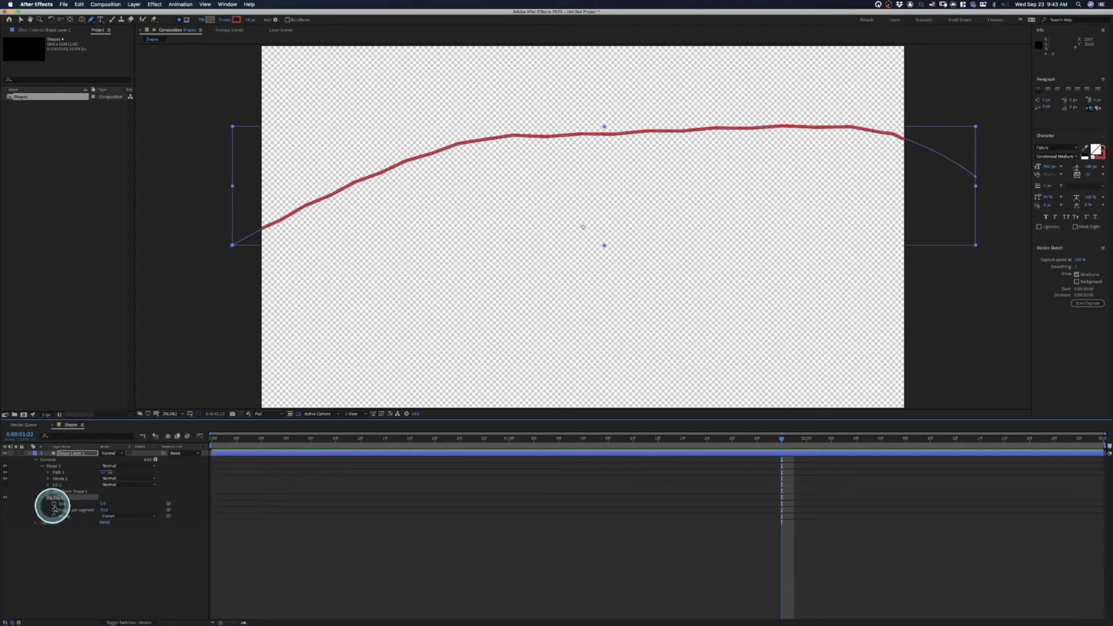
mouse_move(104, 506)
left_mouse_down()
mouse_move(125, 505)
mouse_move(49, 501)
mouse_move(116, 507)
mouse_move(69, 504)
mouse_move(94, 507)
left_mouse_up()
left_click(123, 516)
left_click(118, 529)
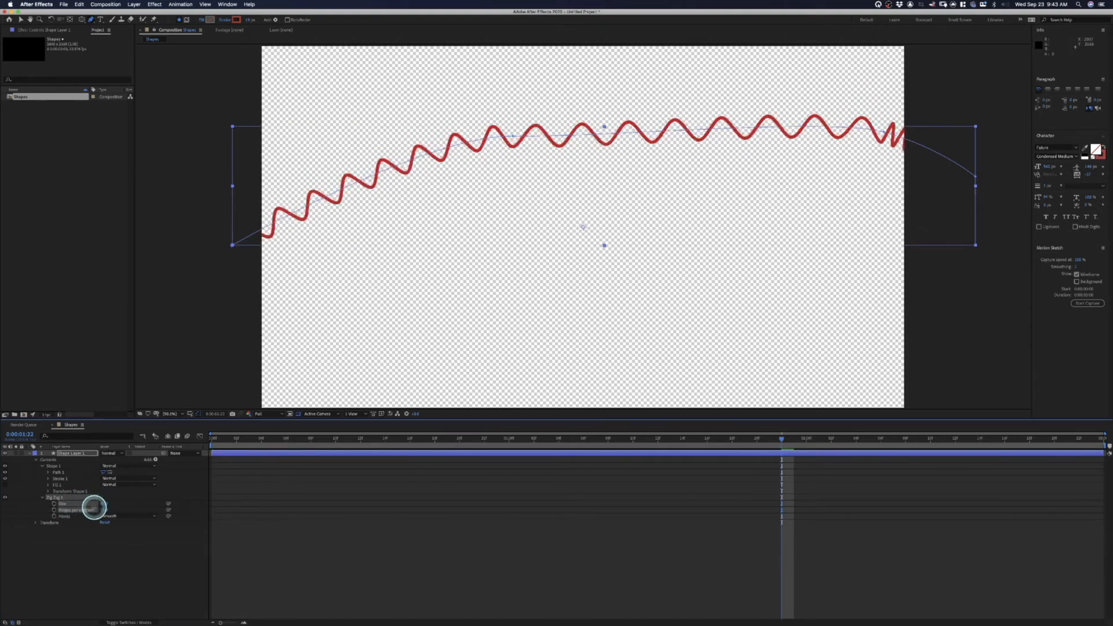
Delete the zigzag line's shape layer and return the current time to 0:00:00:00.
left_click(72, 453)
key("Delete")
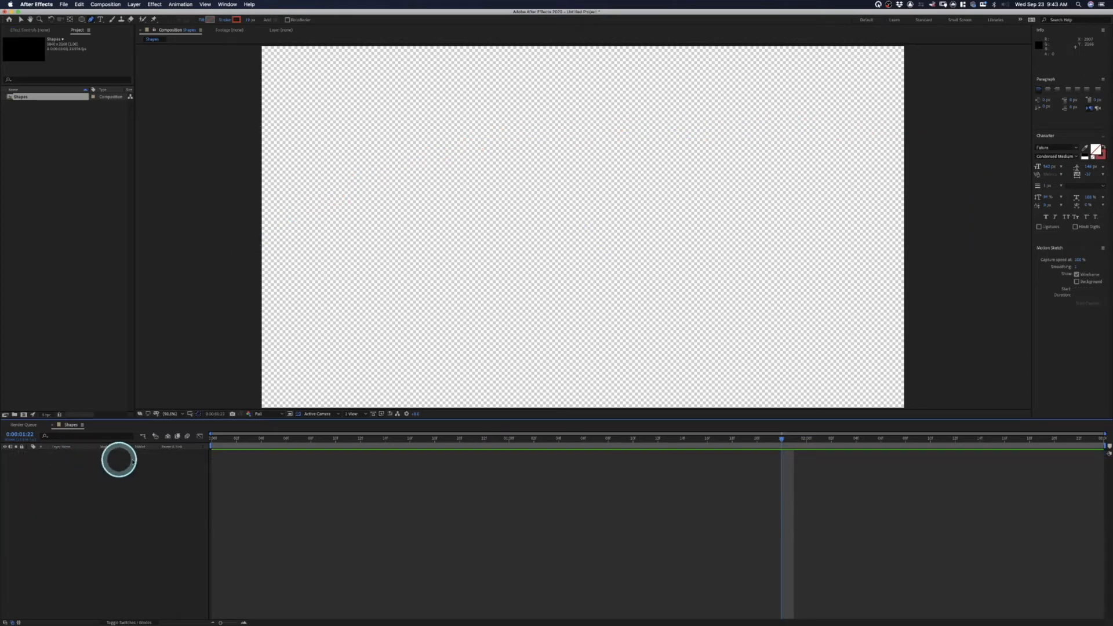
left_click(234, 441)
left_click_drag(234, 442, 210, 440)
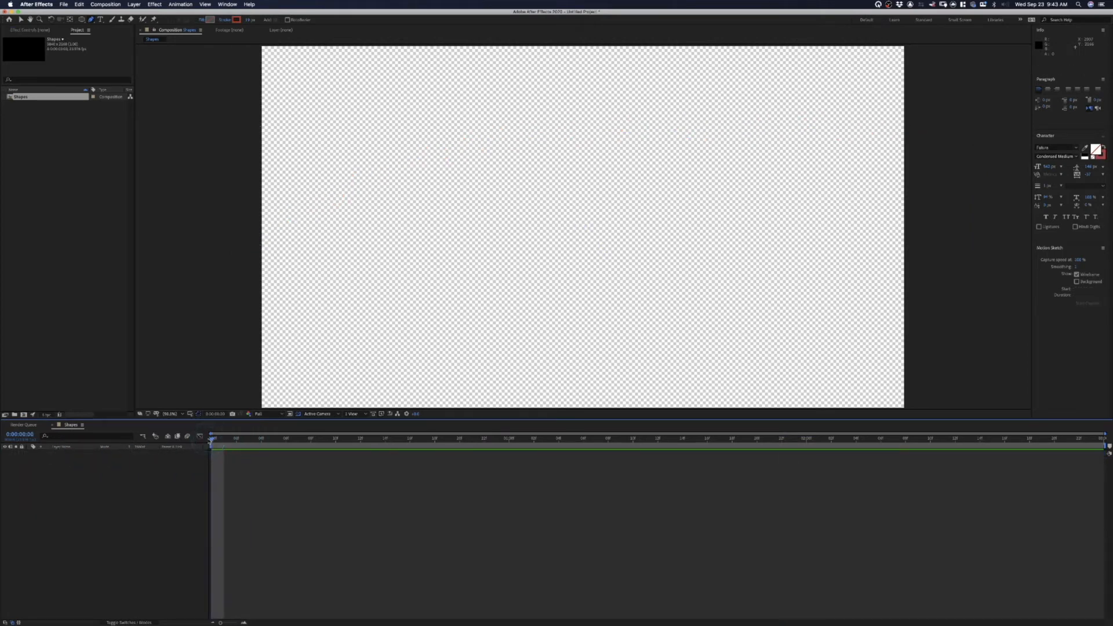
Create a text layer reading SHAPES in the upper part of the canvas.
left_click(100, 19)
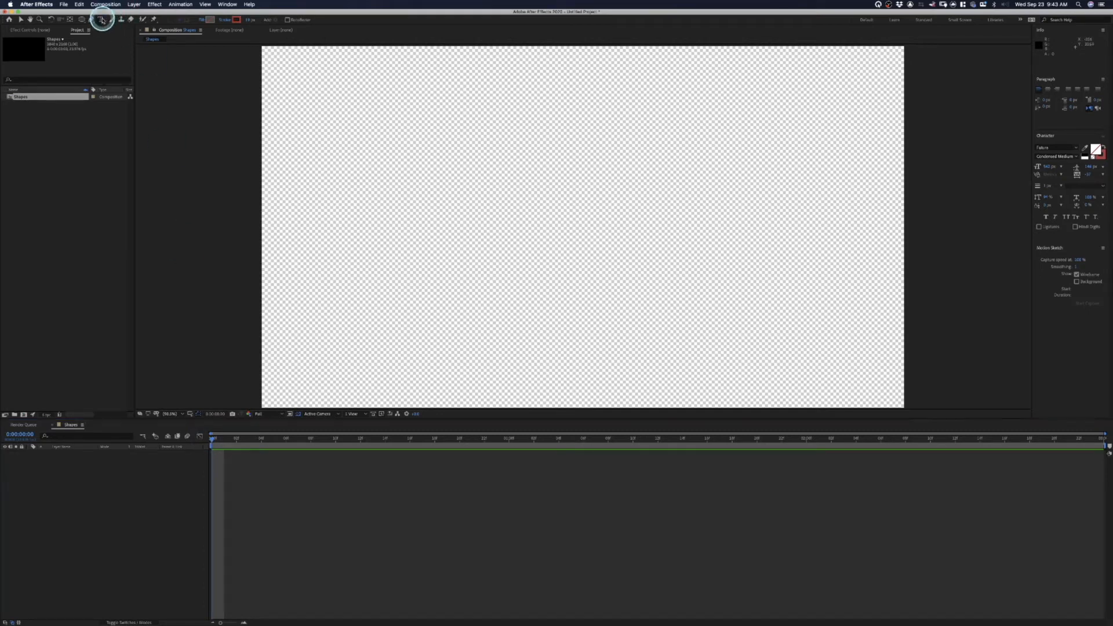
left_click(402, 188)
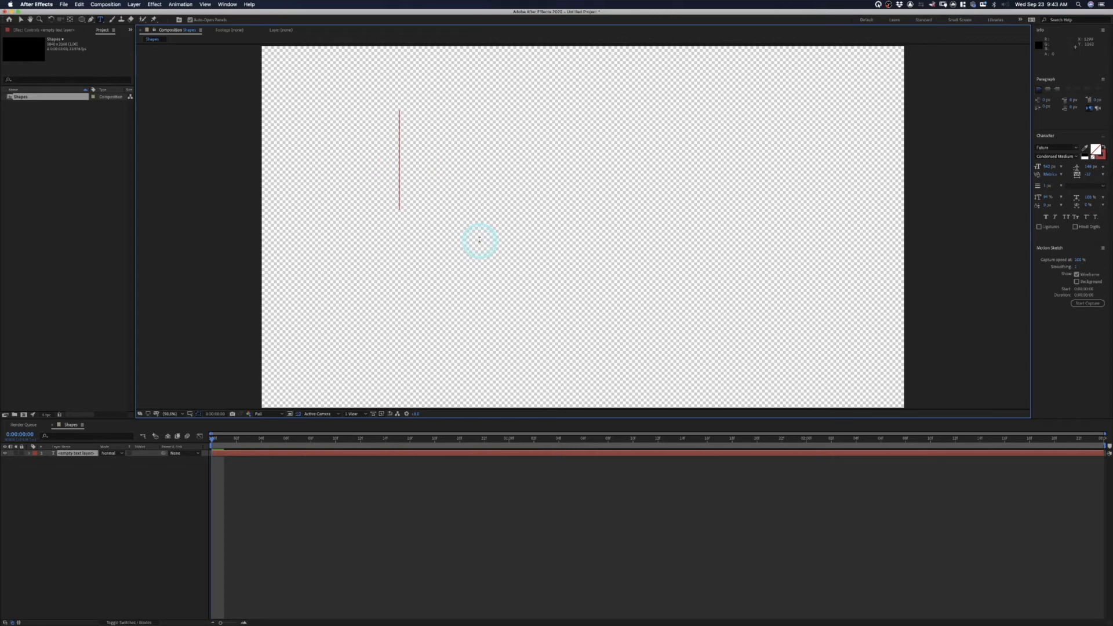
type("S")
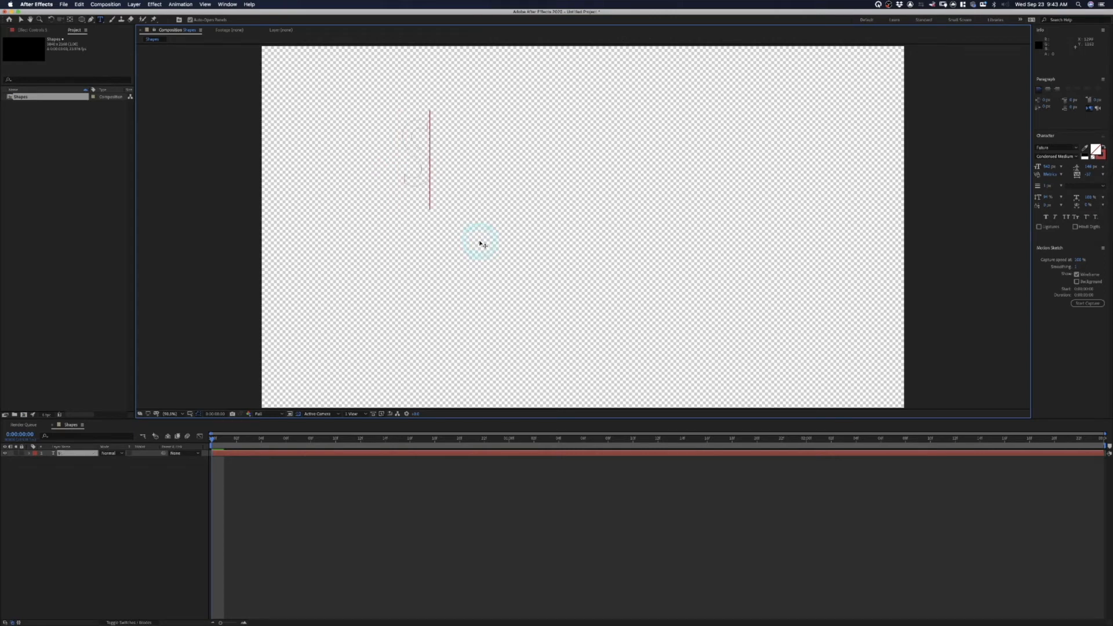
type("HAPES")
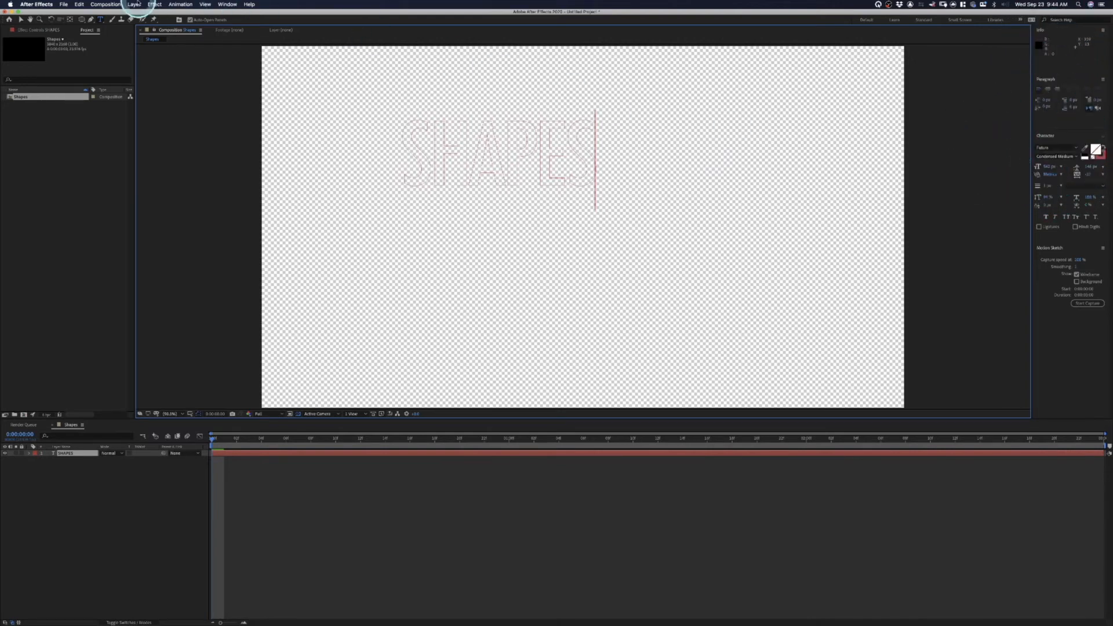
Show the Align panel and centre the SHAPES text layer horizontally in the composition.
left_click(227, 4)
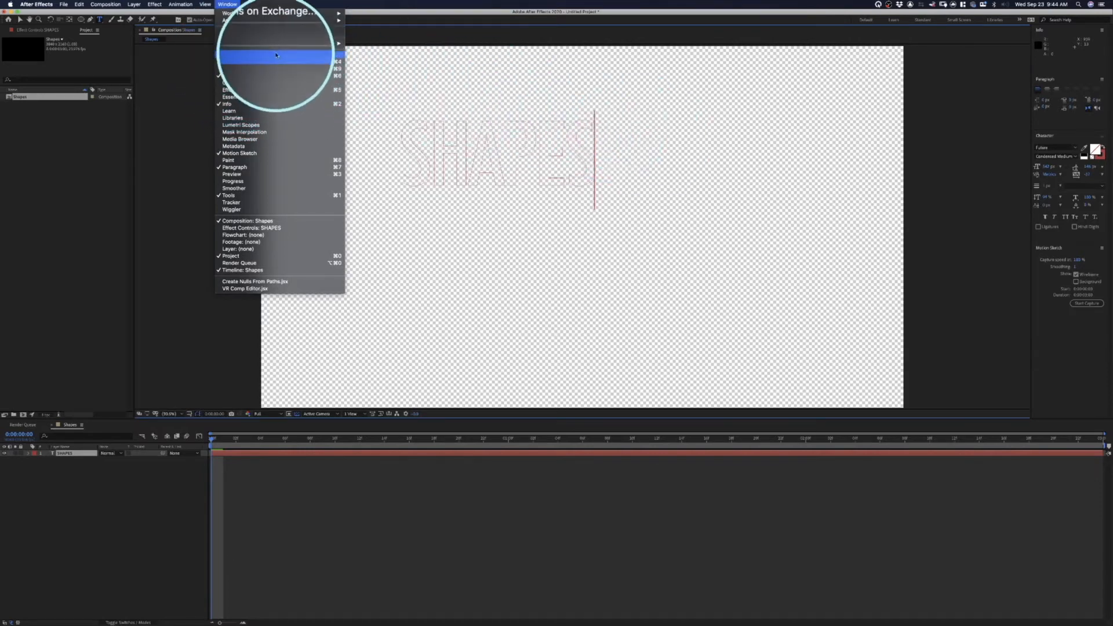
left_click(240, 54)
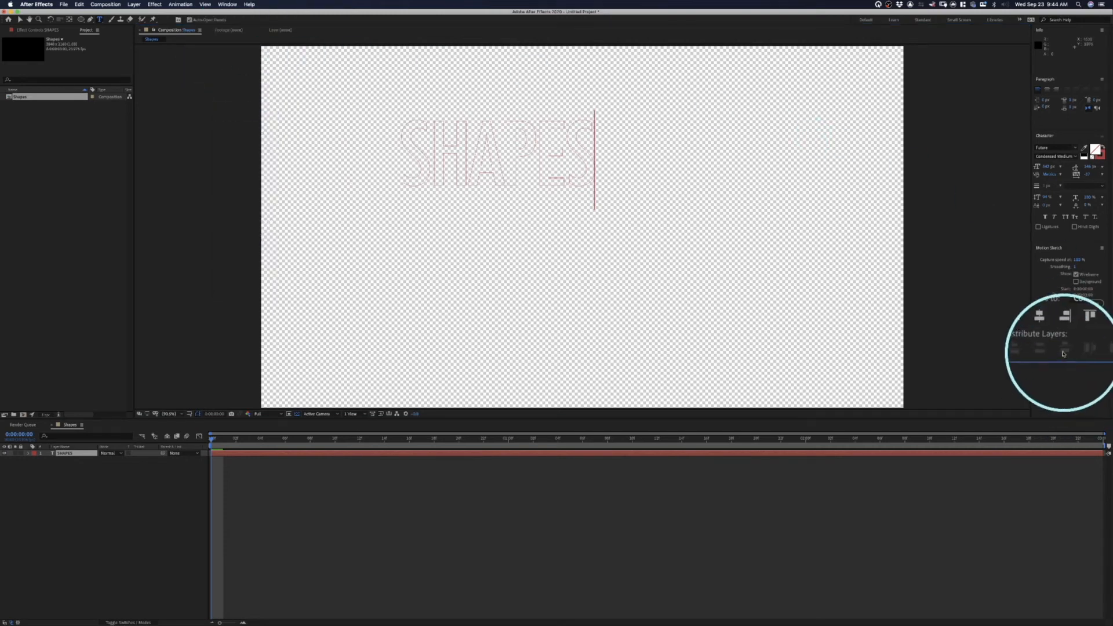
left_click(1052, 335)
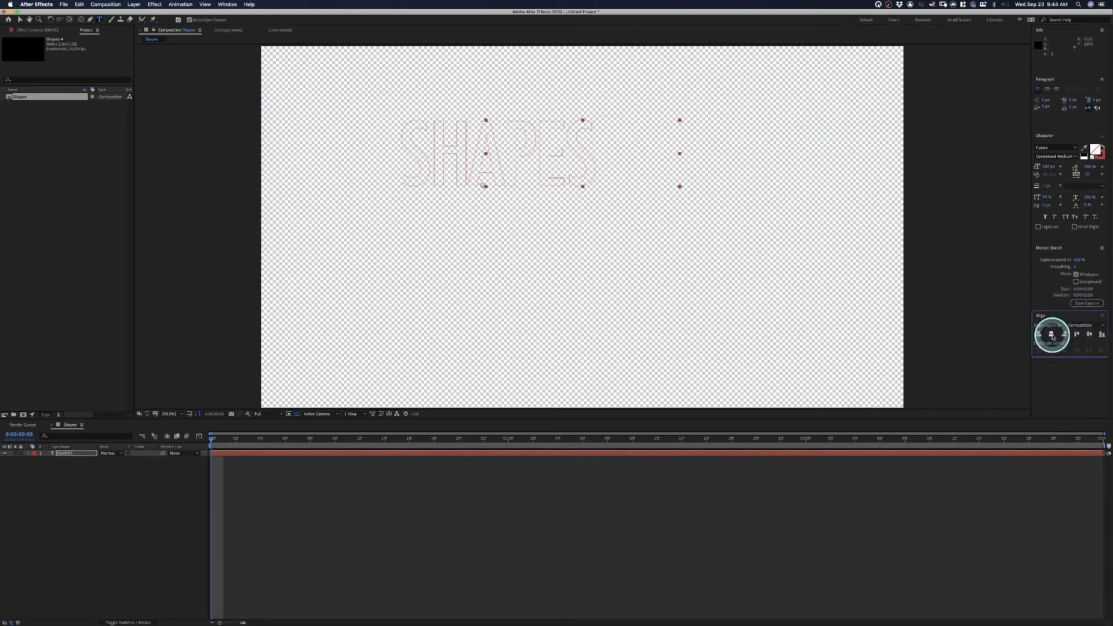
key("Caps_Lock")
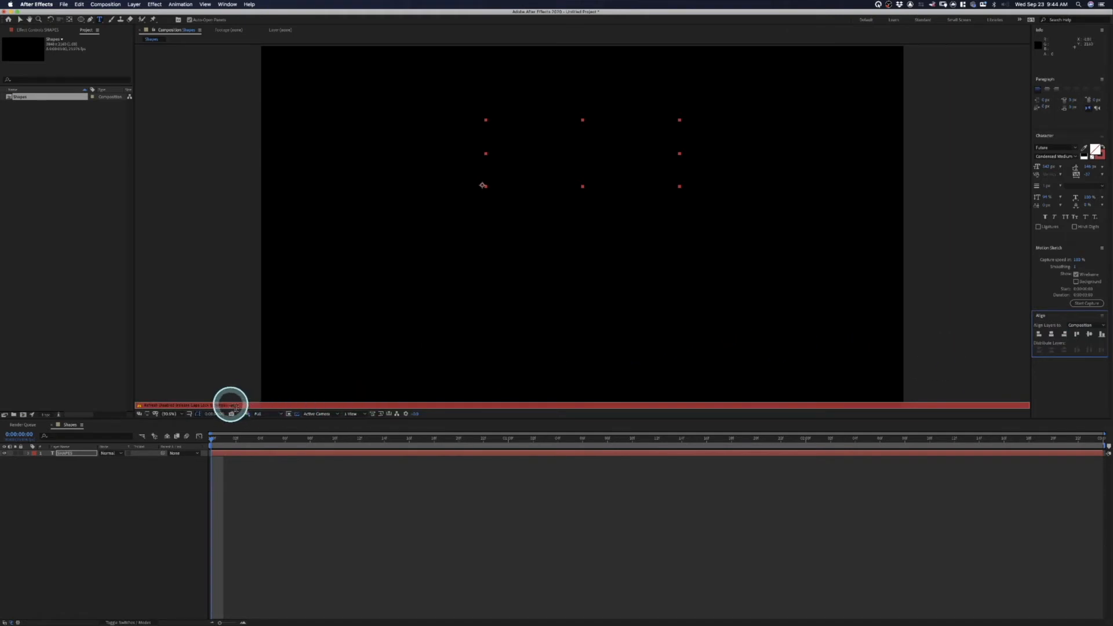
key("Caps_Lock")
Scale up the SHAPES text and reposition it so it fills most of the lower part of the canvas.
key("v")
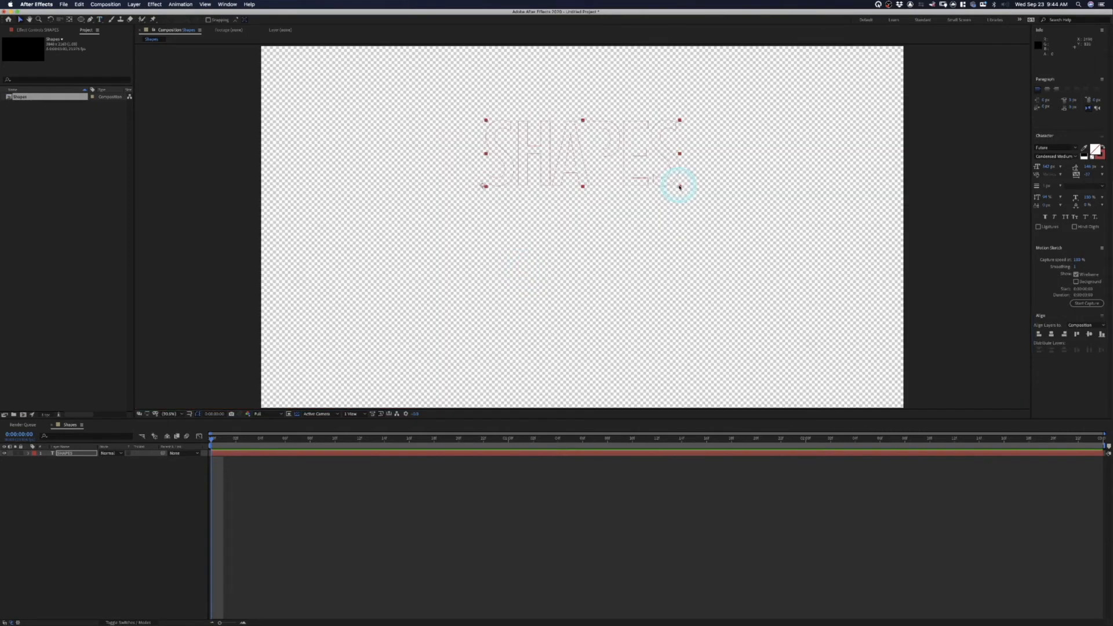
left_click_drag(680, 186, 939, 220)
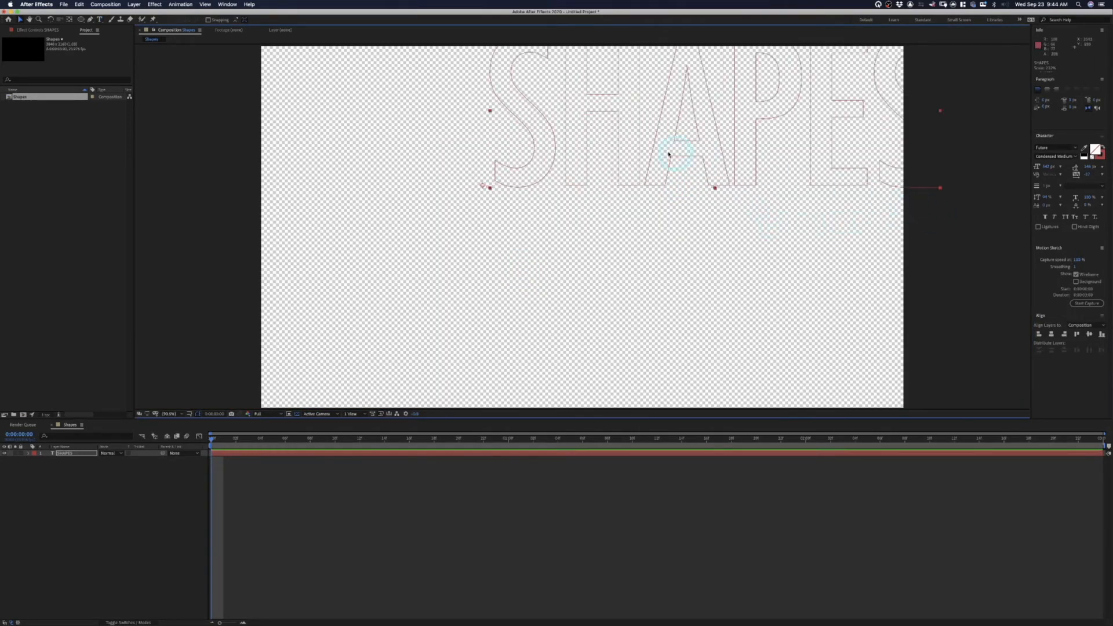
left_click_drag(484, 185, 355, 284)
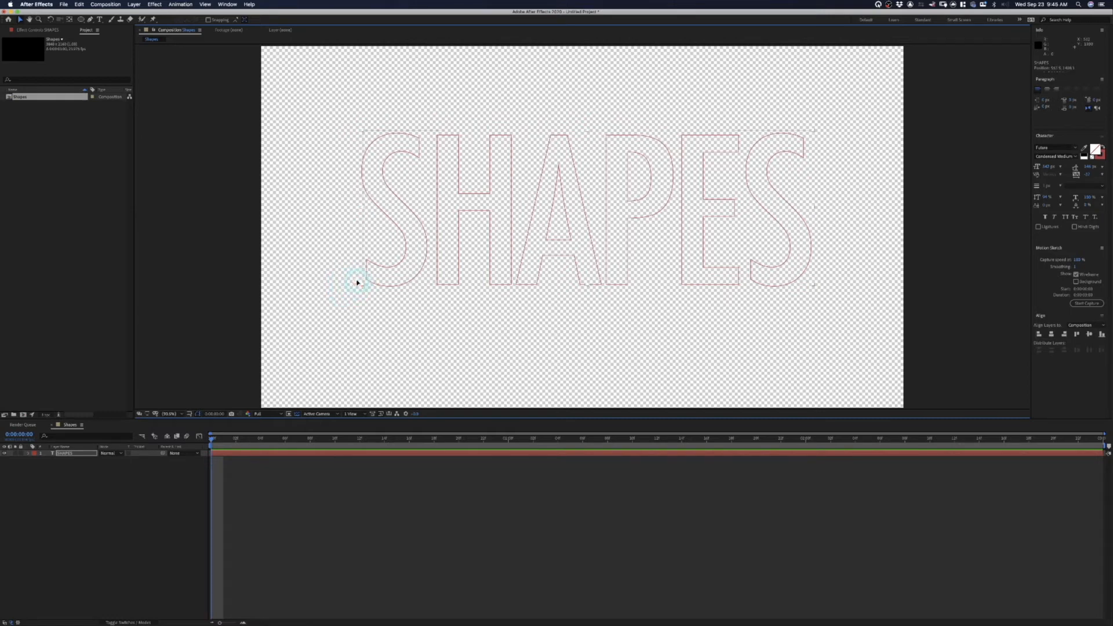
key("Caps_Lock")
left_click_drag(357, 282, 292, 378)
key("Caps_Lock")
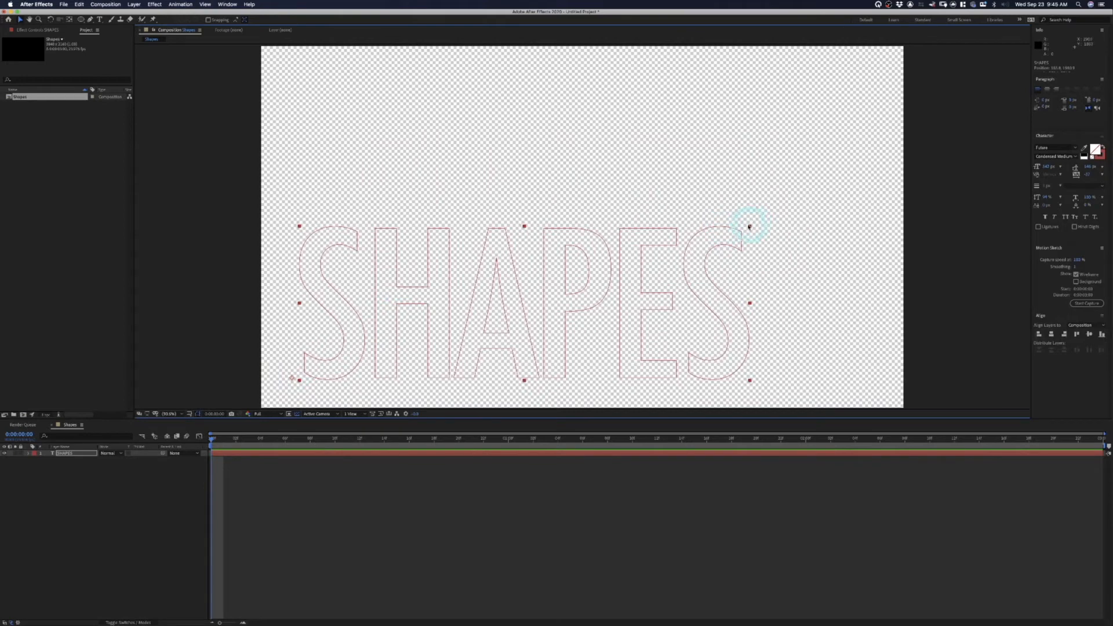
left_click_drag(749, 226, 762, 212)
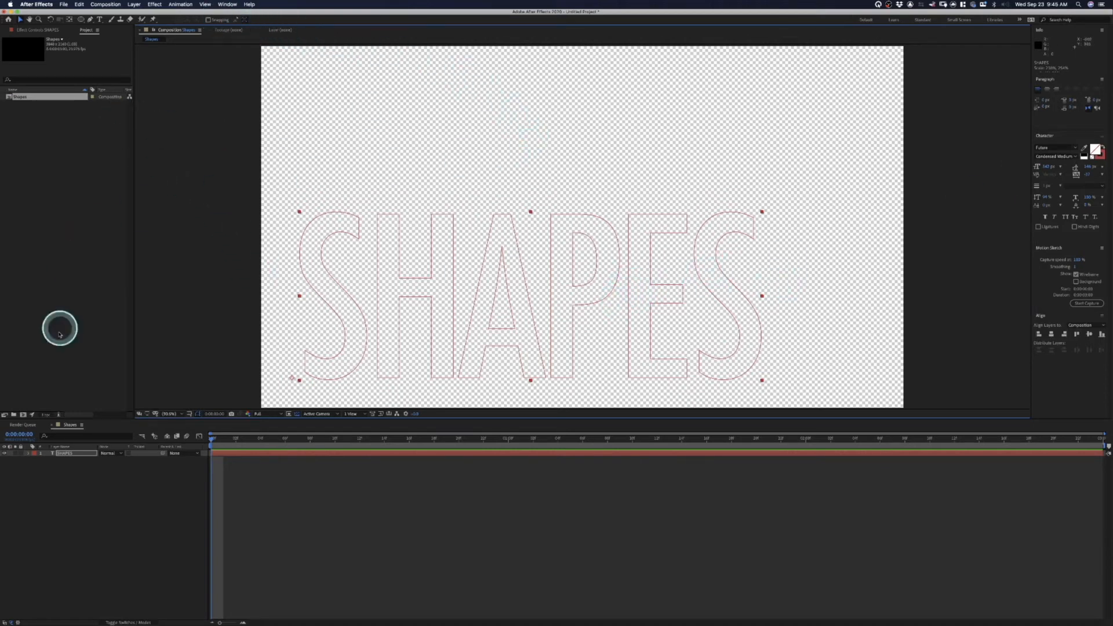
Expand the SHAPES layer's Text properties and view the available Animate options.
left_click(28, 452)
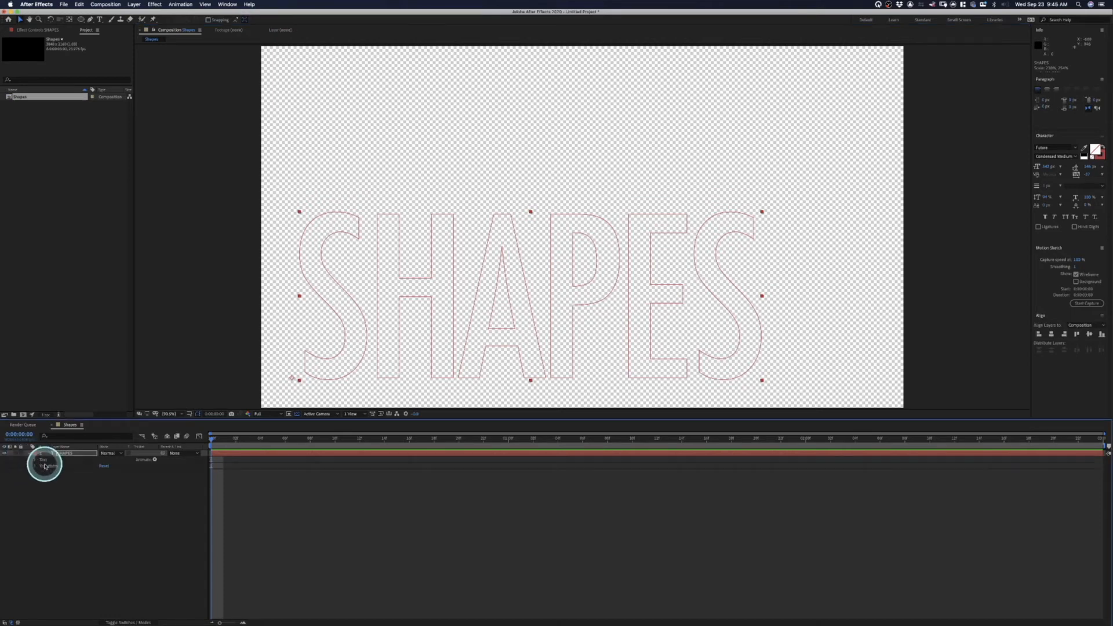
left_click(35, 460)
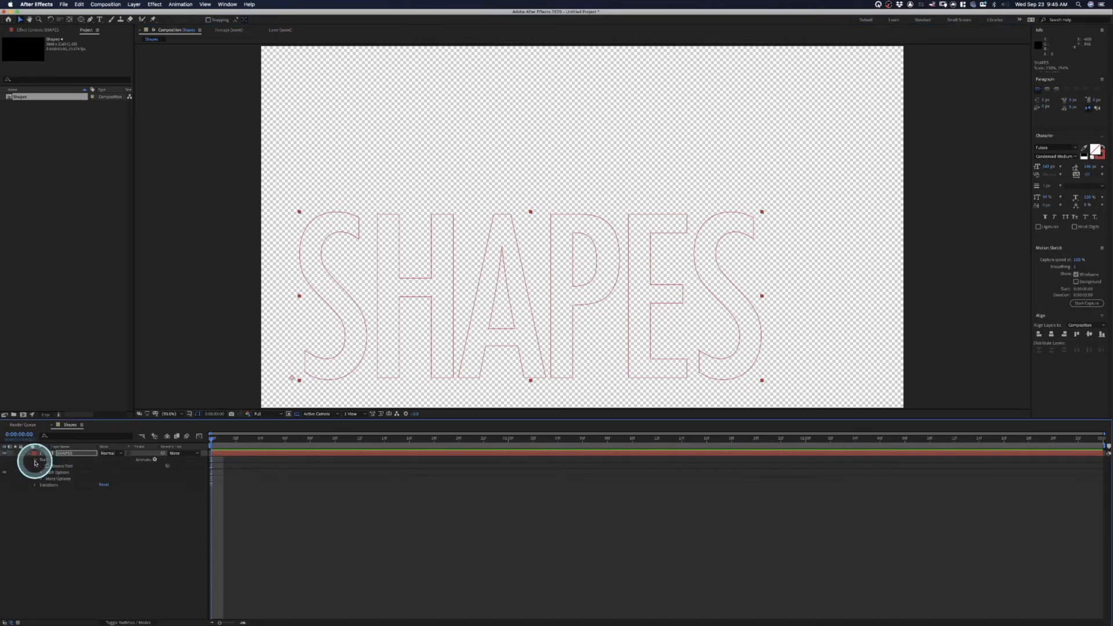
left_click(155, 460)
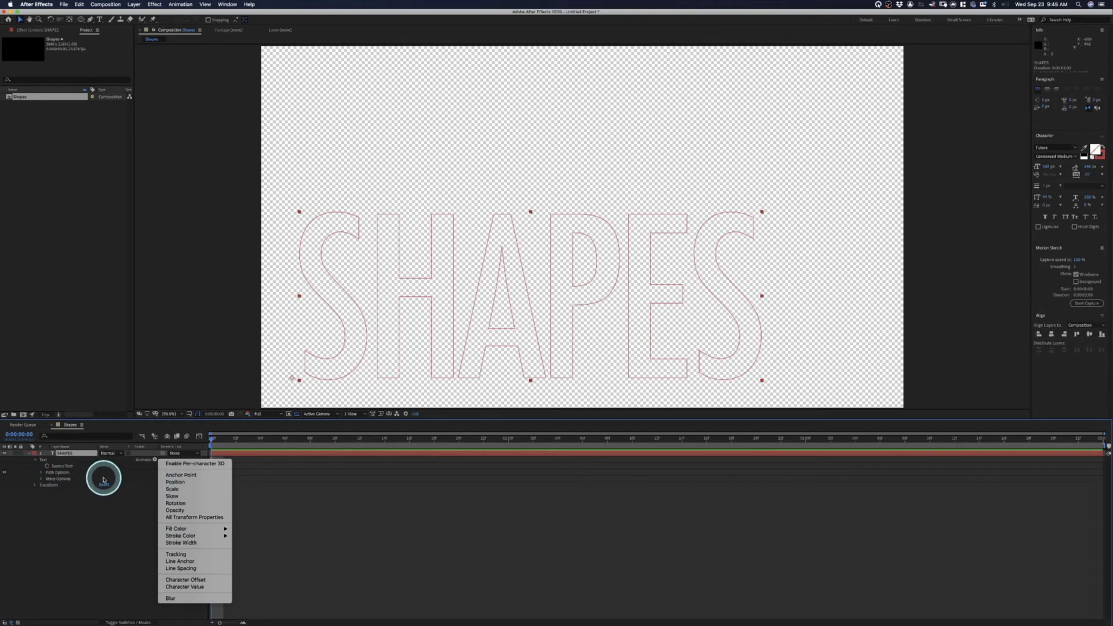
left_click(72, 460)
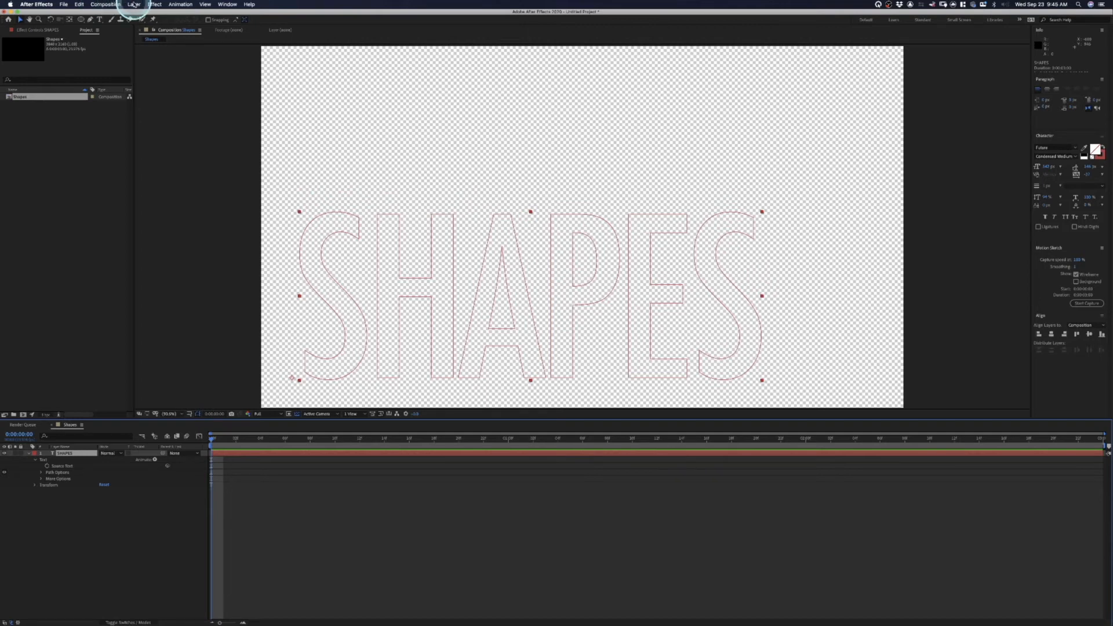
Convert the SHAPES text layer into outlines with Create Shapes from Text.
left_click(134, 5)
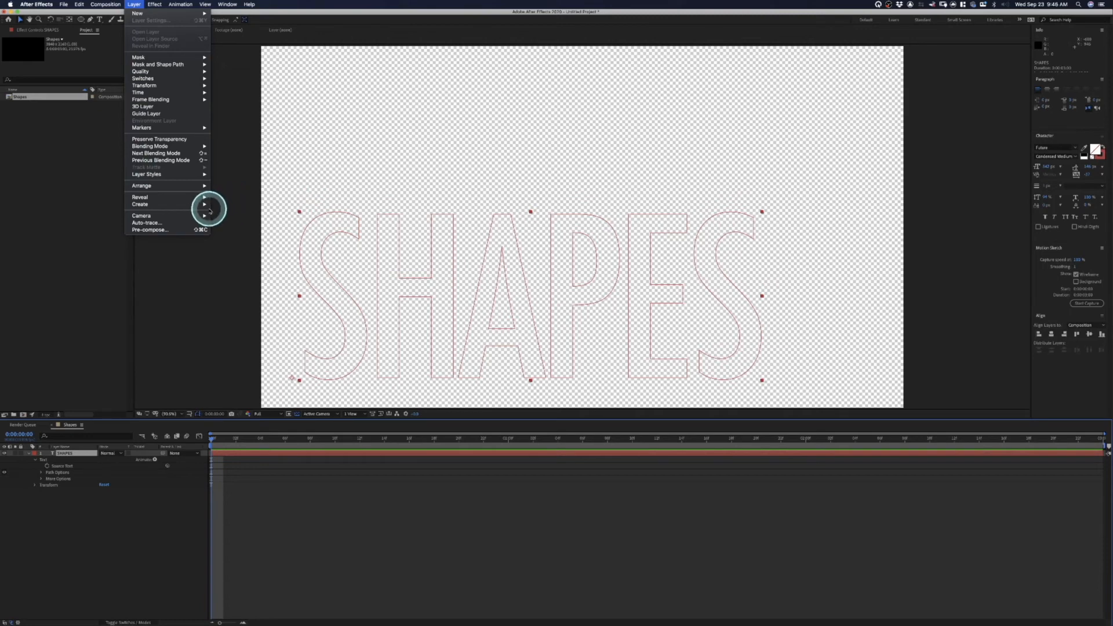
mouse_move(204, 206)
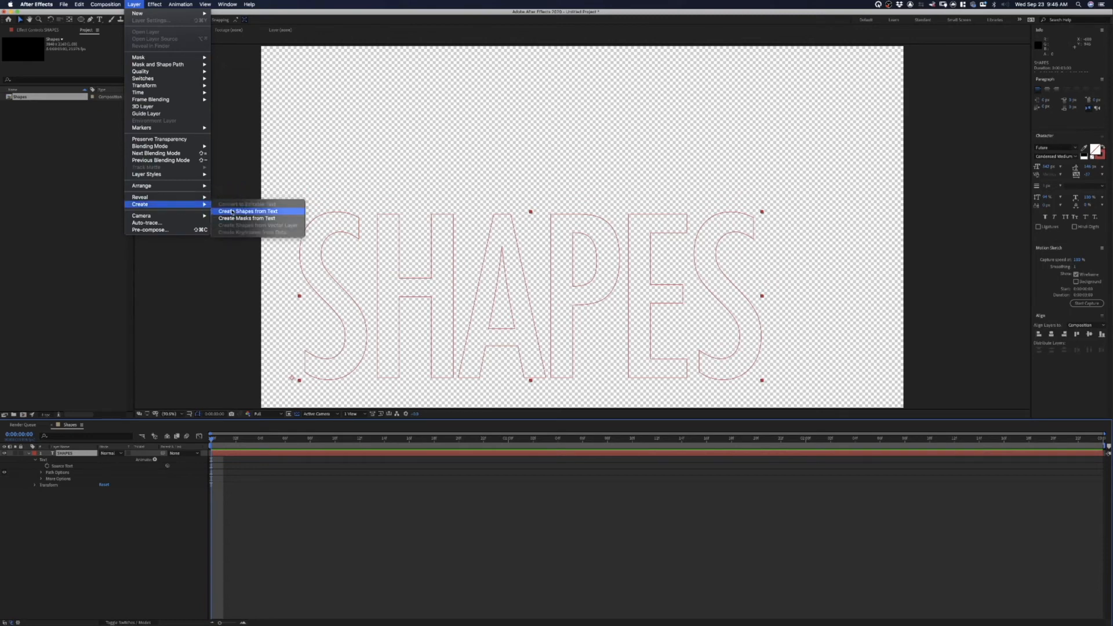
left_click(232, 211)
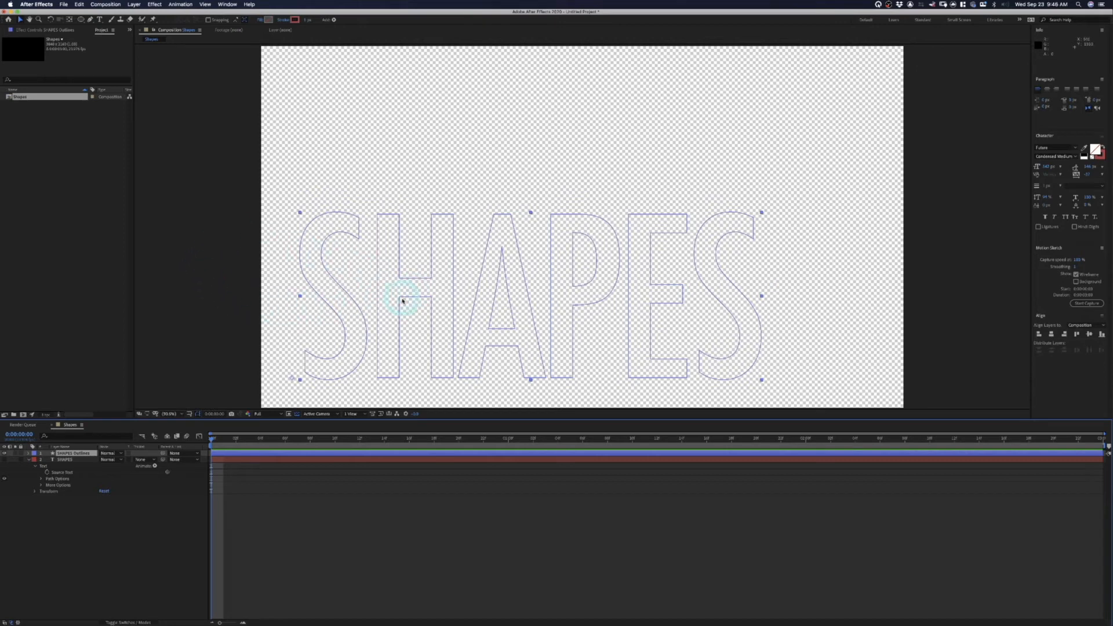
Replace the wording of the original hidden SHAPES text layer with Sharps and deselect the layer.
left_click(99, 21)
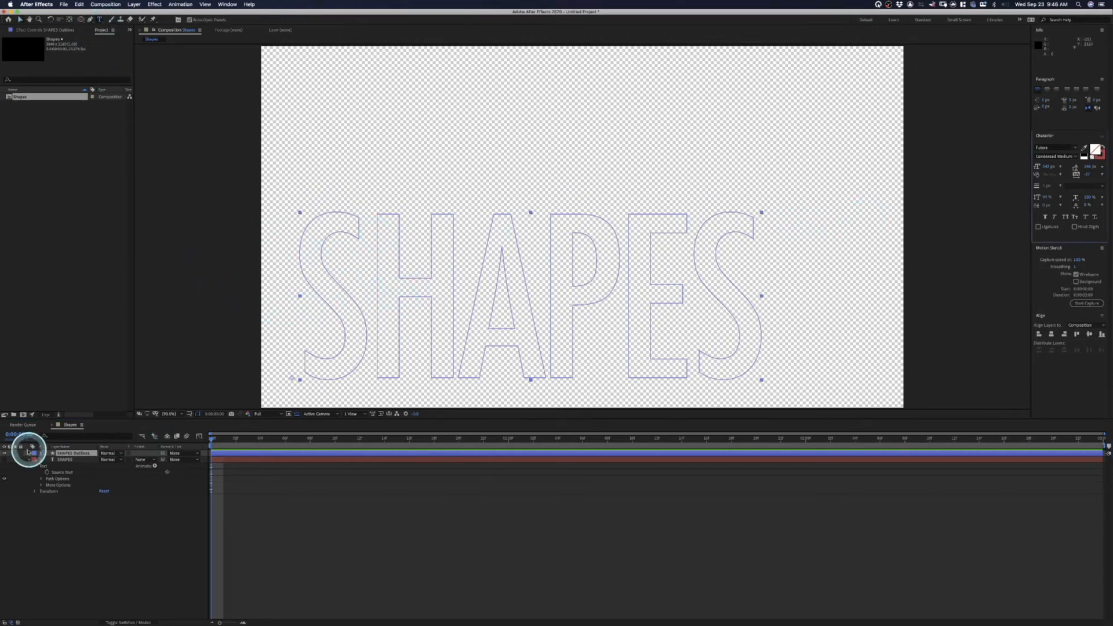
left_click(52, 460)
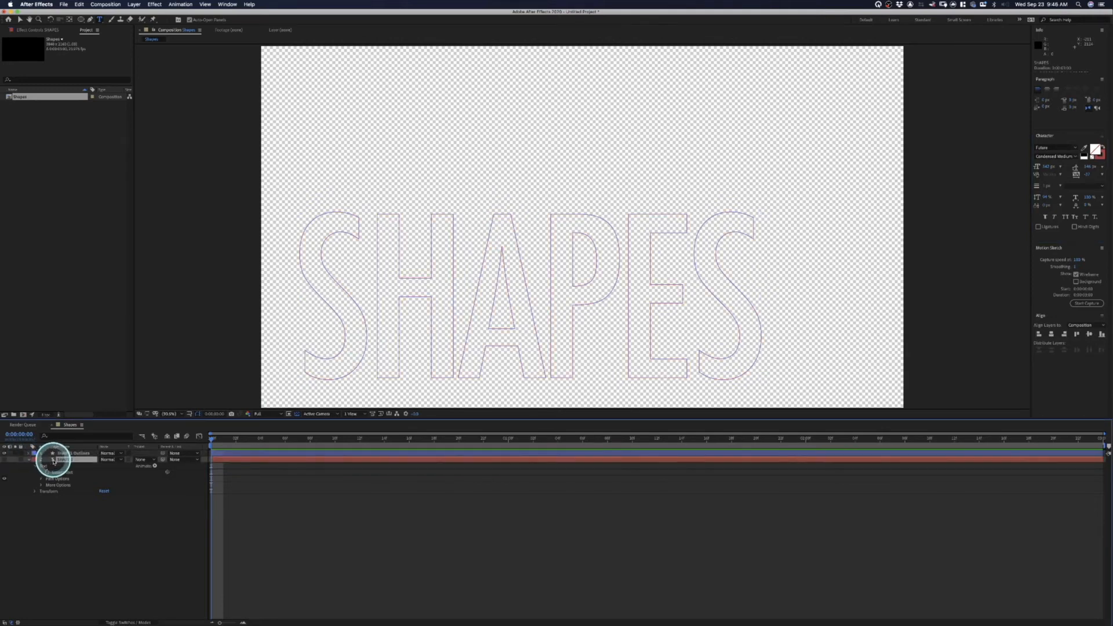
double_click(55, 461)
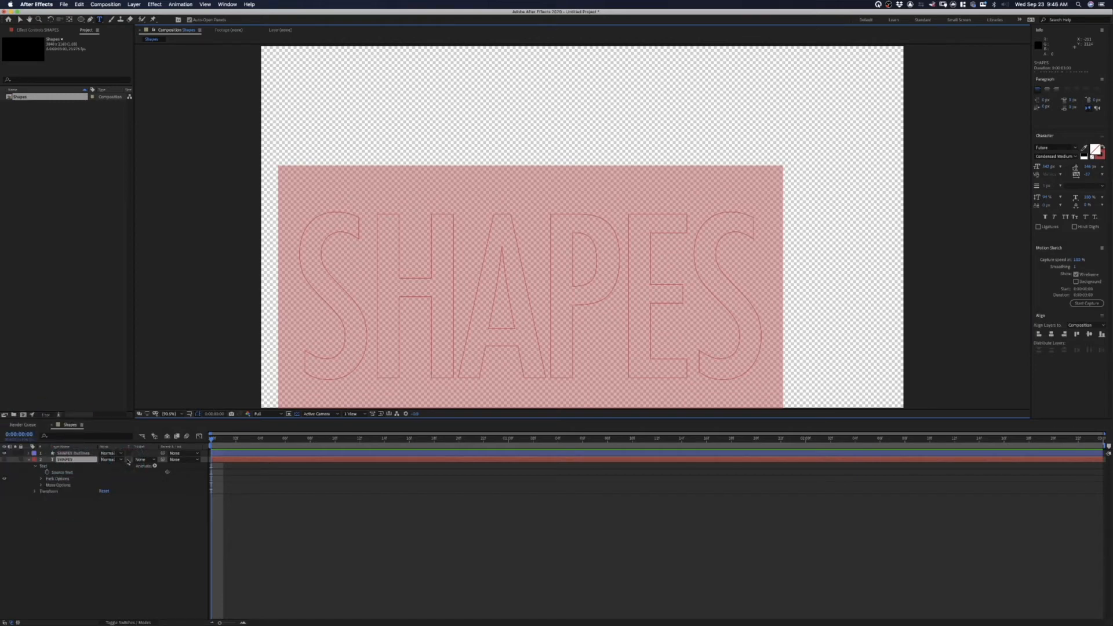
type("Shap")
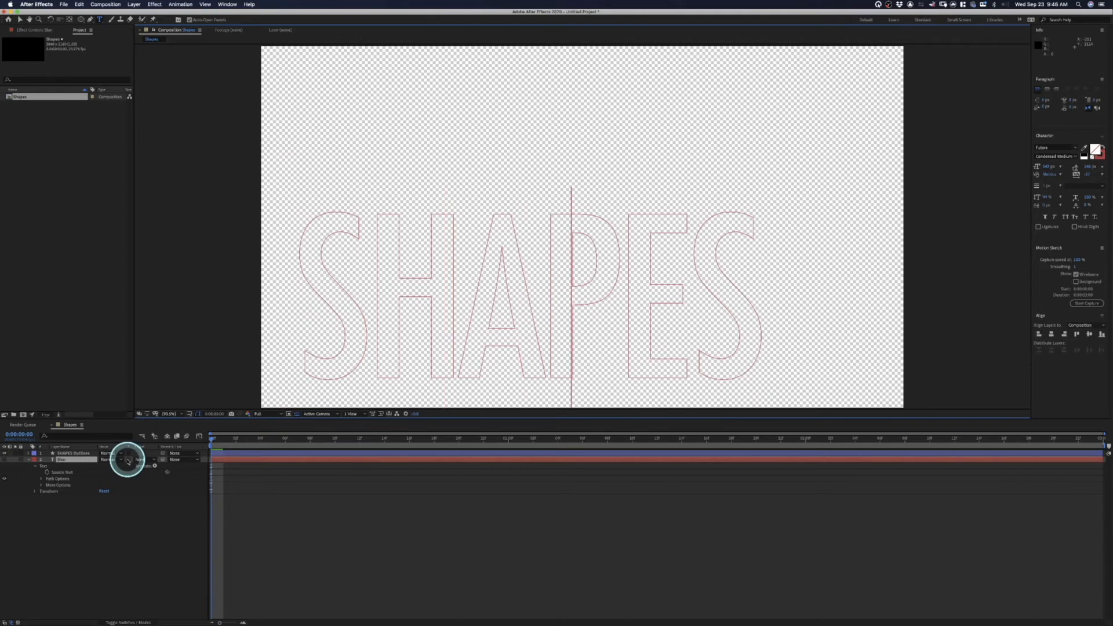
type("es")
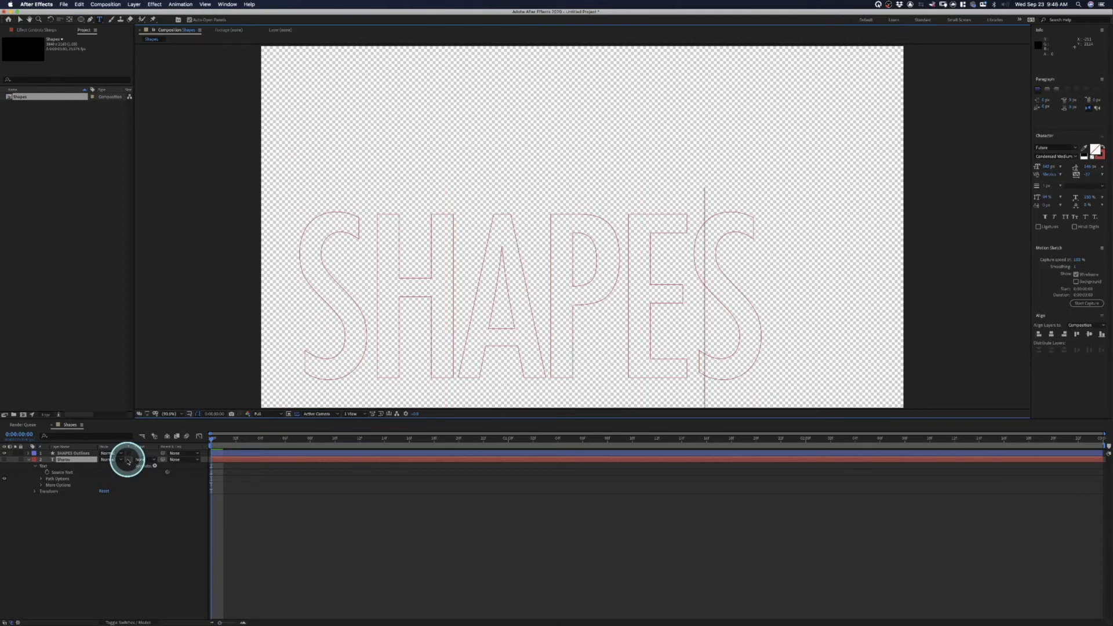
left_click(73, 452)
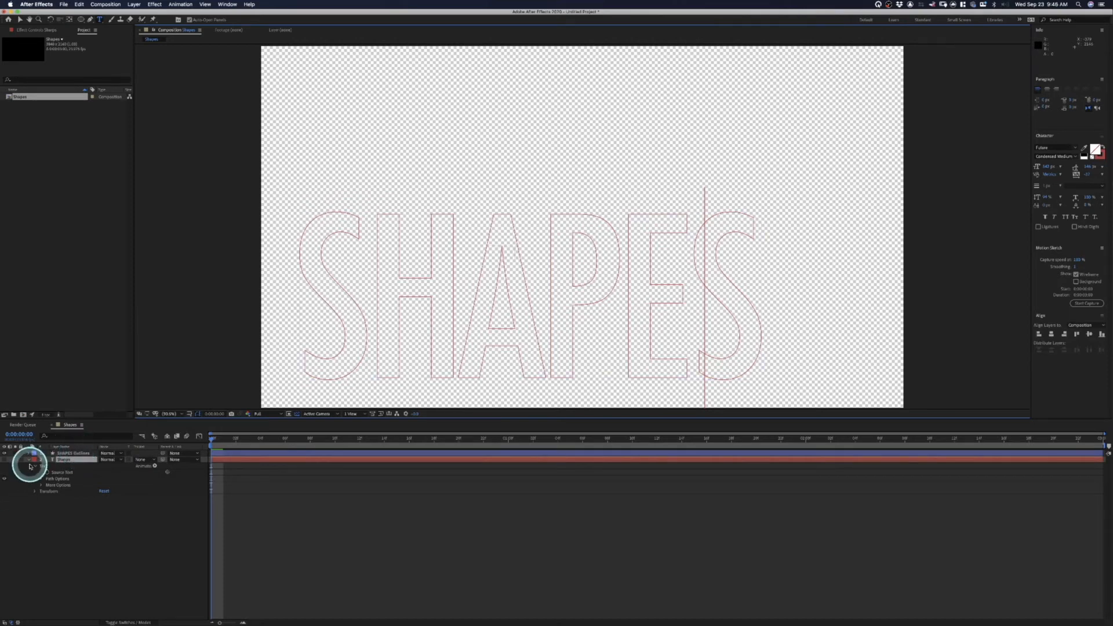
left_click(74, 509)
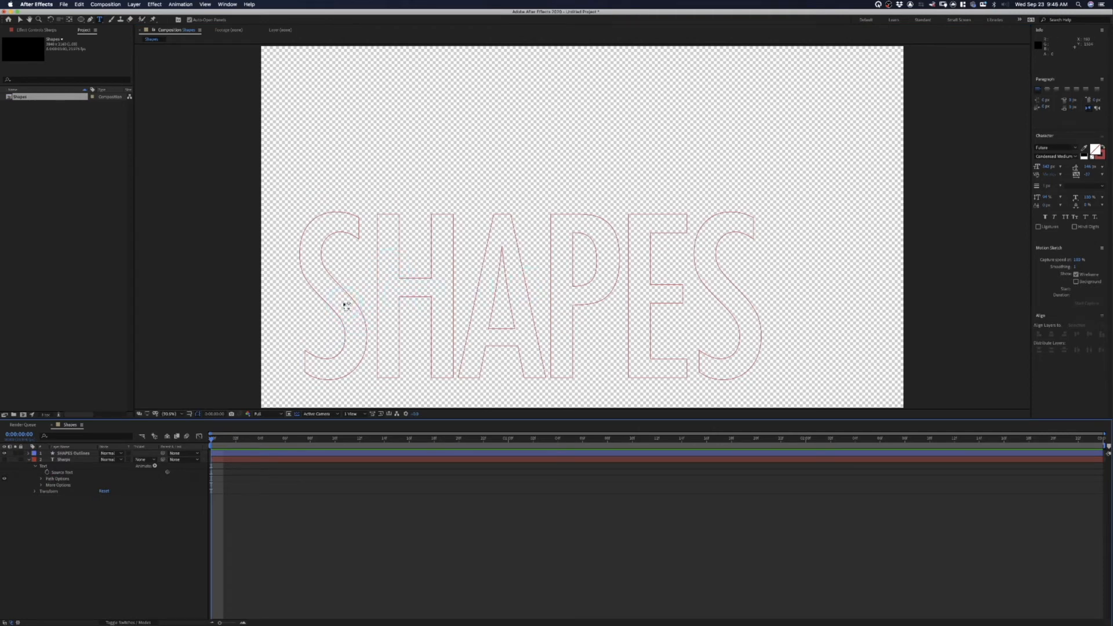
Compare the Sharps text layer with the SHAPES outlines layer by switching their visibility on and off.
left_click(4, 459)
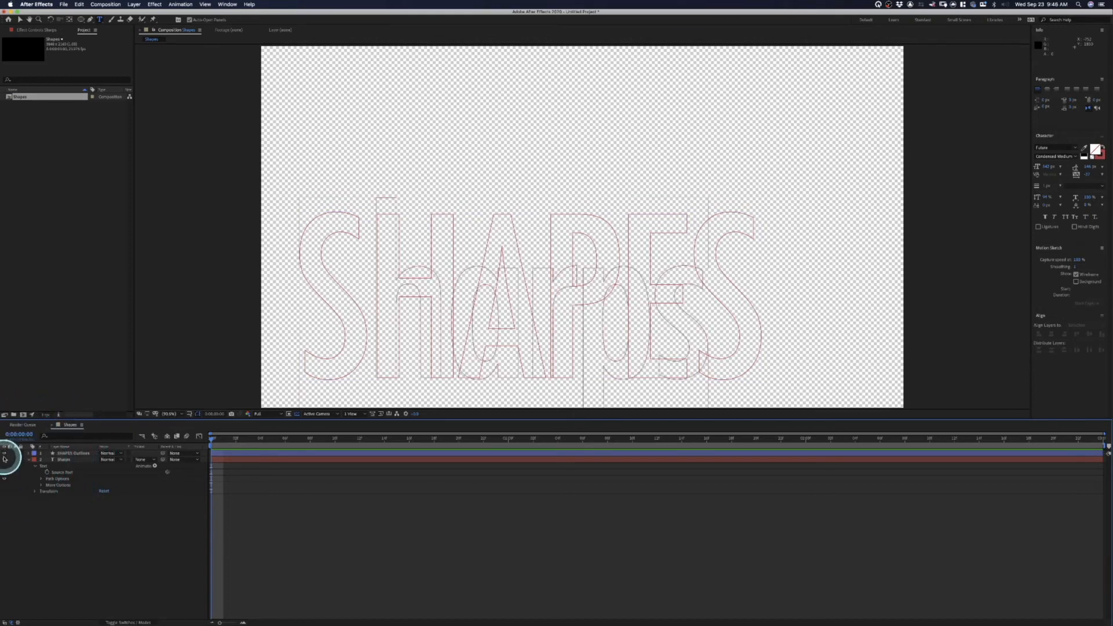
left_click(4, 453)
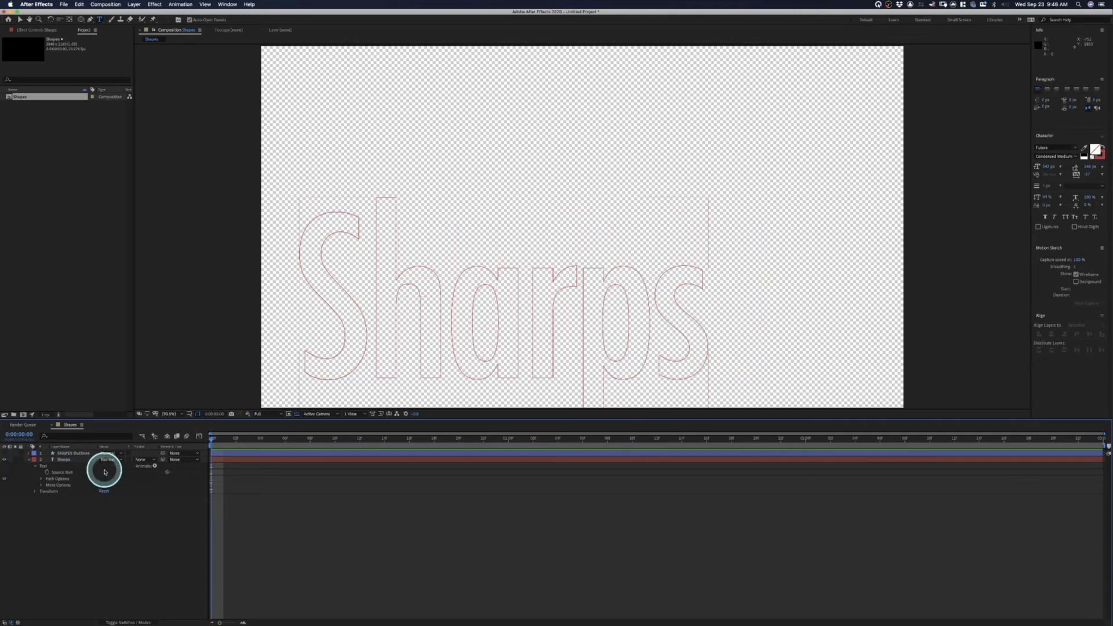
left_click(4, 453)
left_click(4, 459)
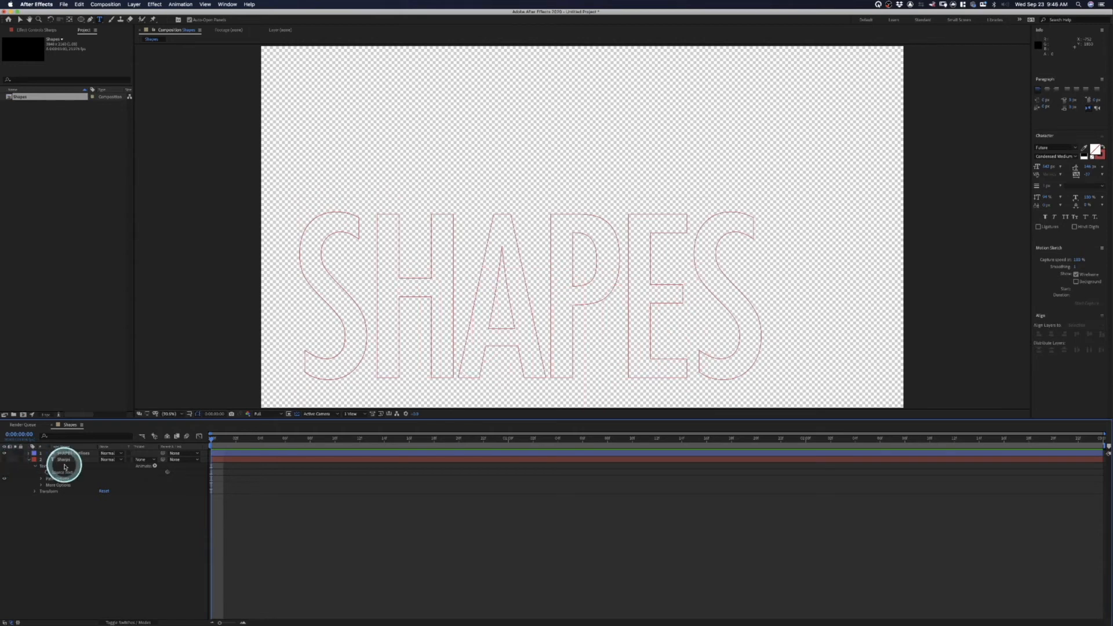
Expand the Contents of the SHAPES outlines layer and examine its individual letter groups and their blending options.
left_click(65, 459)
left_click(77, 453)
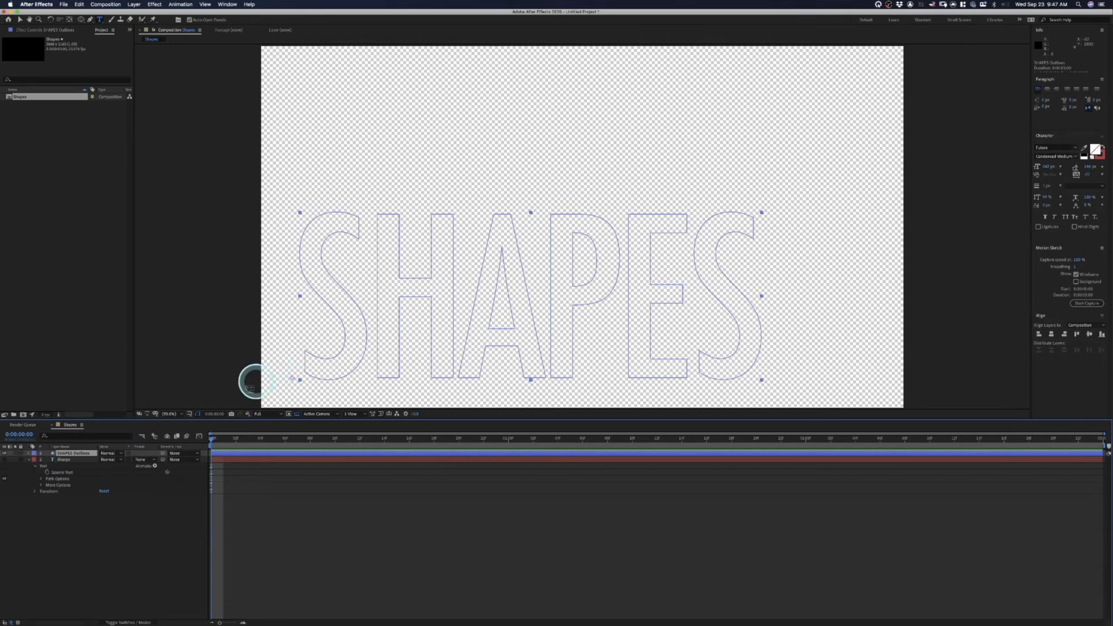
double_click(53, 454)
left_click(341, 259)
left_click(27, 456)
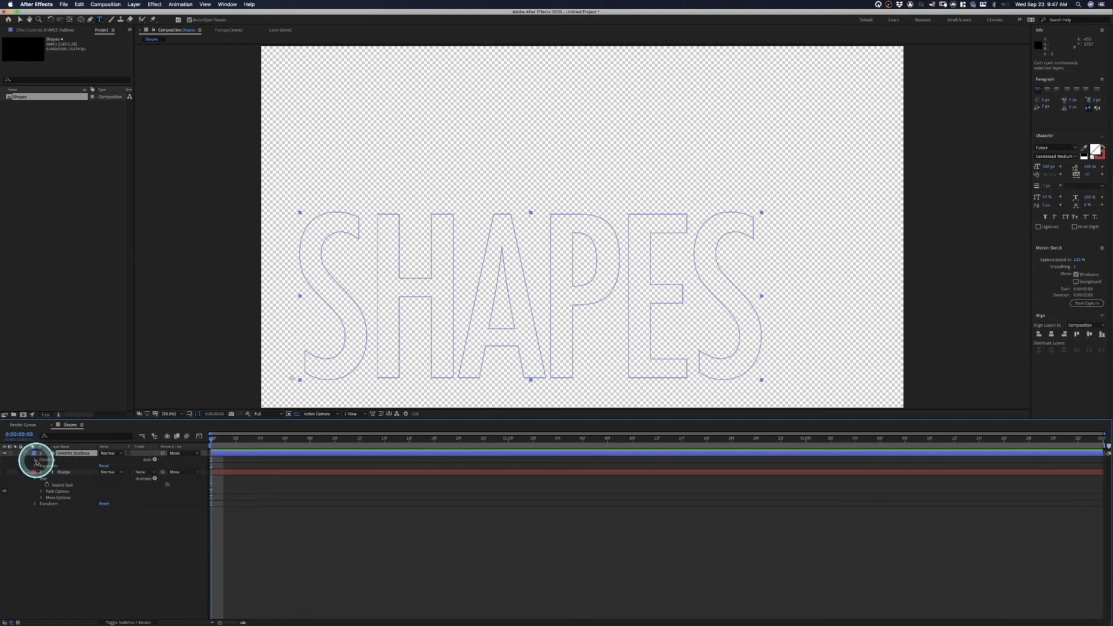
left_click(36, 461)
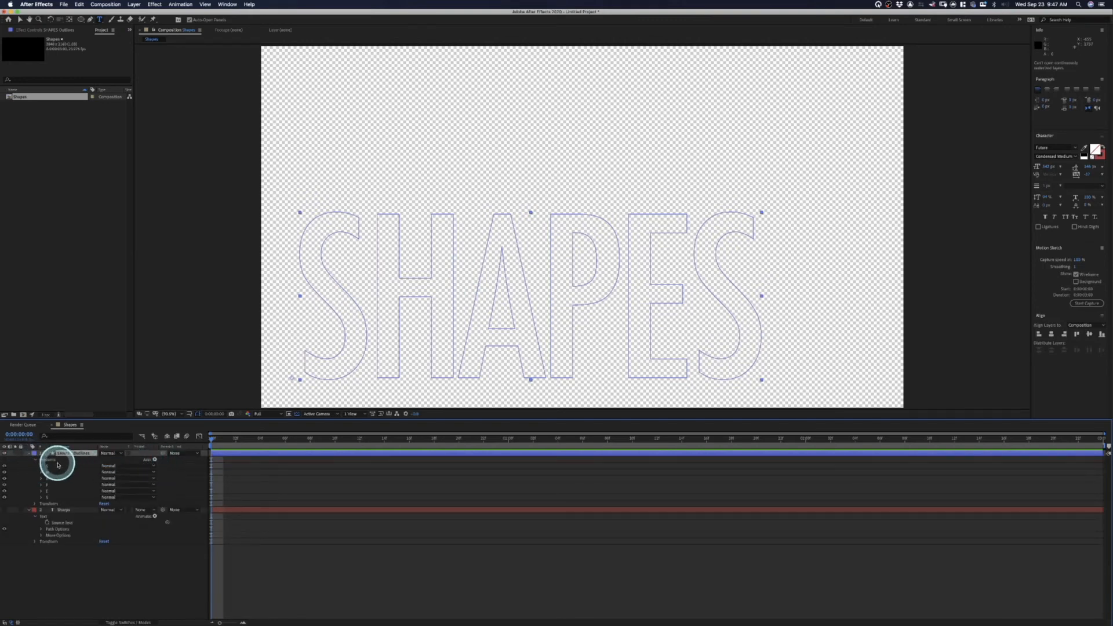
left_click(150, 467)
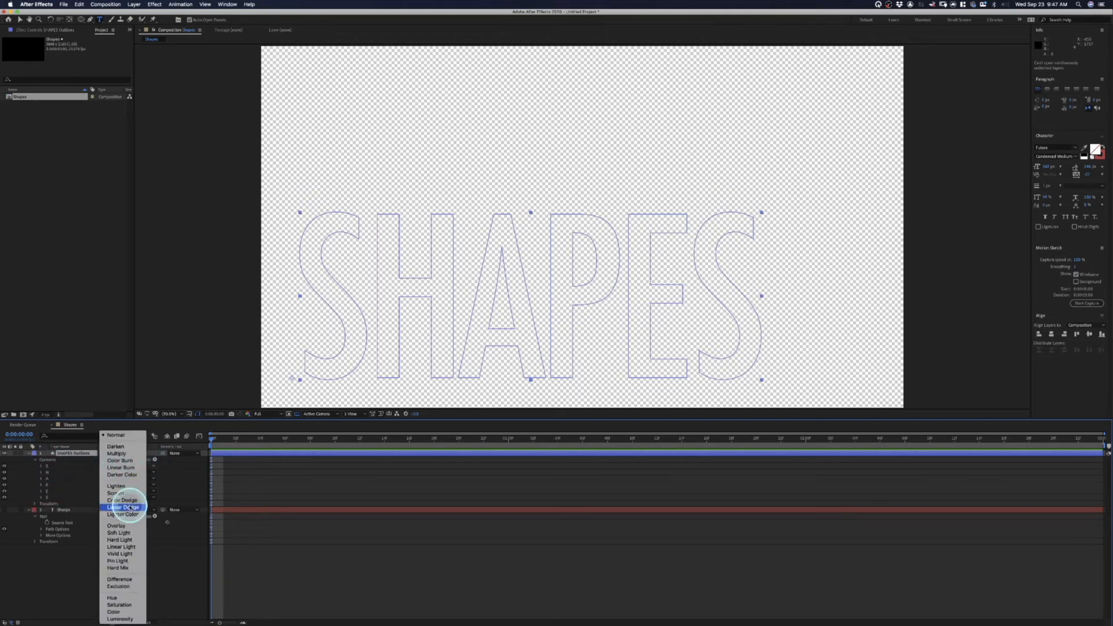
left_click(58, 573)
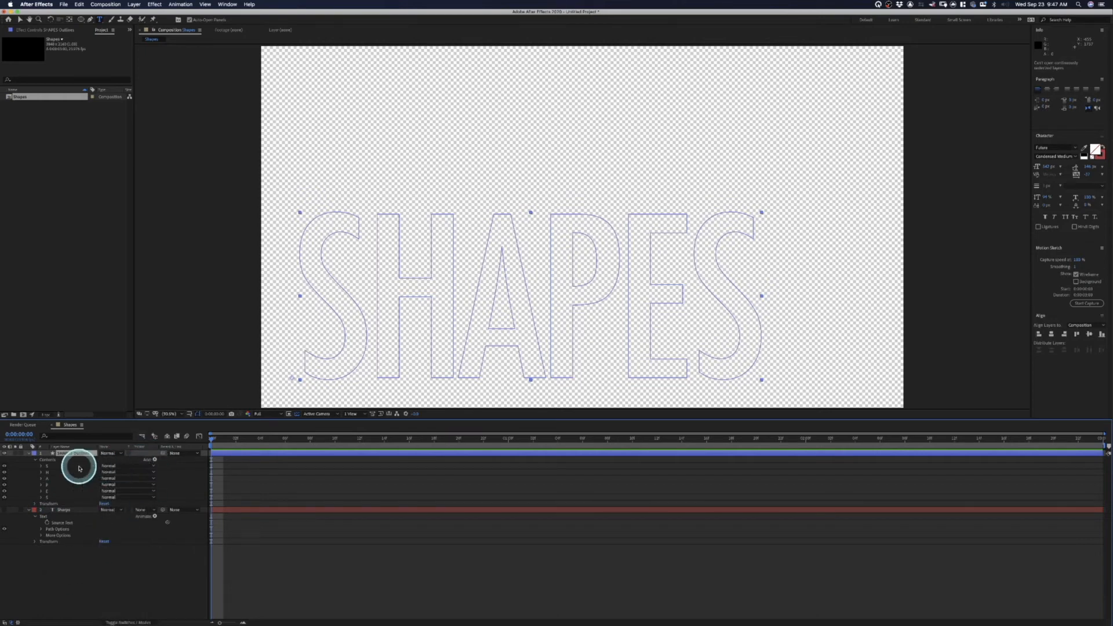
left_click(50, 465)
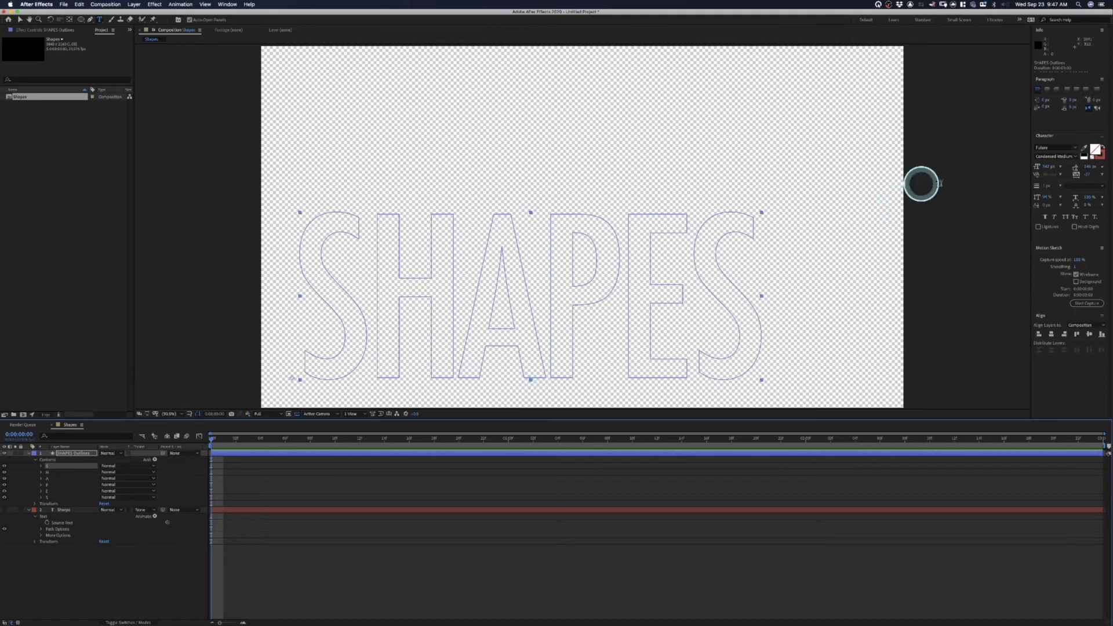
Add a Stroke to the overall Contents of the SHAPES outlines layer.
left_click(60, 455)
left_click(44, 460)
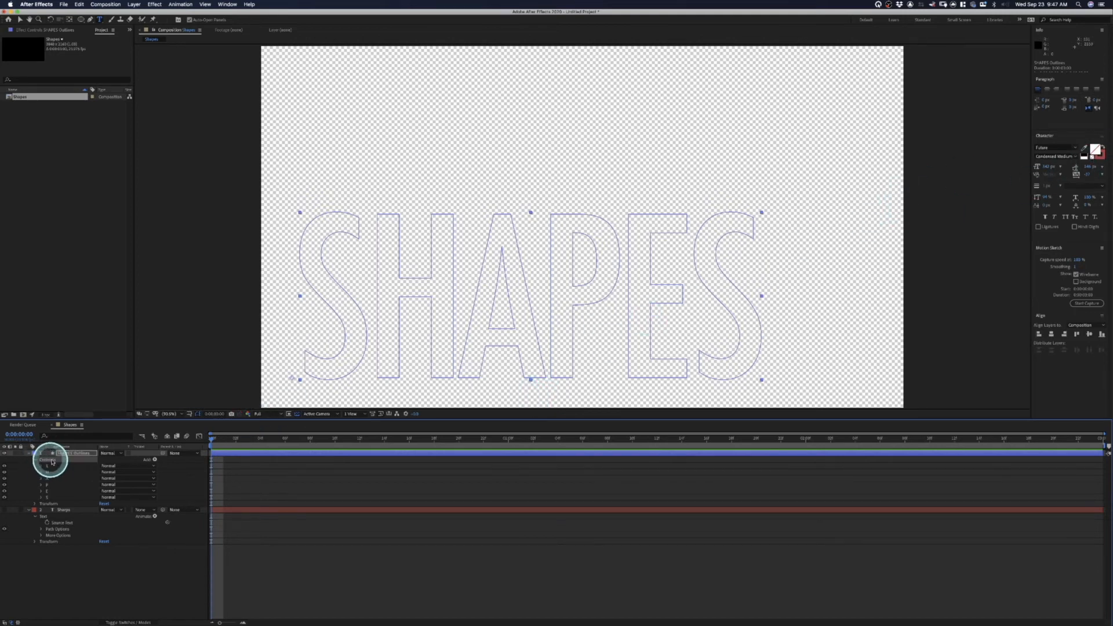
left_click(154, 459)
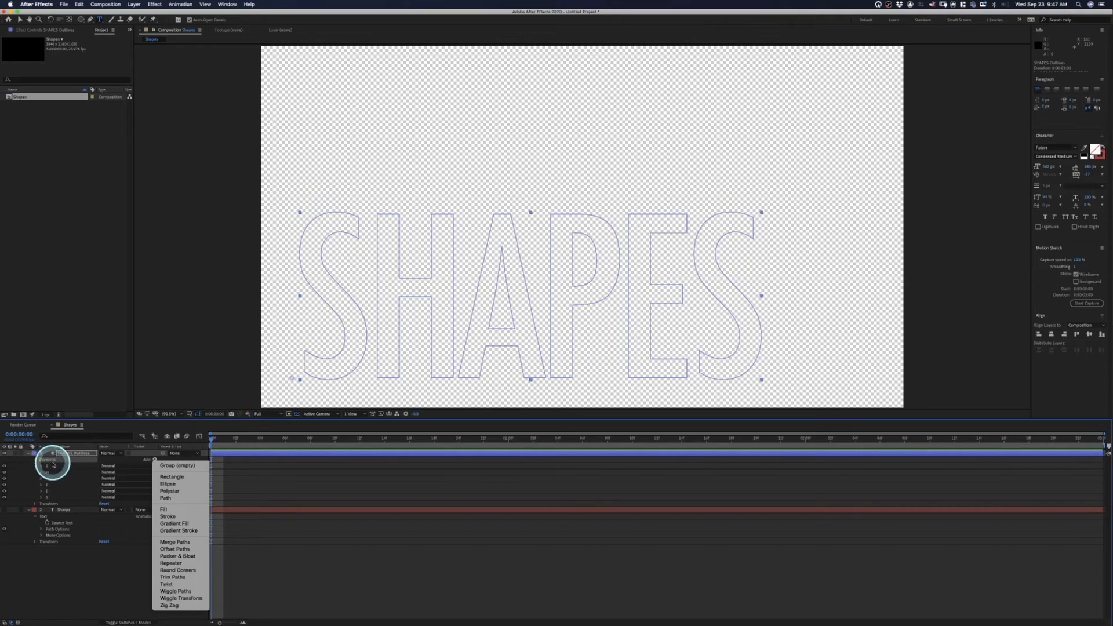
left_click(167, 516)
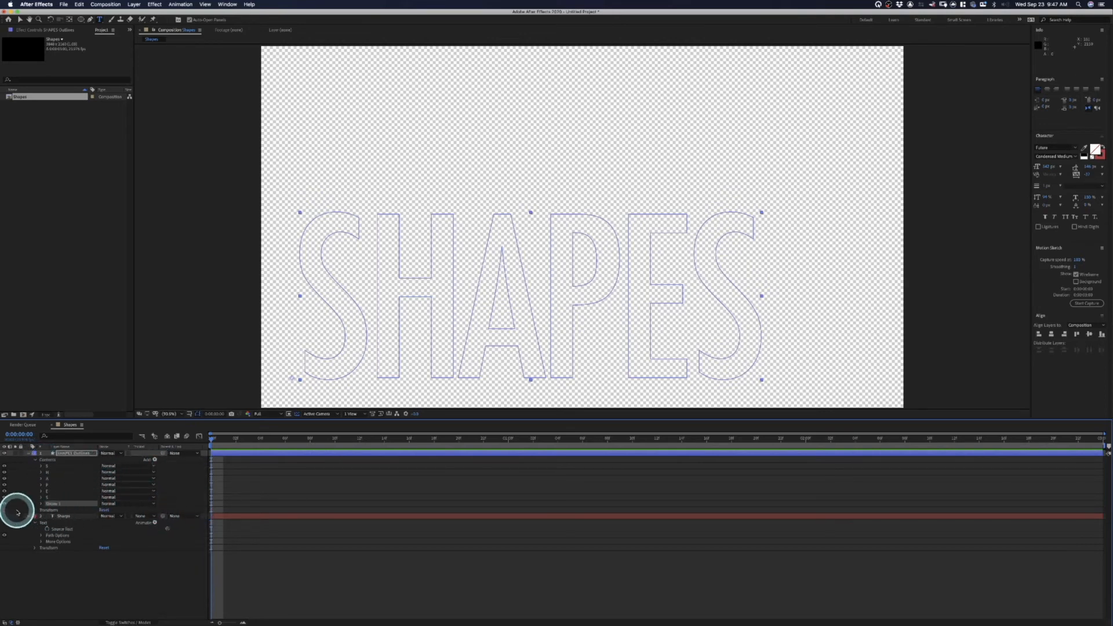
Color the stroke on the SHAPES outlines layer red and adjust its stroke width to a thin outline.
left_click(41, 503)
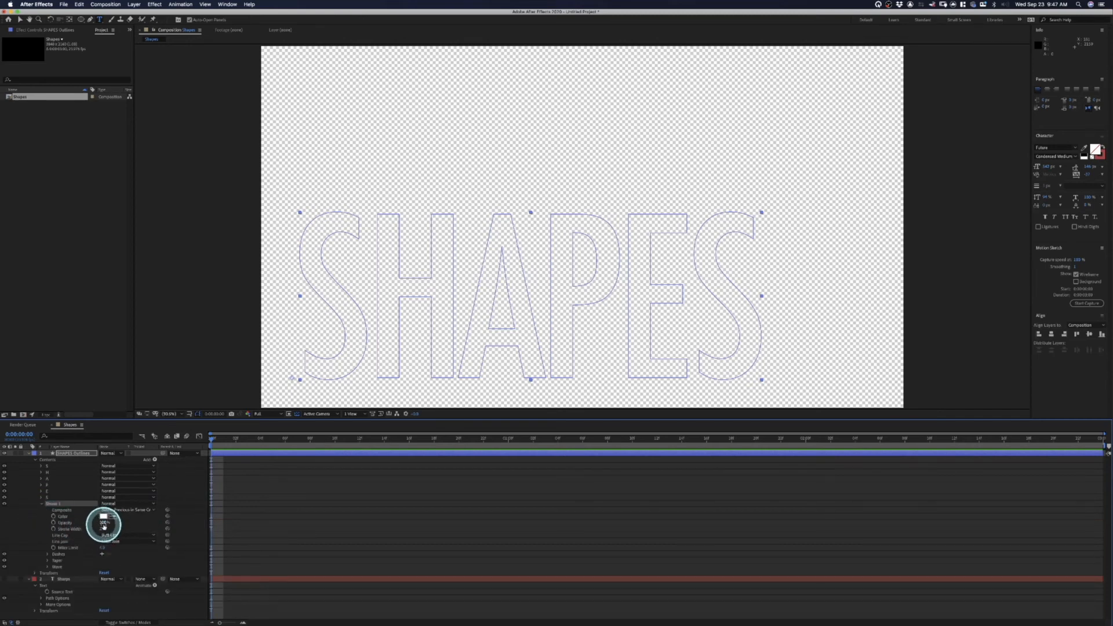
left_click_drag(102, 530, 110, 530)
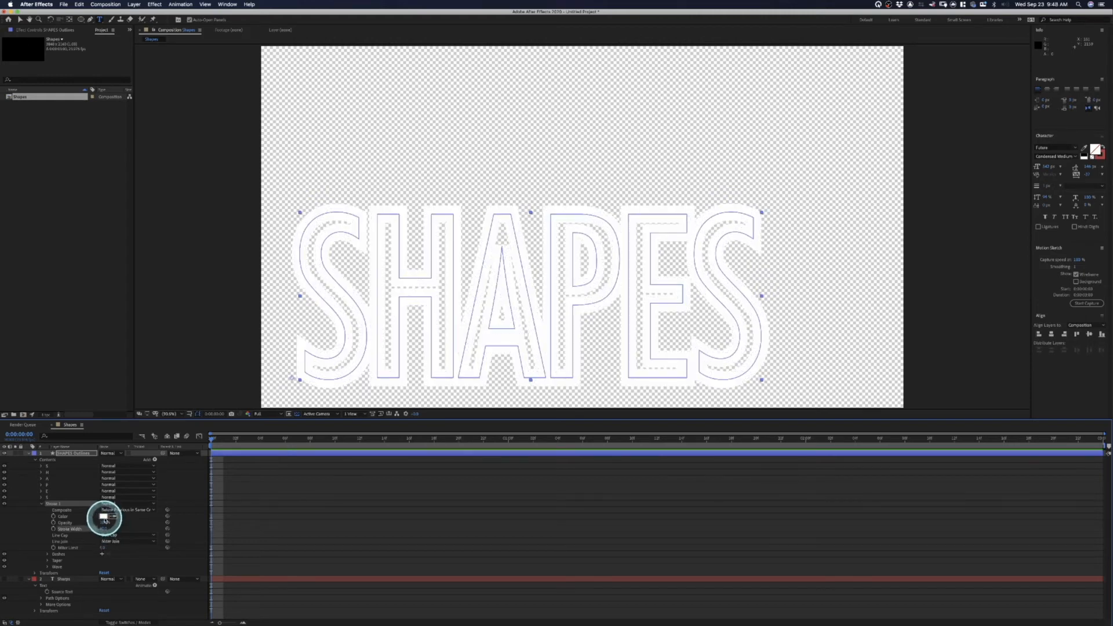
left_click(103, 516)
left_click(640, 349)
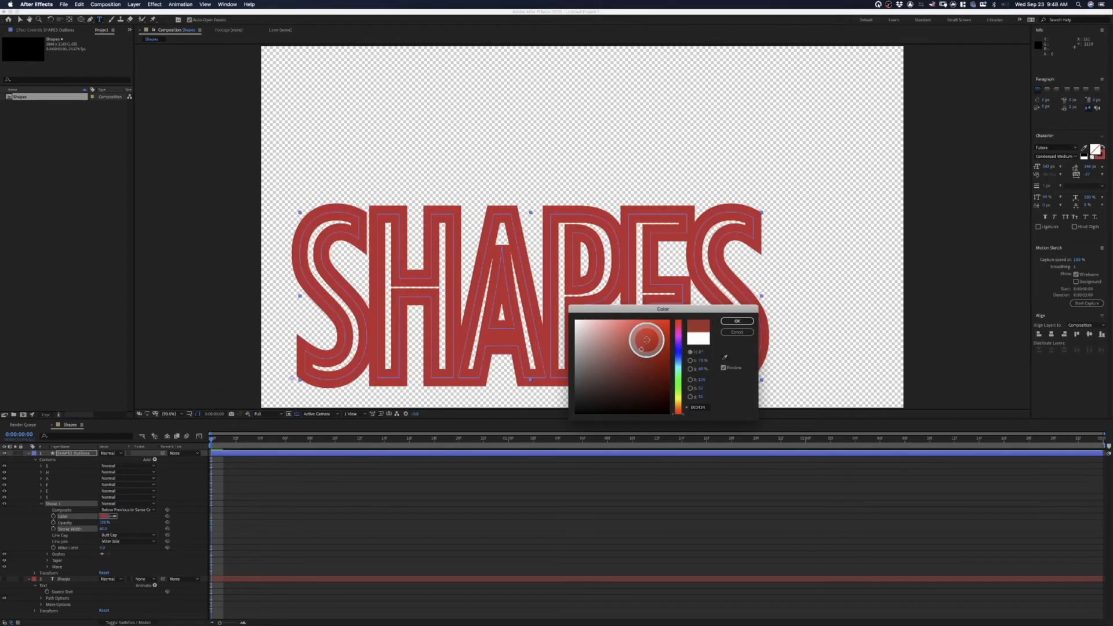
left_click(739, 321)
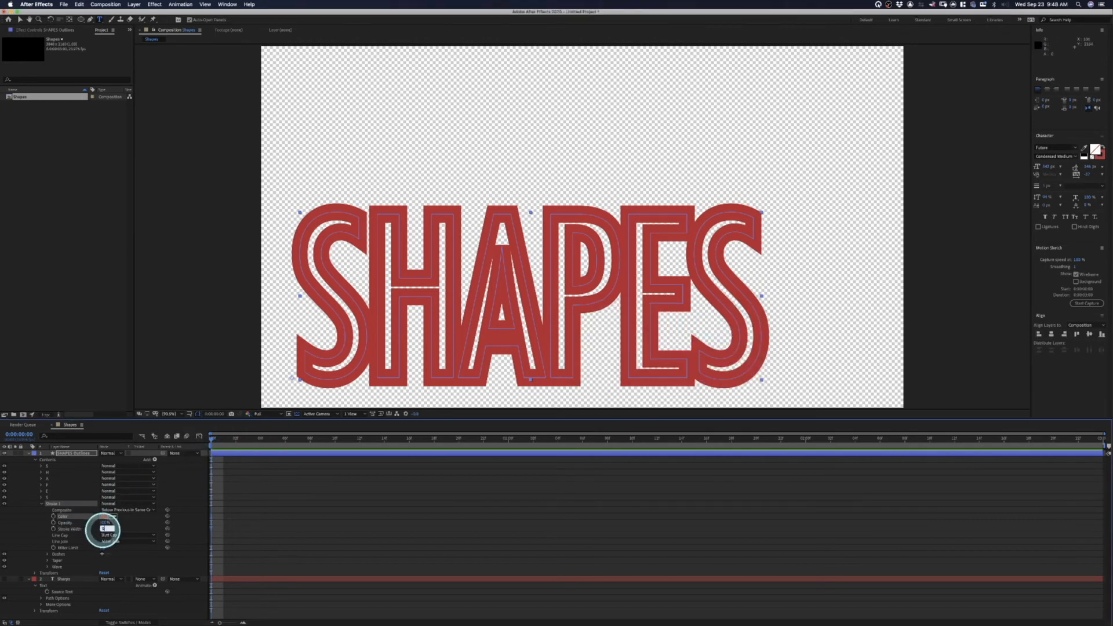
key("Return")
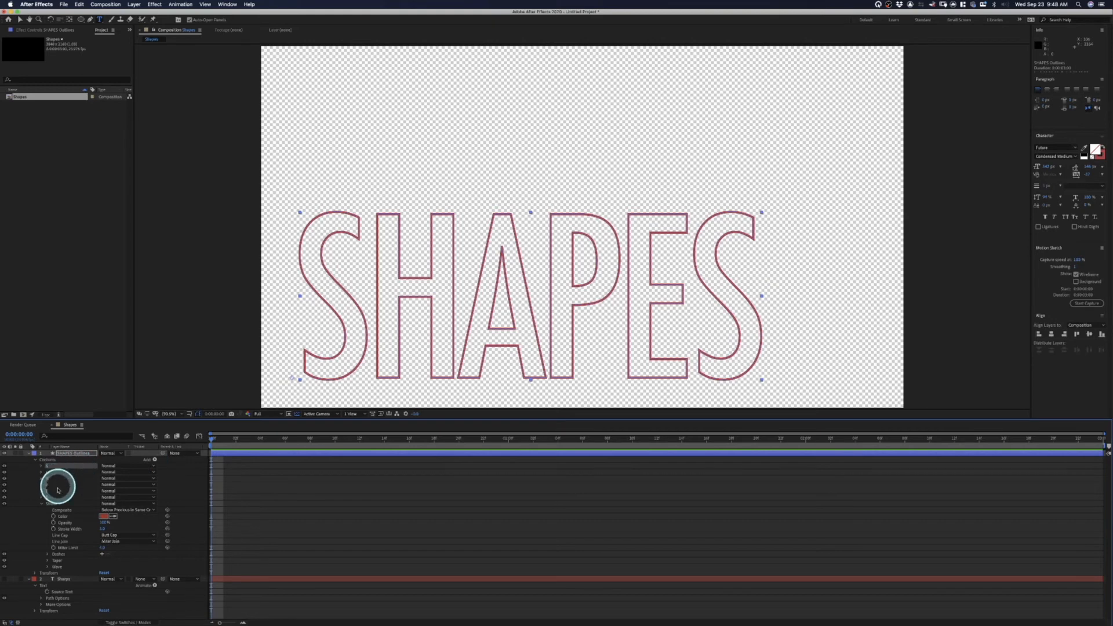
Try a Twist with a changed angle on the overall Contents of the SHAPES outlines layer, and delete it.
left_click(53, 461)
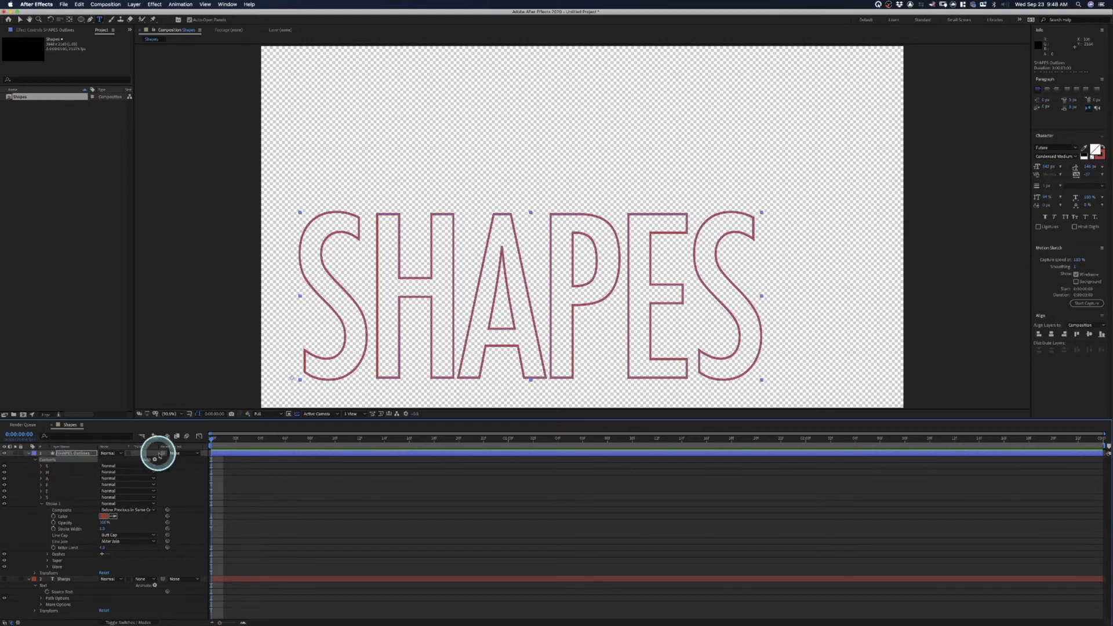
left_click(155, 459)
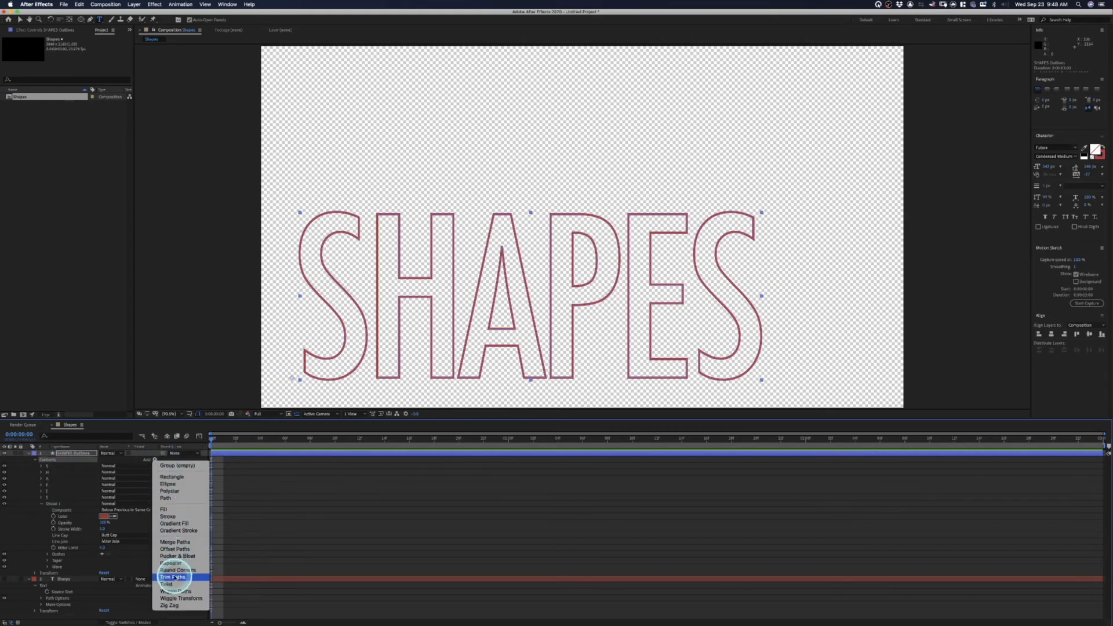
left_click(171, 585)
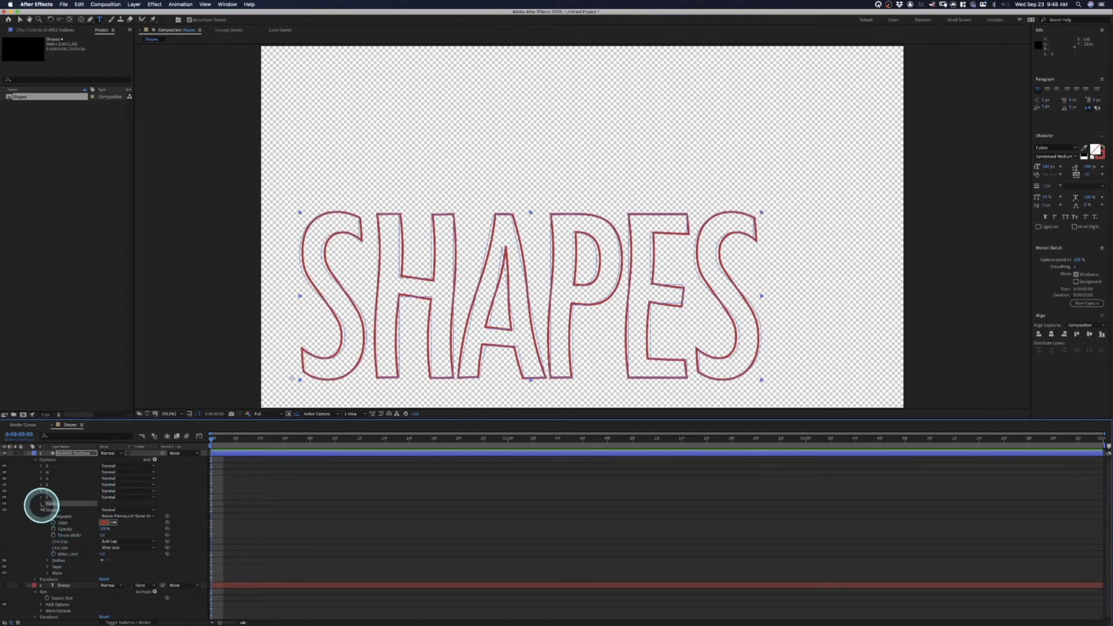
left_click(40, 509)
left_click(40, 505)
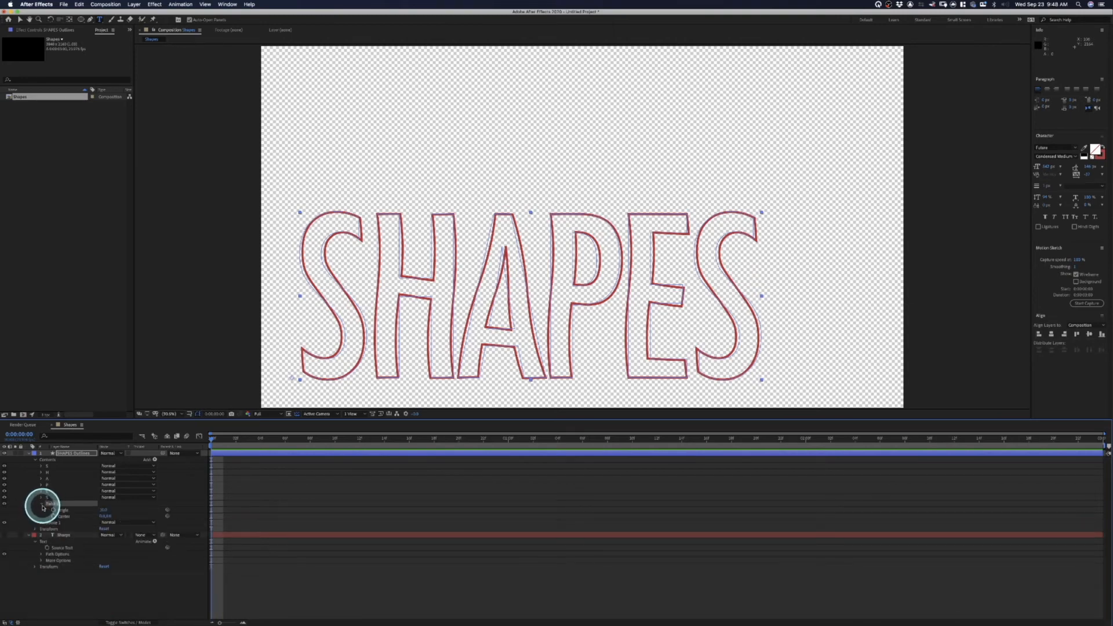
left_click_drag(102, 512, 64, 509)
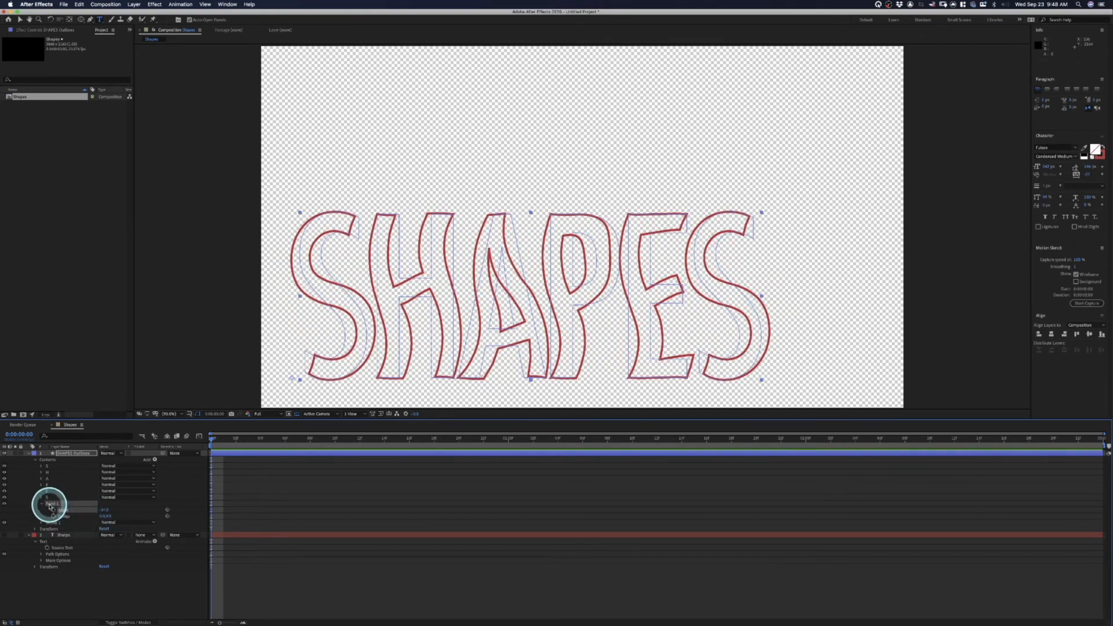
left_click(51, 504)
key("Delete")
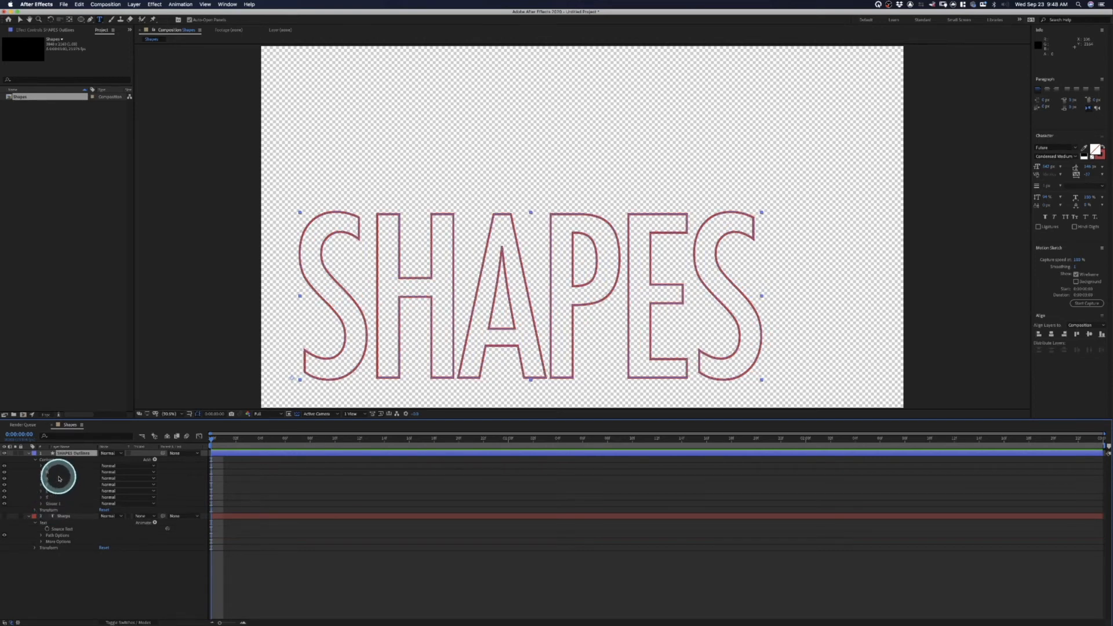
Add Trim Paths to the first S letter group of the SHAPES outlines layer and test its Start value.
left_click(49, 472)
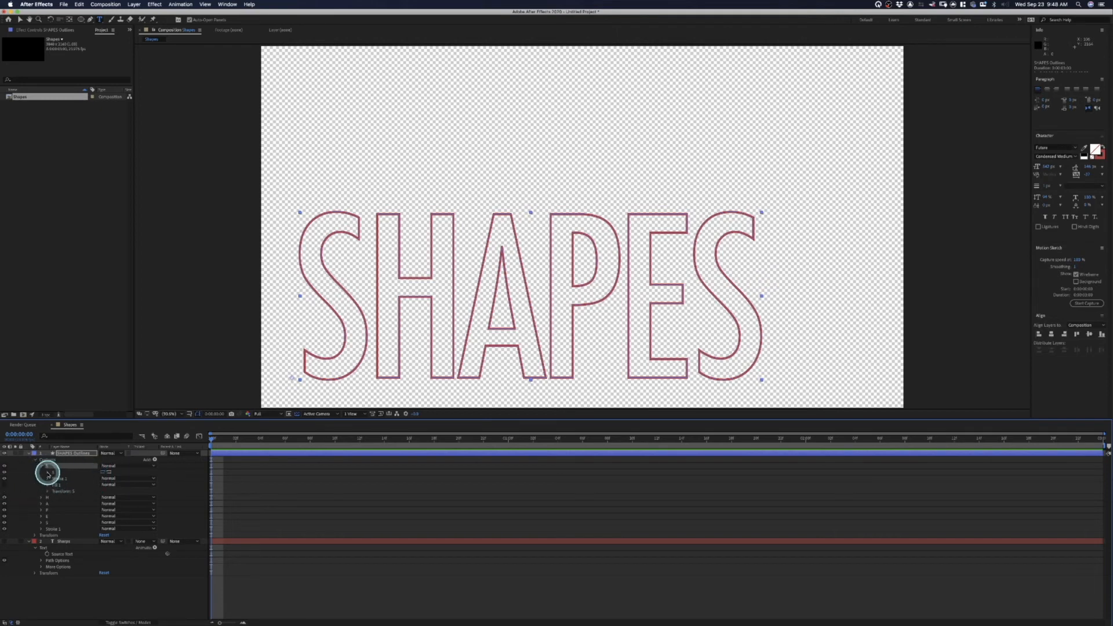
left_click(47, 472)
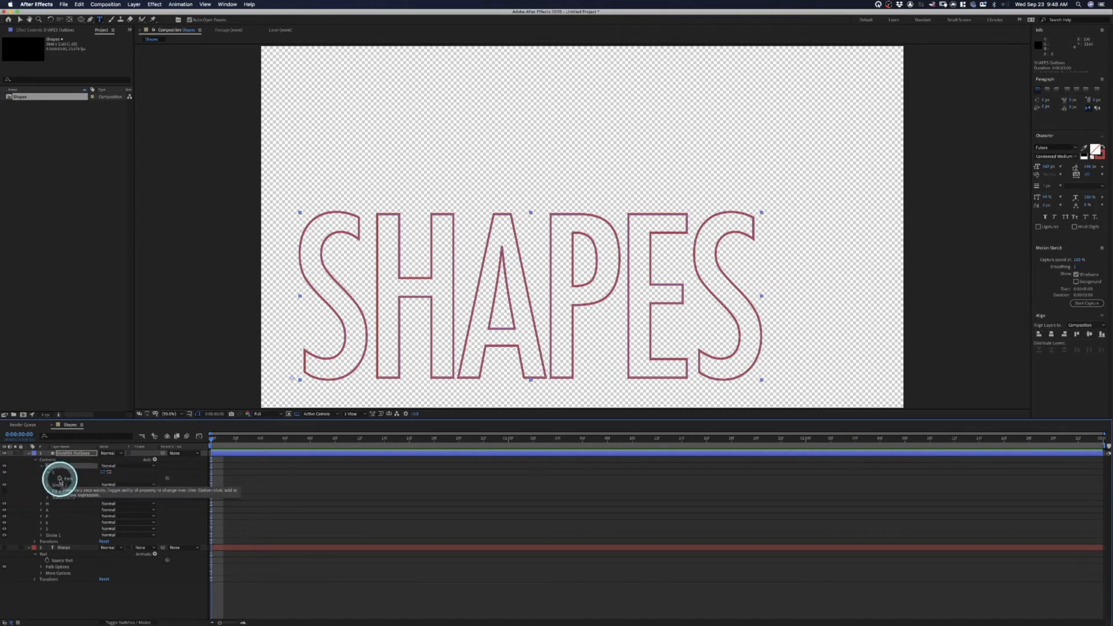
left_click(155, 461)
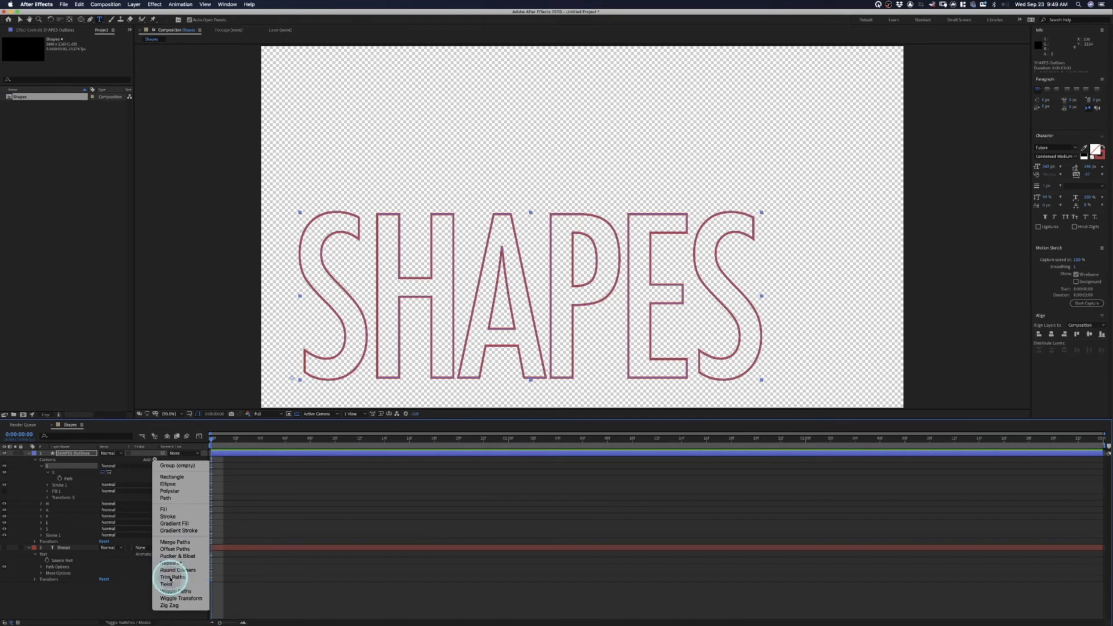
left_click(170, 577)
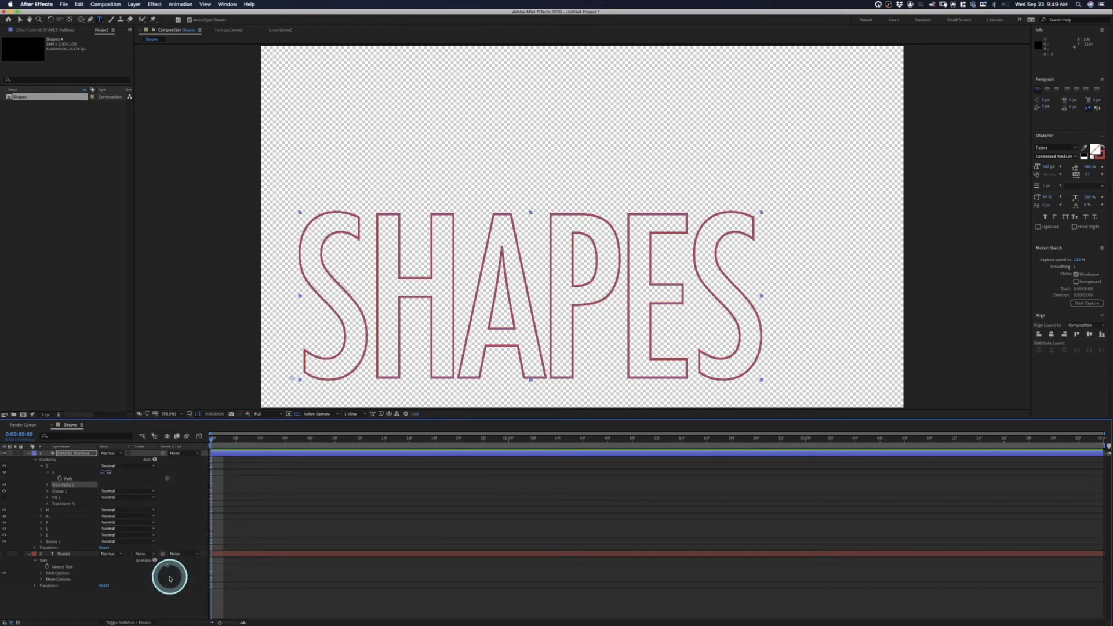
left_click(47, 485)
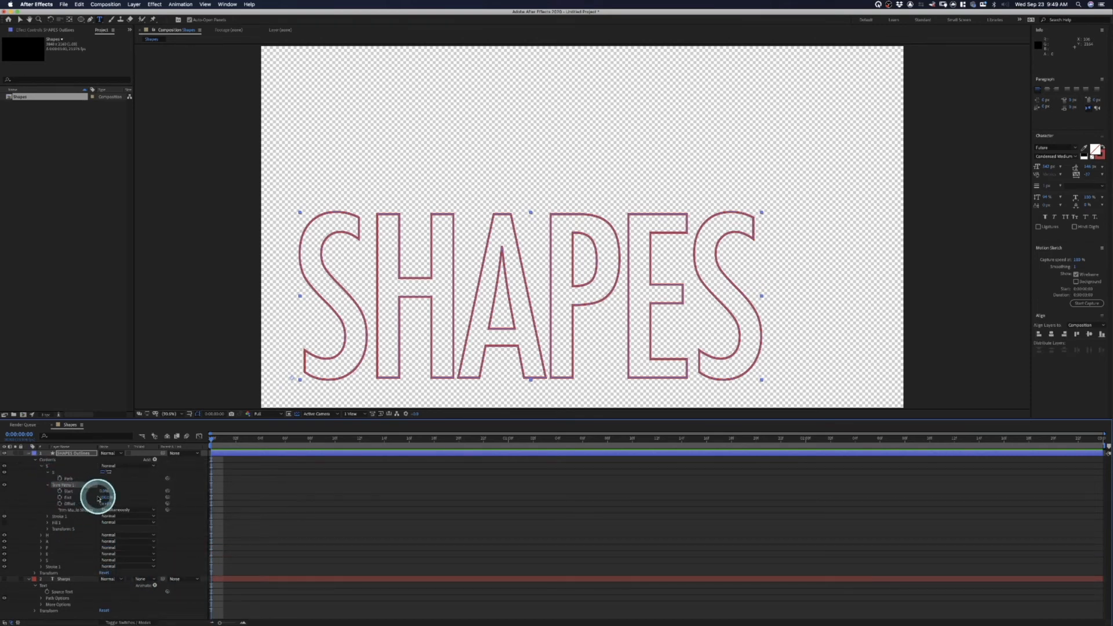
left_click_drag(103, 492, 126, 492)
left_click_drag(131, 492, 70, 489)
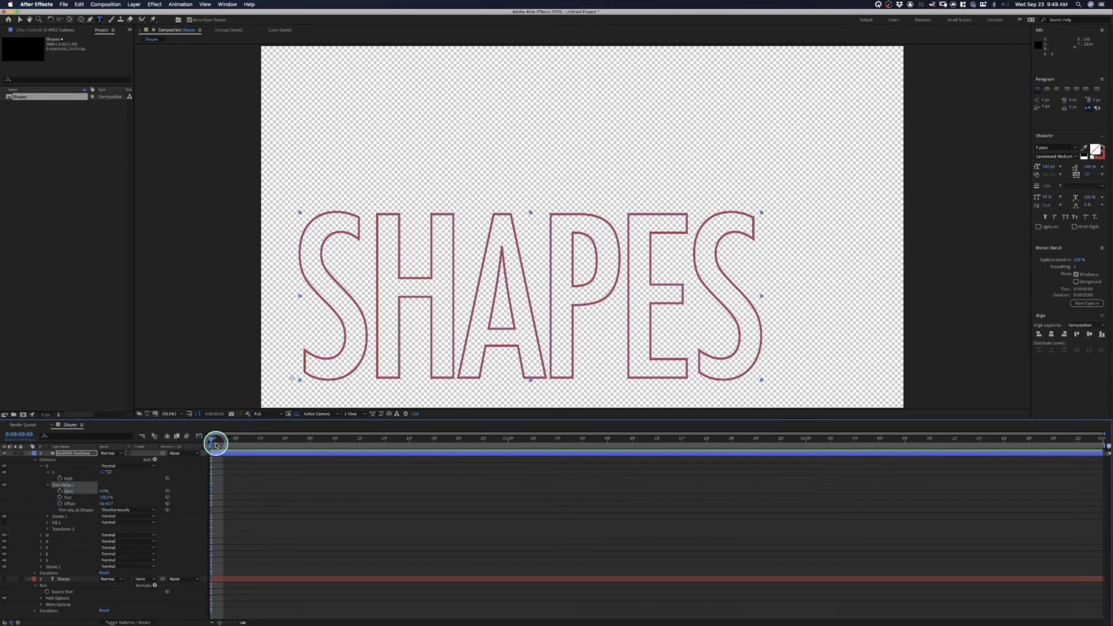
Keyframe the first S's Trim Paths Start from 100% at the first frame to 0% at 0:00:02:23.
left_click(97, 493)
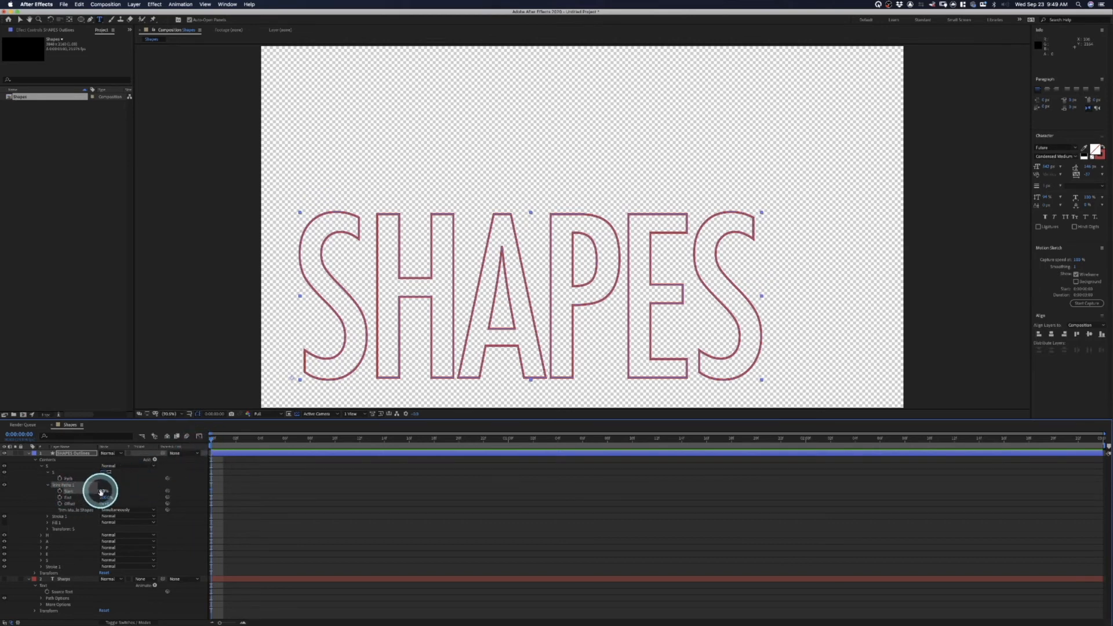
left_click(59, 491)
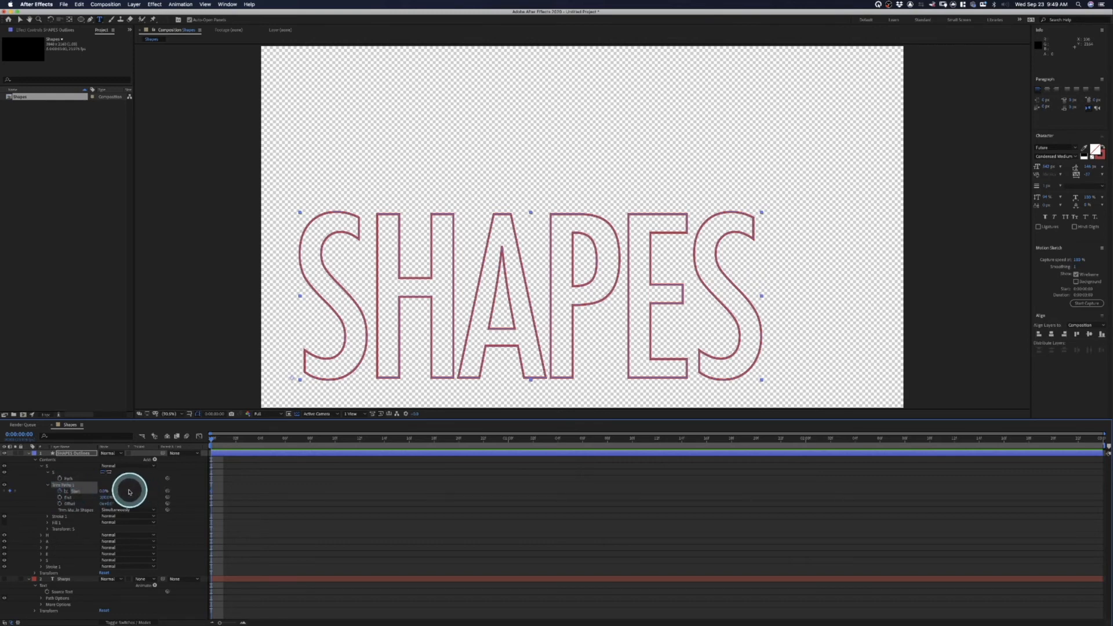
left_click(104, 492)
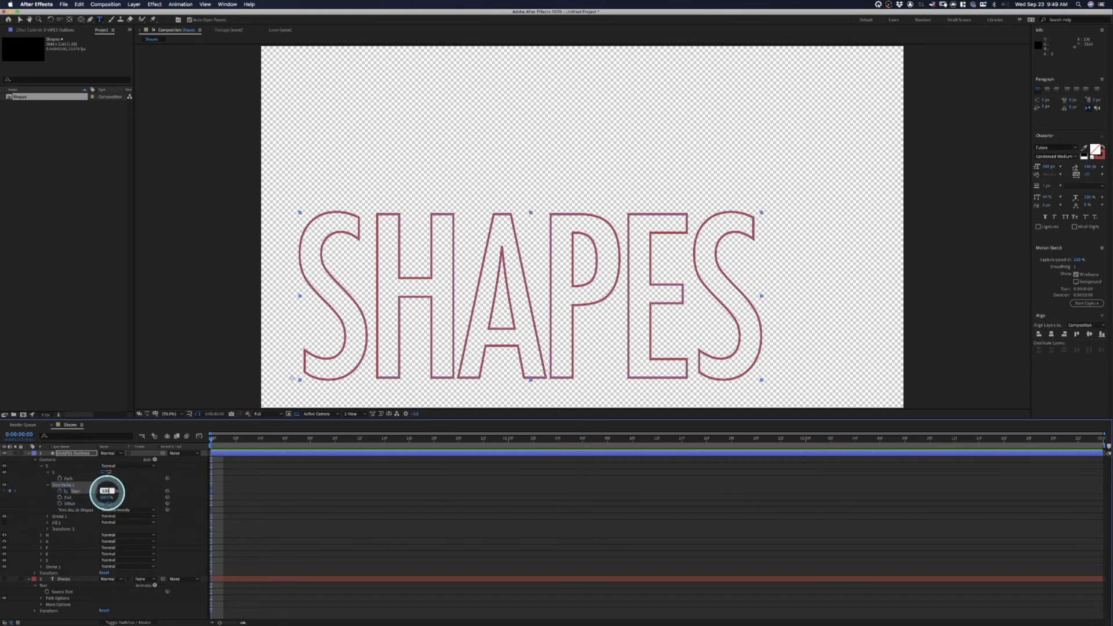
type("100")
key("Return")
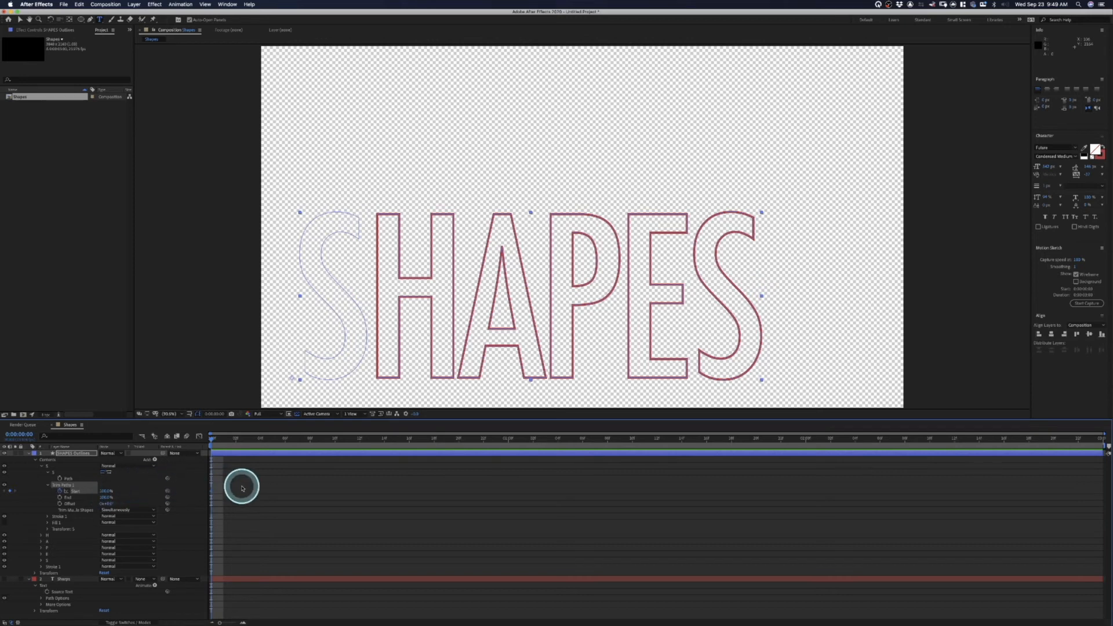
left_click_drag(605, 438, 737, 442)
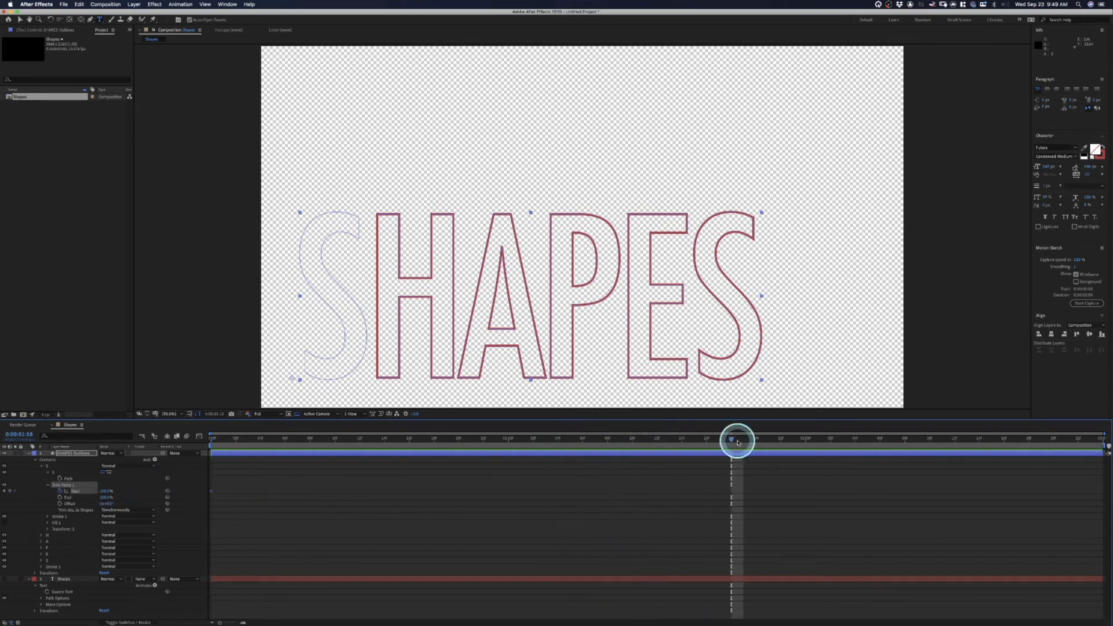
key("End")
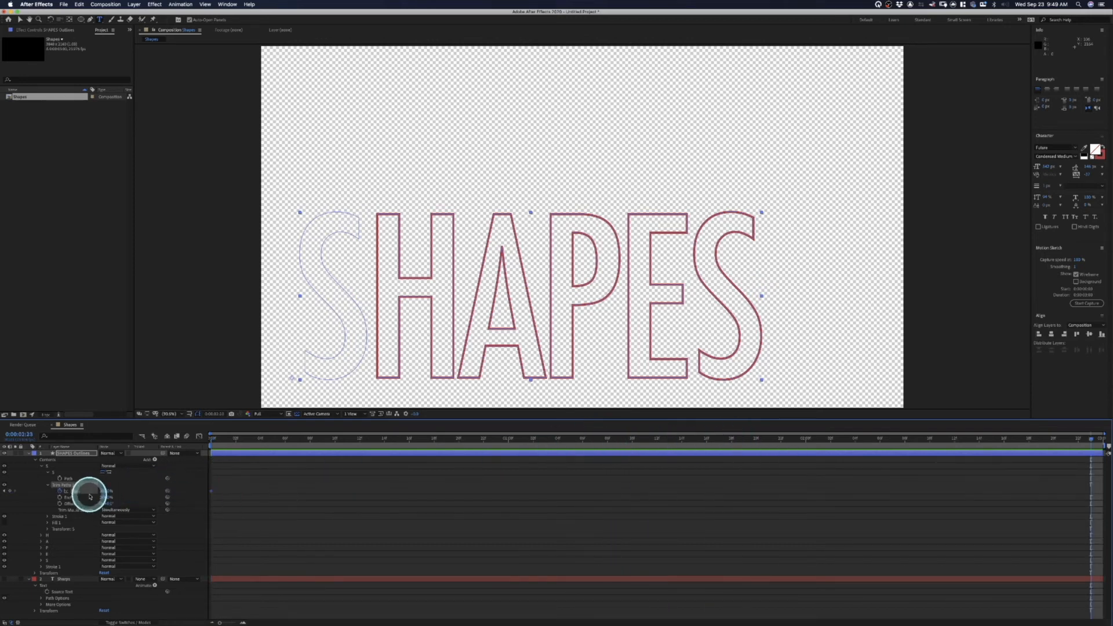
left_click_drag(105, 493, 20, 490)
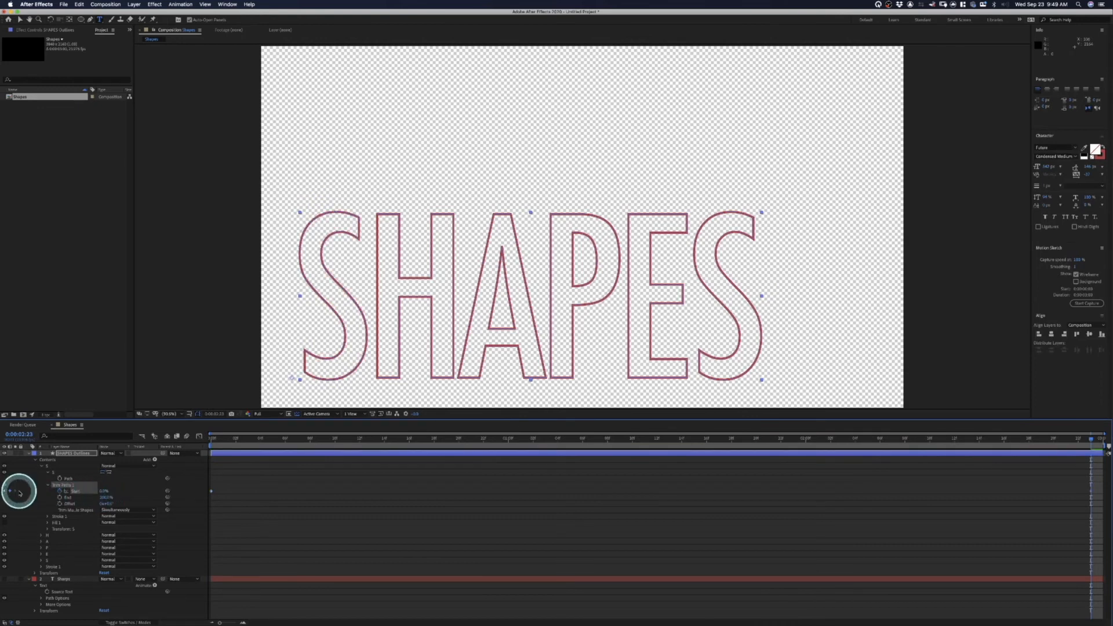
Play back the trim animation on the first S and return to the first frame.
key("space")
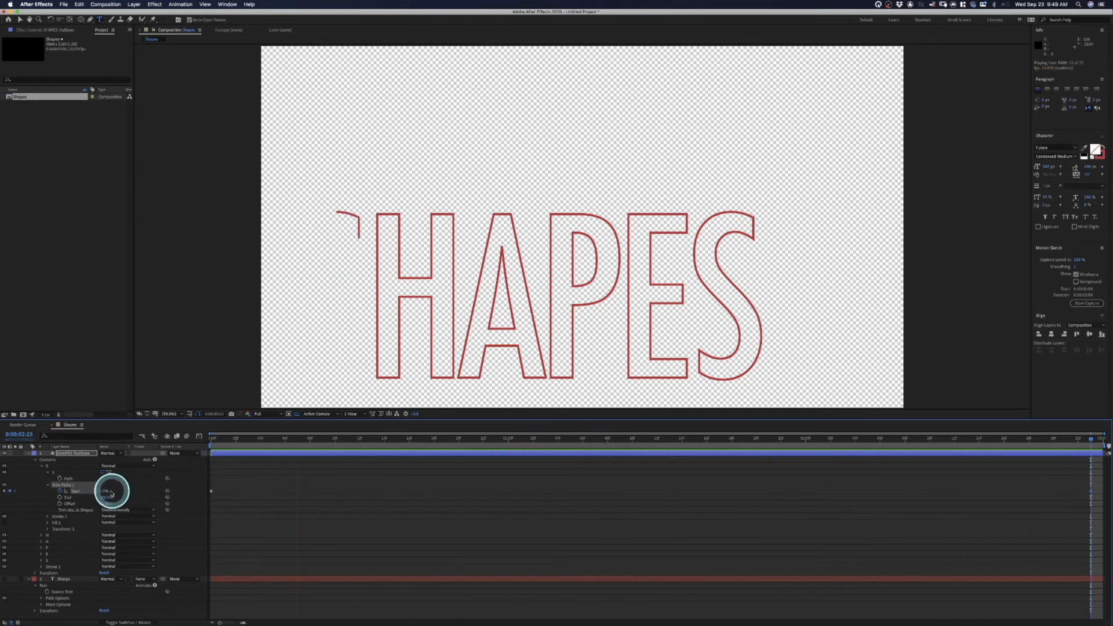
key("space")
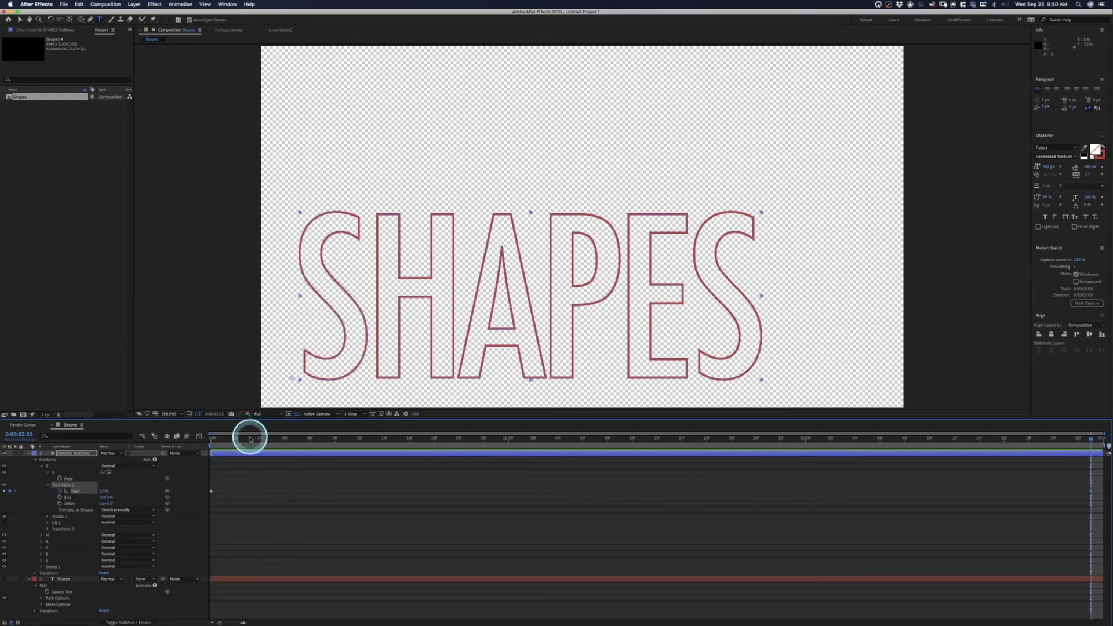
left_click_drag(250, 438, 199, 439)
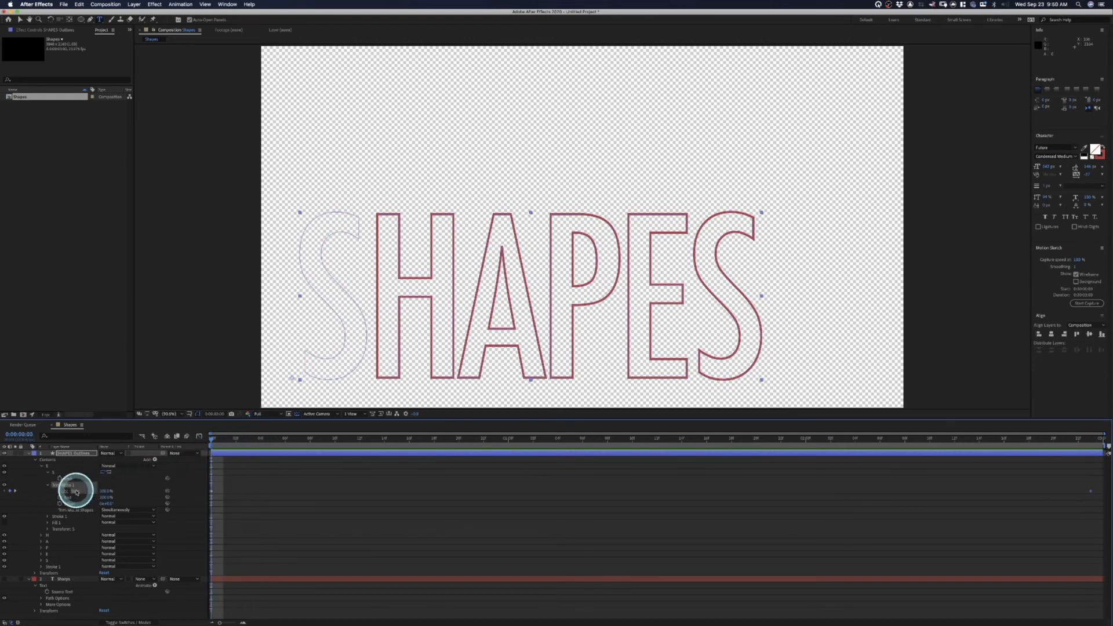
Copy the animated Trim Paths from the first S group into the H group, preview it and expand the pasted copy.
left_click(76, 492)
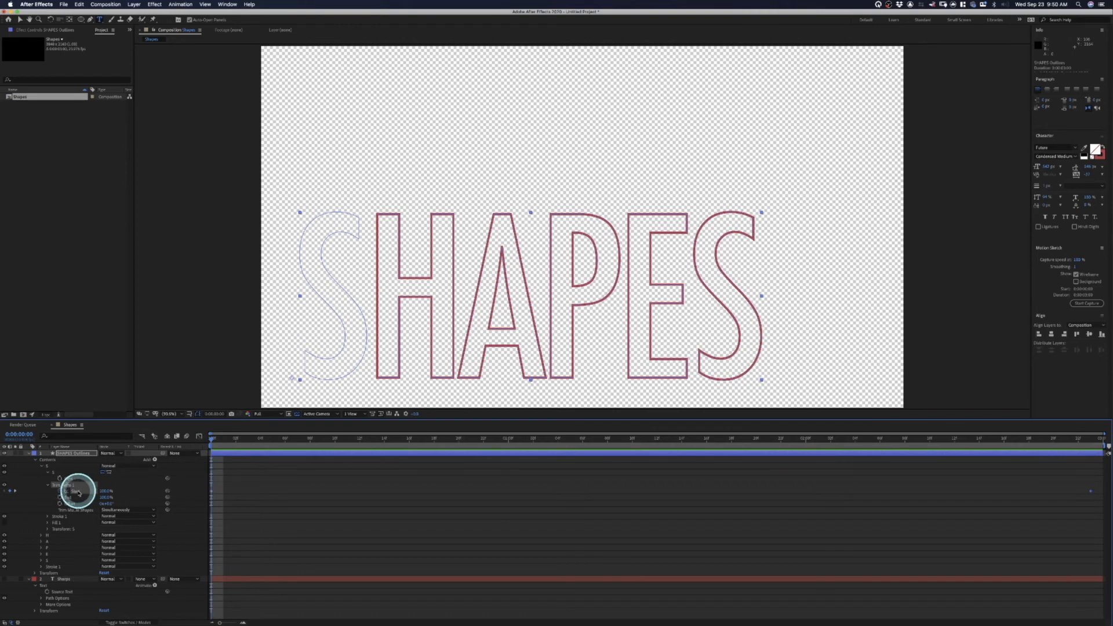
right_click(78, 493)
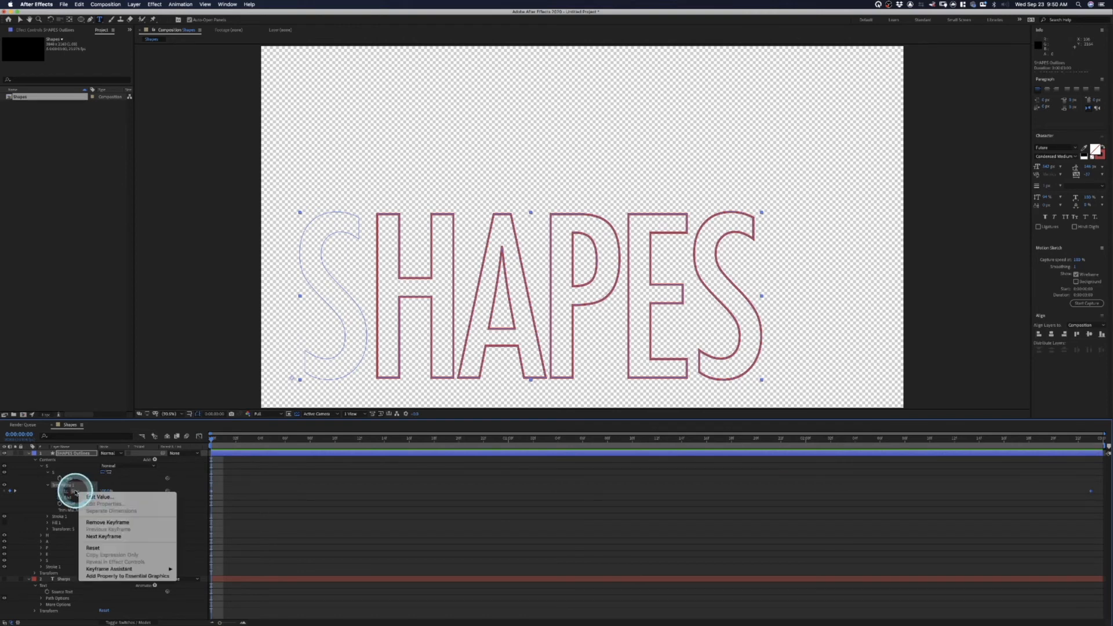
left_click(75, 492)
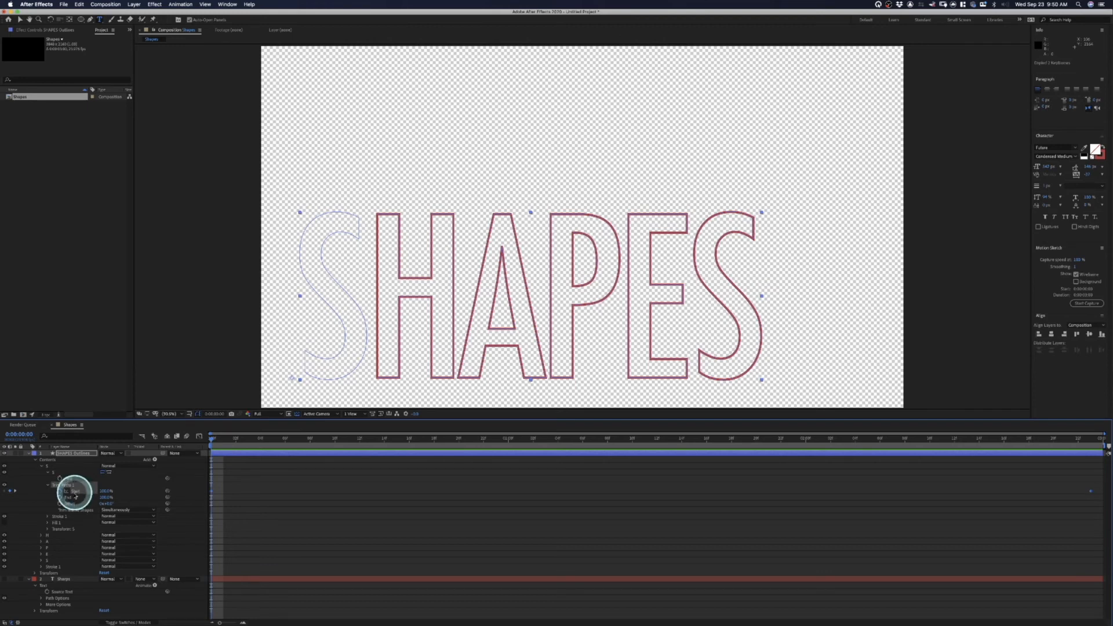
left_click(48, 485)
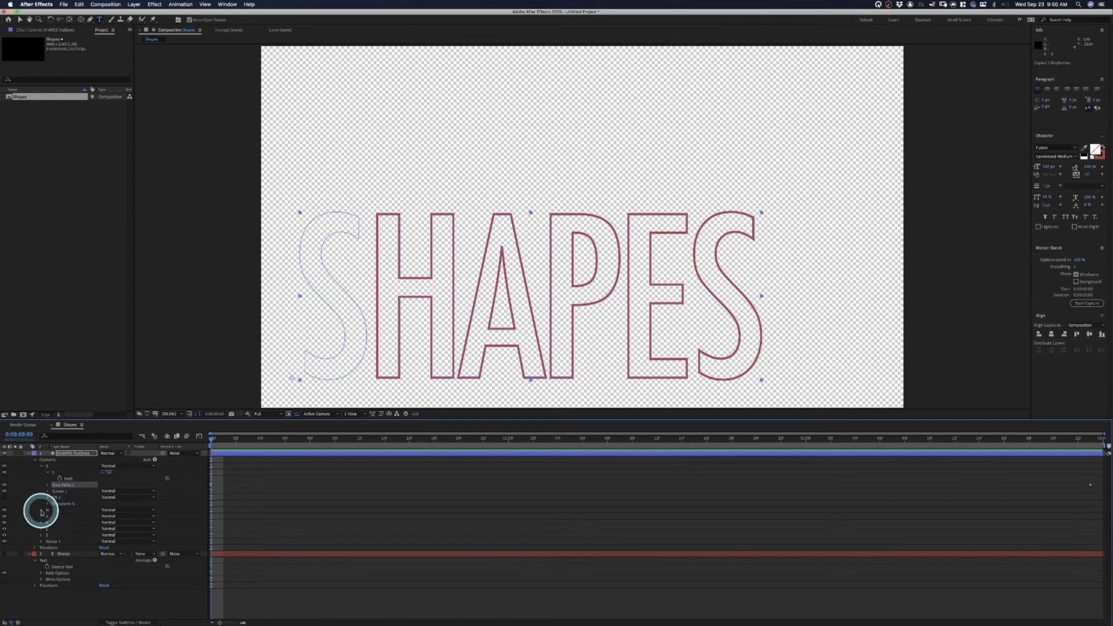
left_click(41, 511)
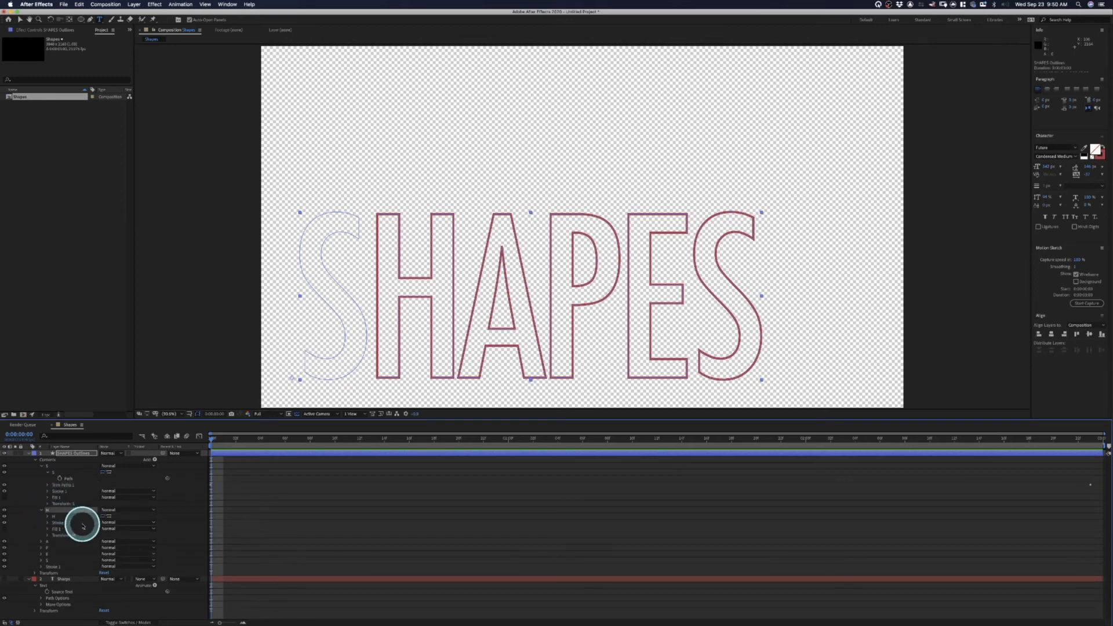
key("ctrl+v")
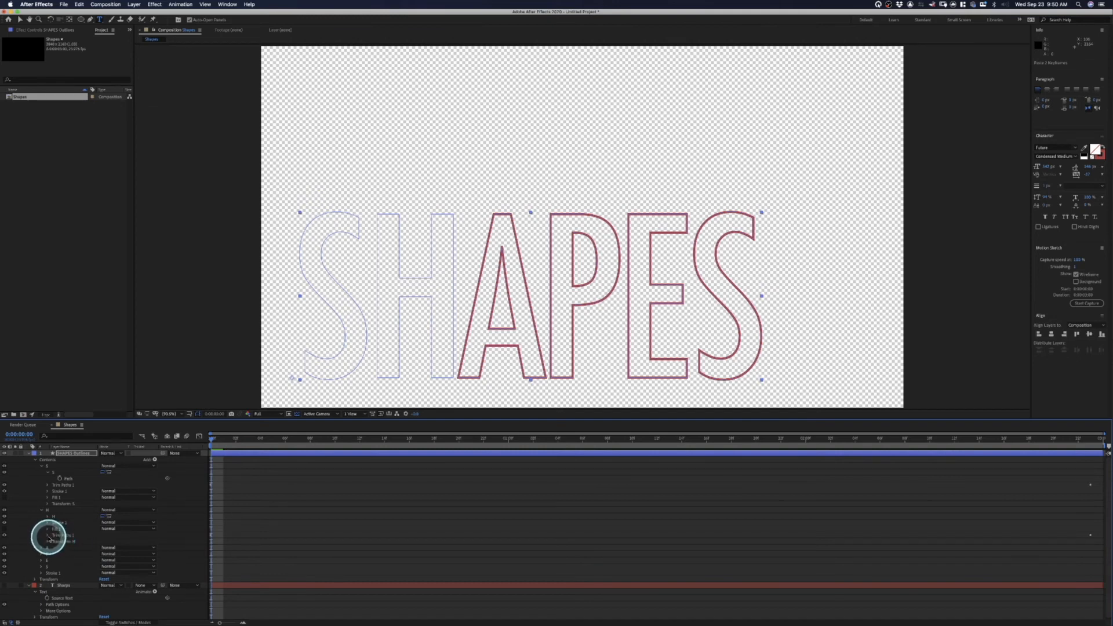
key("space")
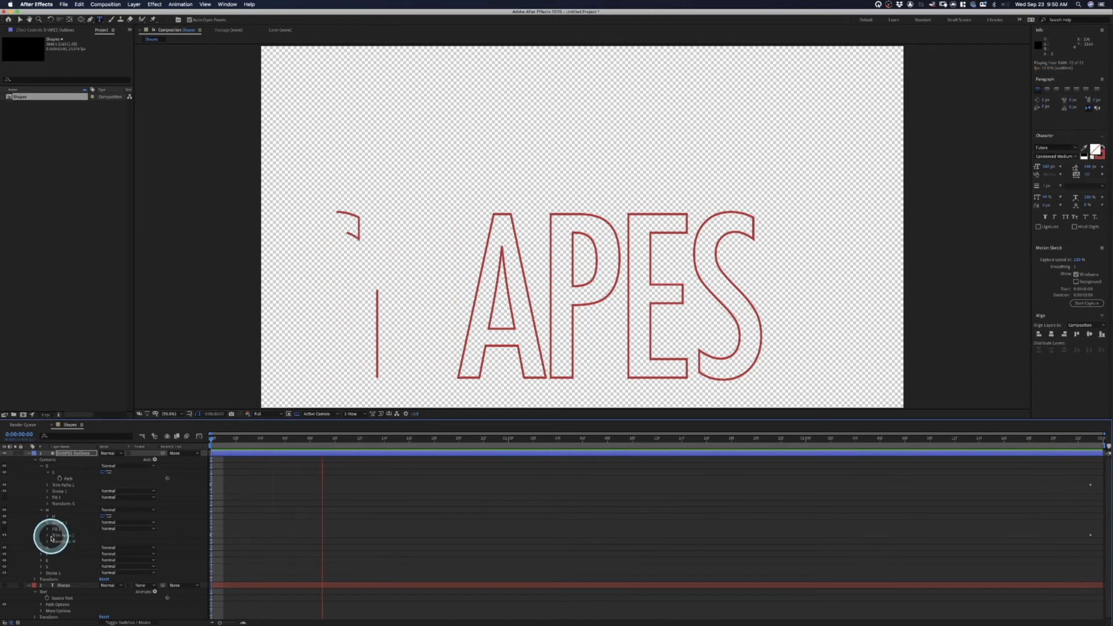
left_click(48, 535)
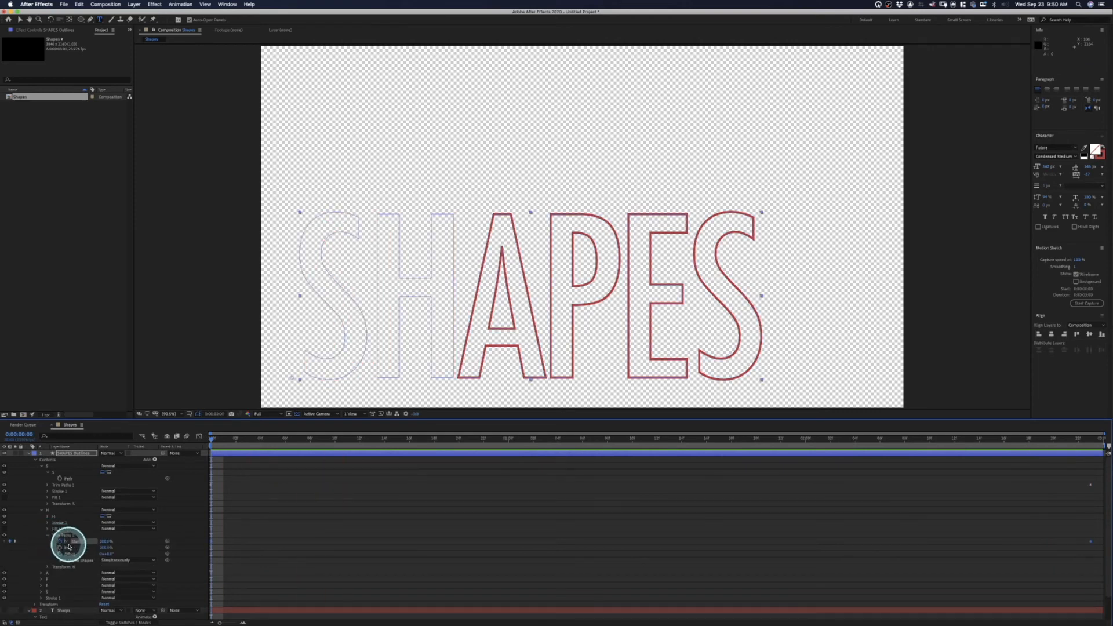
Try to shift both Trim Paths Start keyframes of the H later in time and play back the result.
left_click(211, 542)
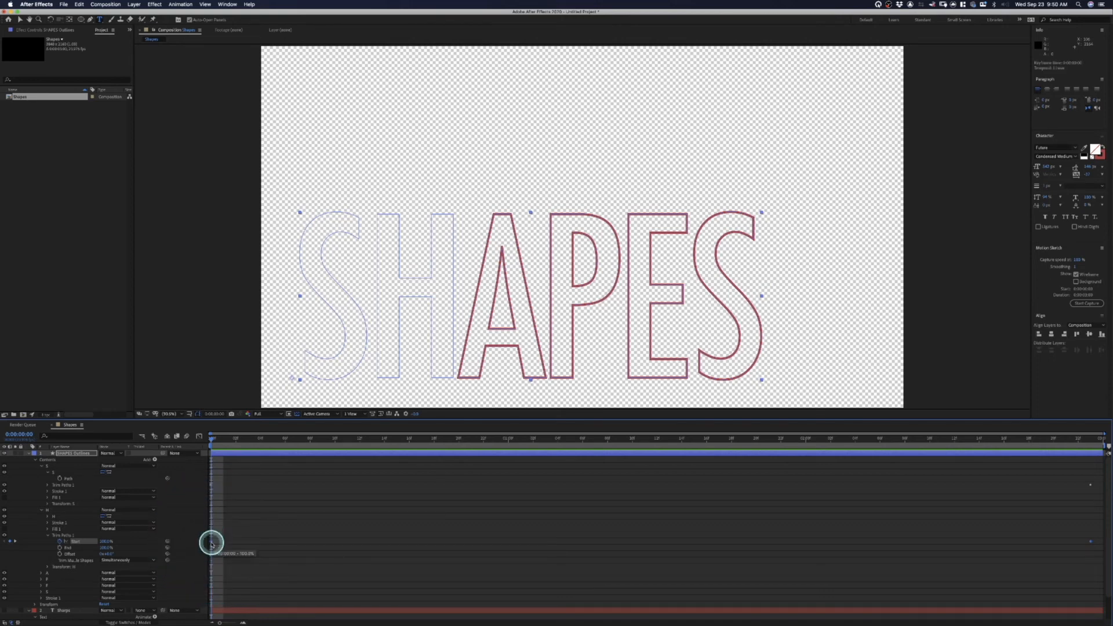
left_click_drag(218, 543, 367, 534)
key("space")
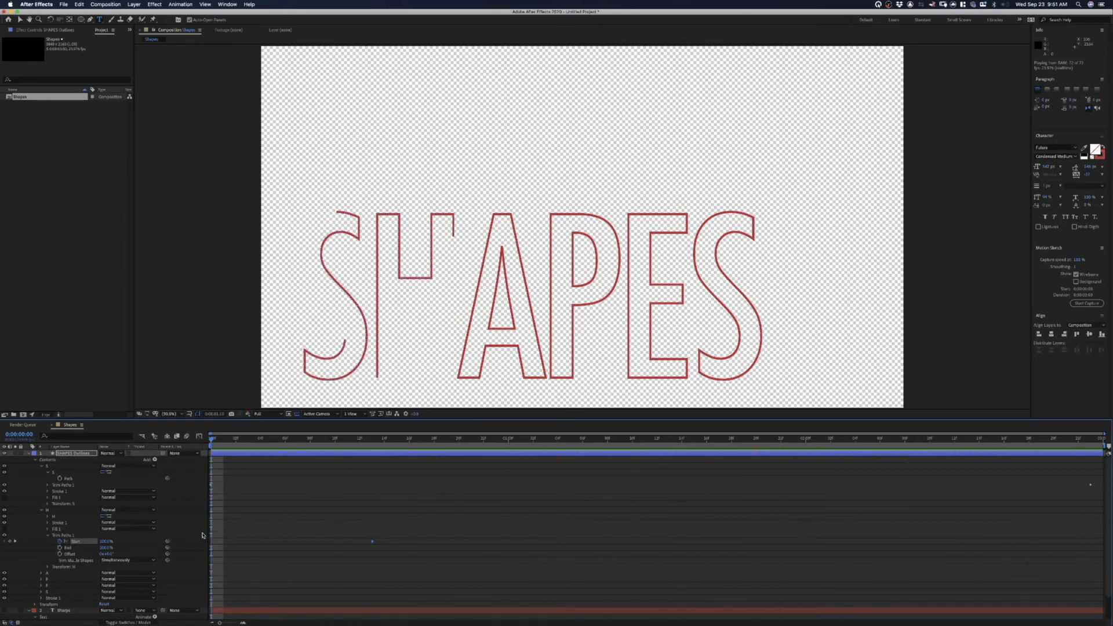
left_click(591, 524)
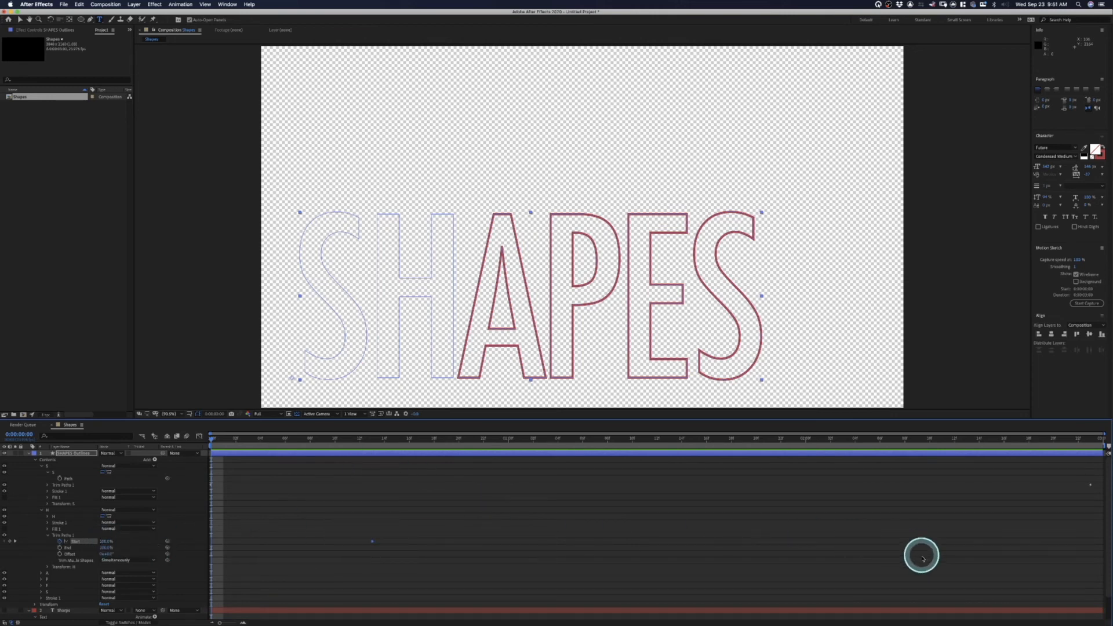
left_click(1095, 536)
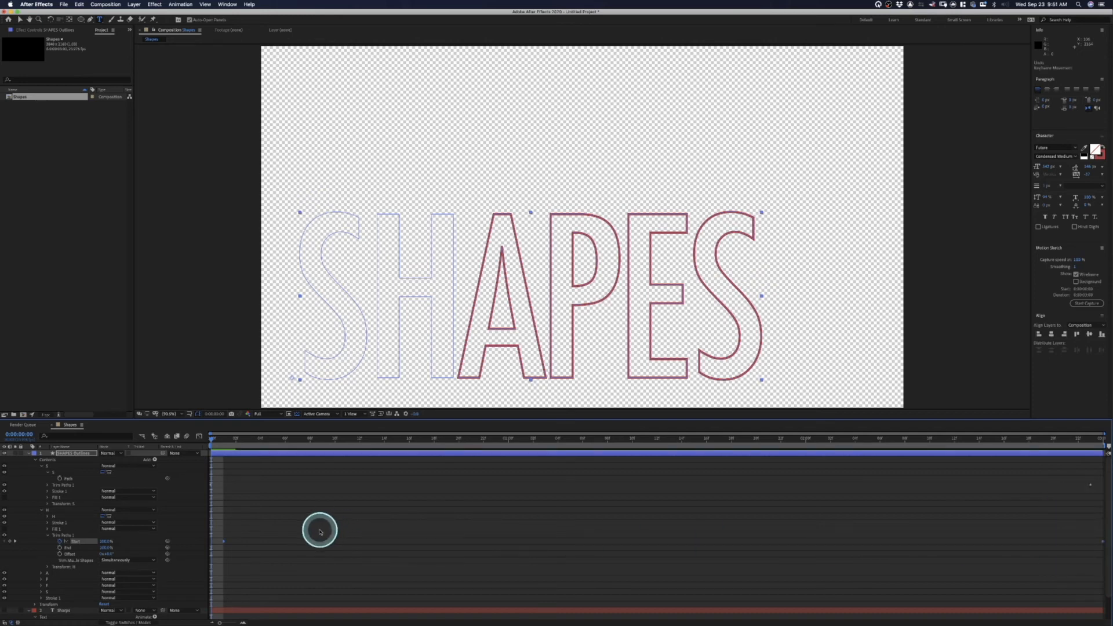
Move the H's Trim Paths Start keyframes individually to about 0:00:00:17 and 0:00:02:15, then preview the staggered animation.
left_click(1045, 543)
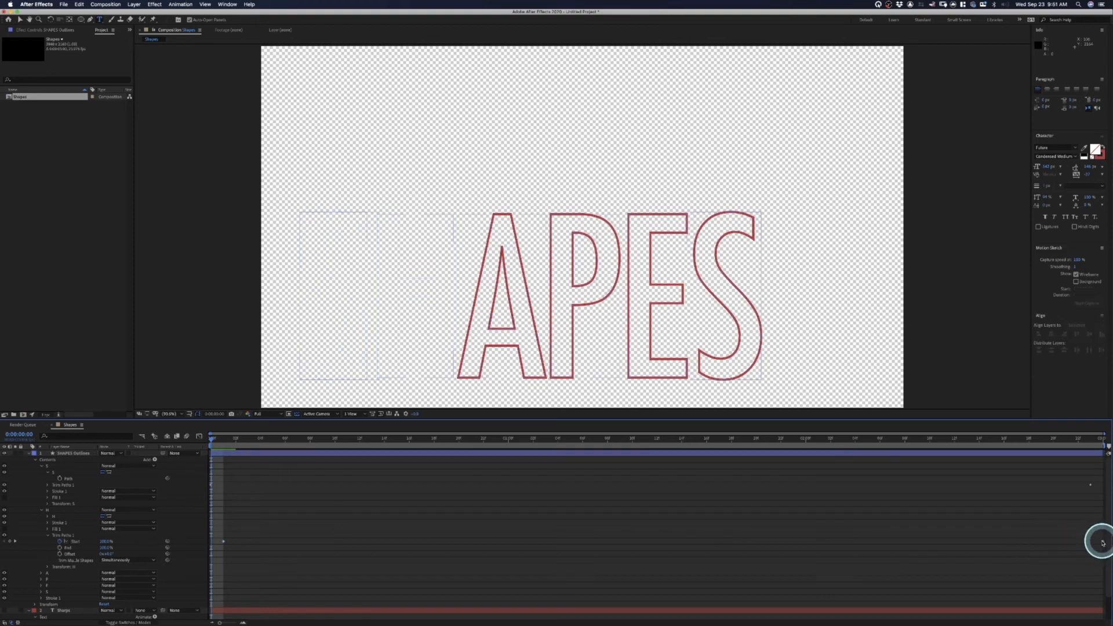
left_click(1102, 542)
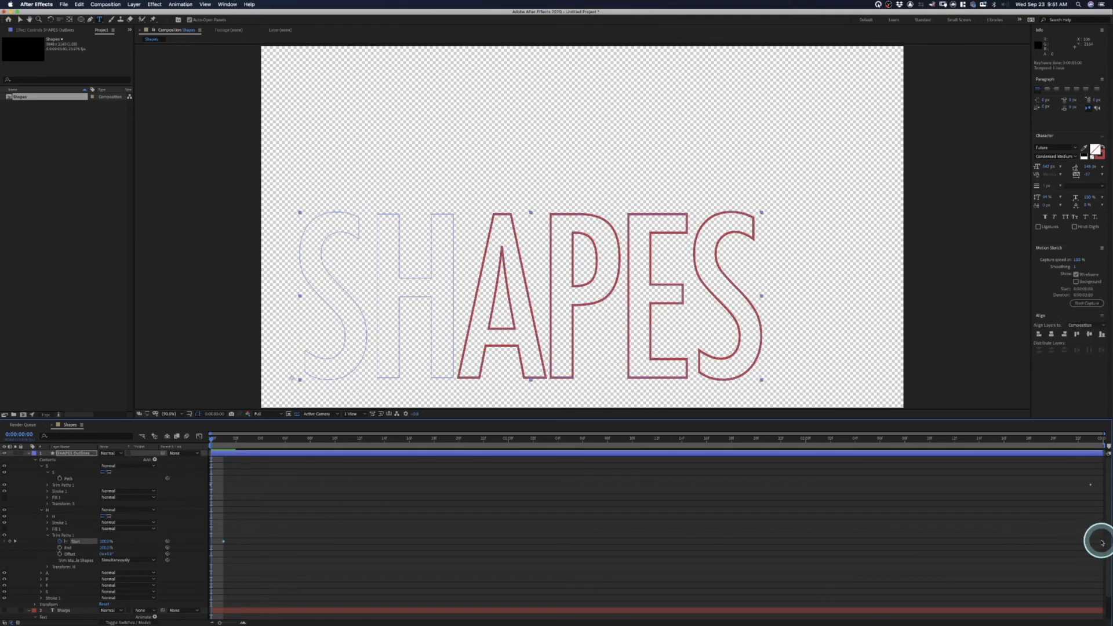
left_click_drag(1097, 542, 992, 542)
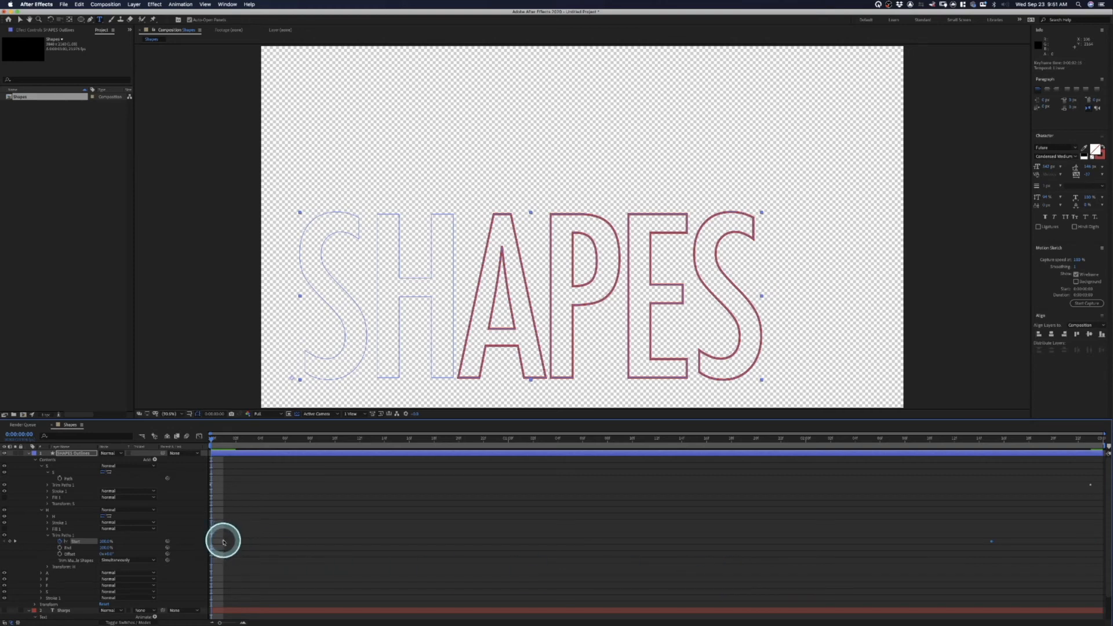
left_click_drag(224, 541, 417, 556)
key("space")
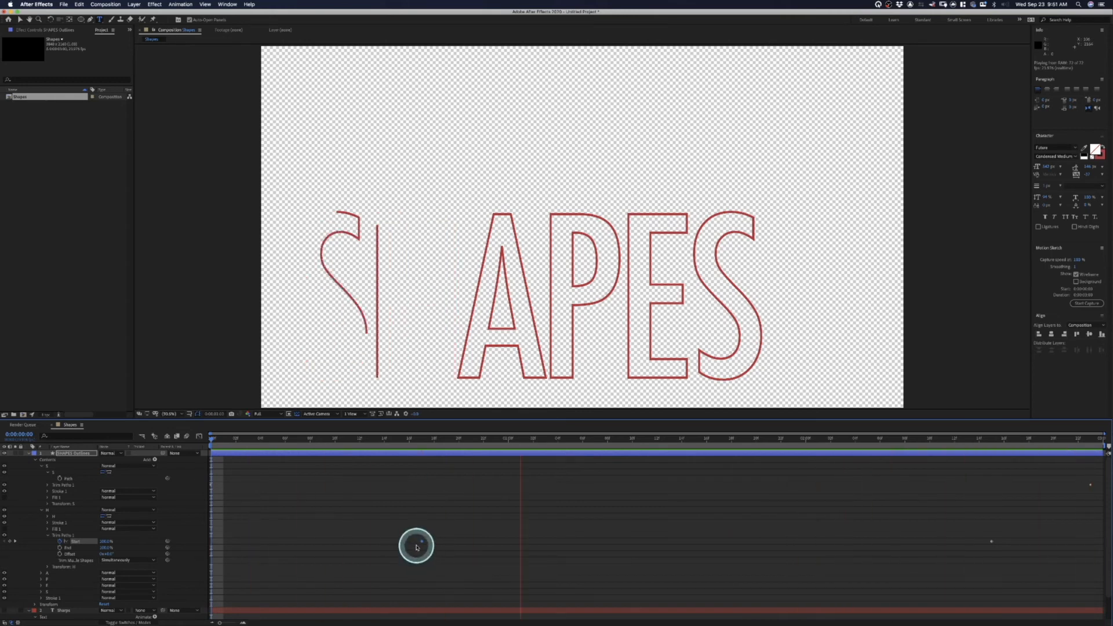
Apply Easy Ease to both Trim Paths Start keyframes of the H and play back the animation.
left_click_drag(394, 520, 1047, 557)
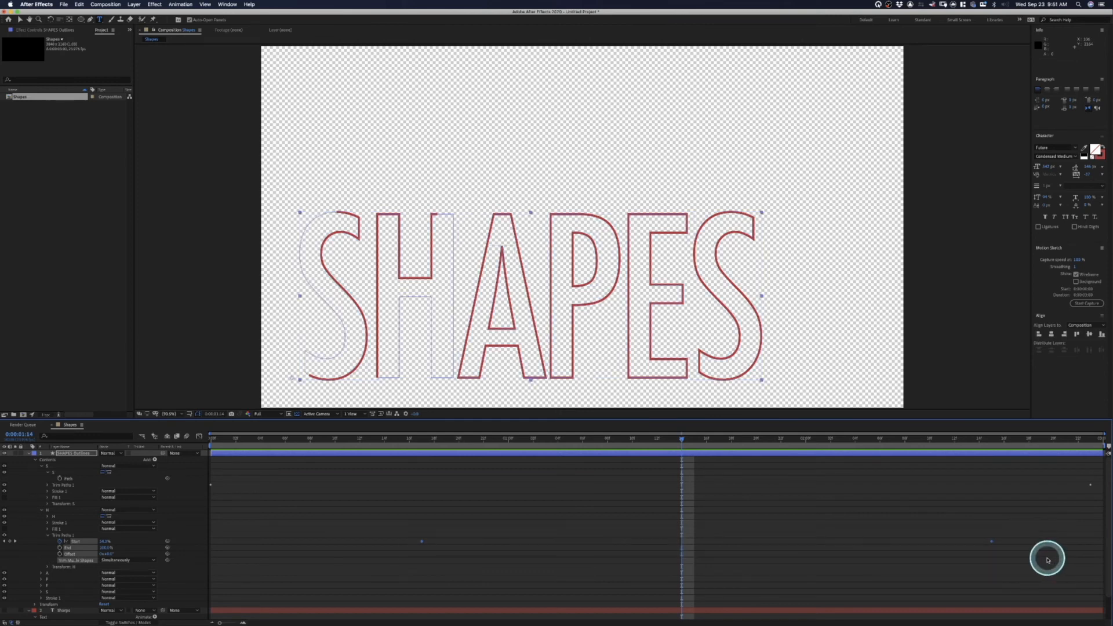
right_click(423, 542)
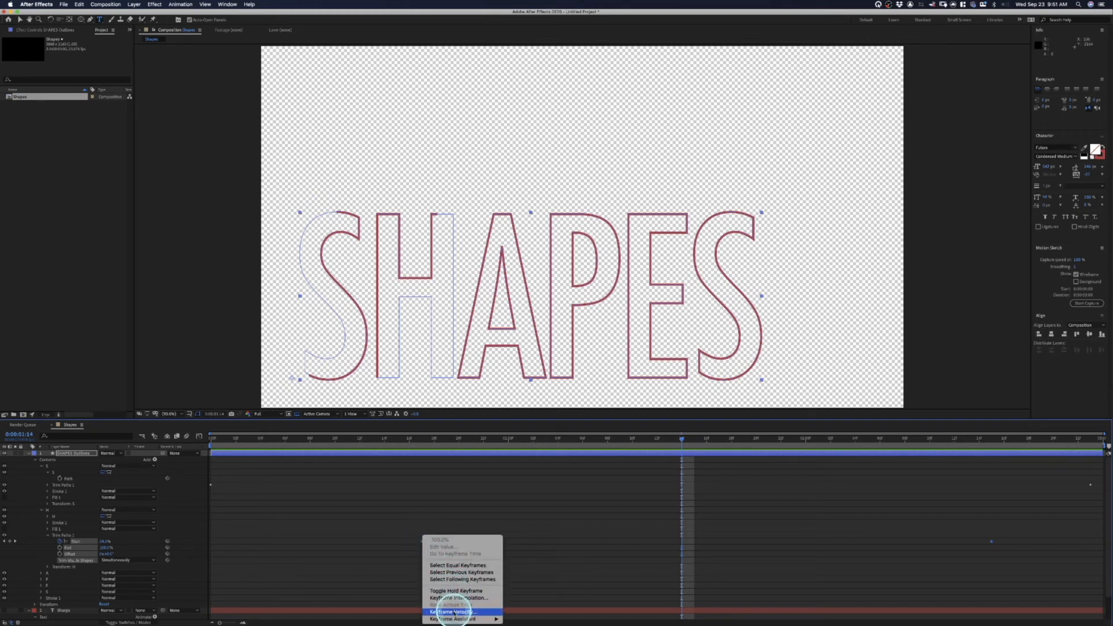
mouse_move(457, 618)
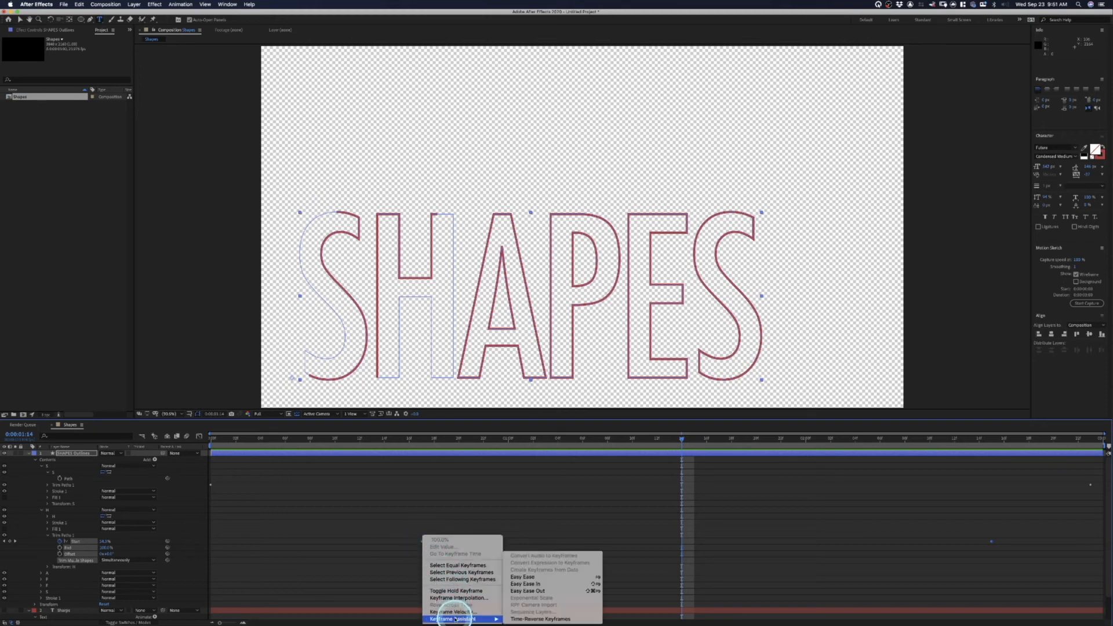
left_click(534, 577)
key("space")
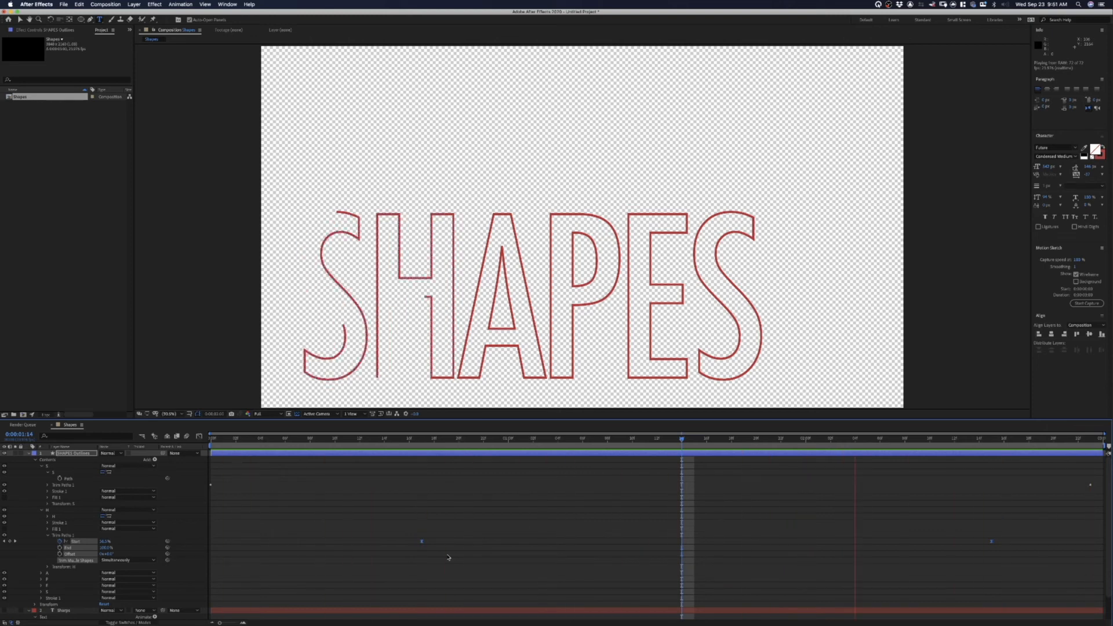
Expand the first S's Trim Paths, apply Easy Ease to both Start keyframes and preview the animation.
left_click(73, 486)
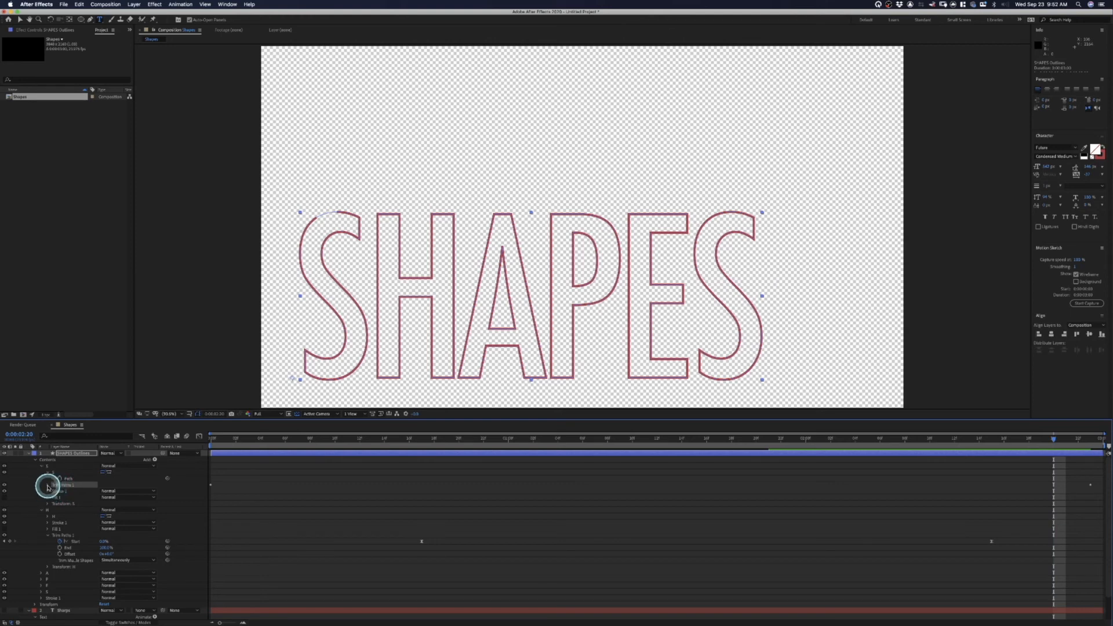
left_click(48, 485)
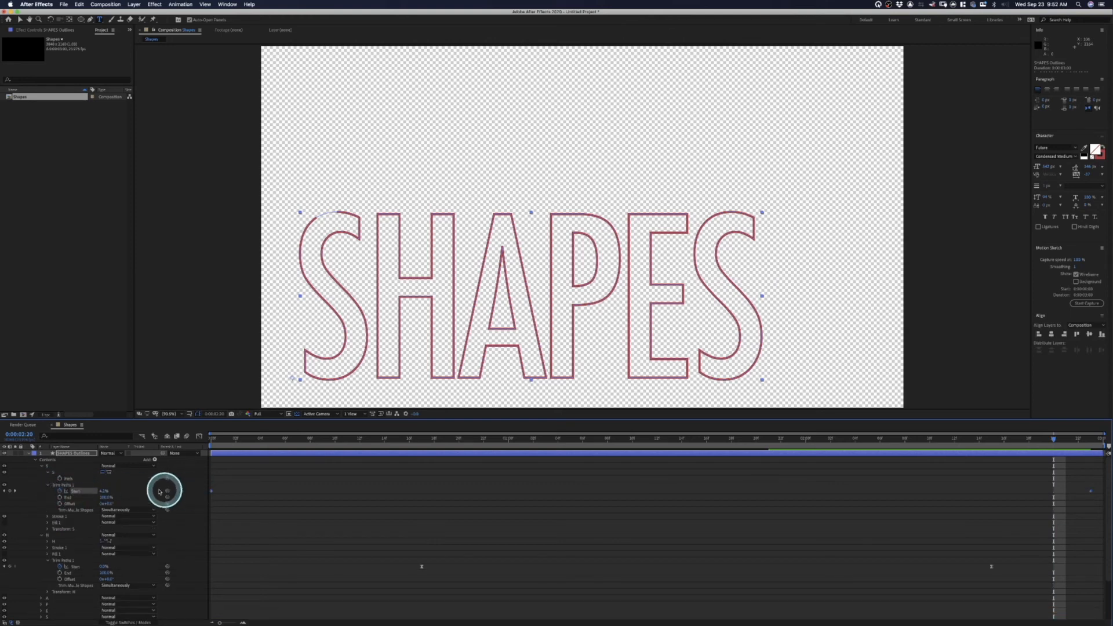
right_click(212, 492)
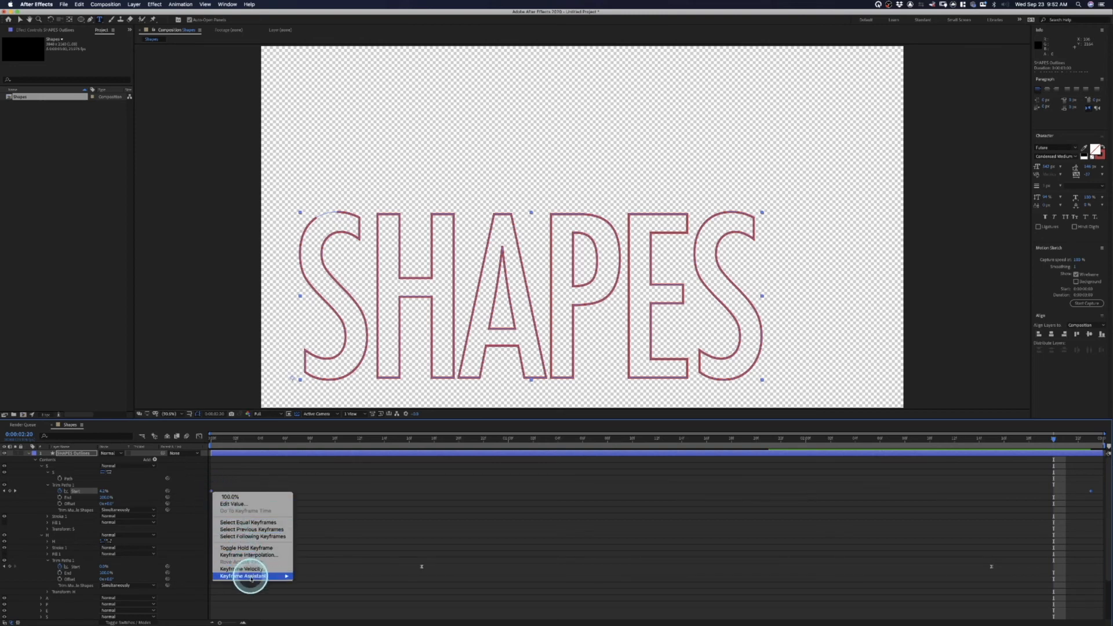
mouse_move(255, 576)
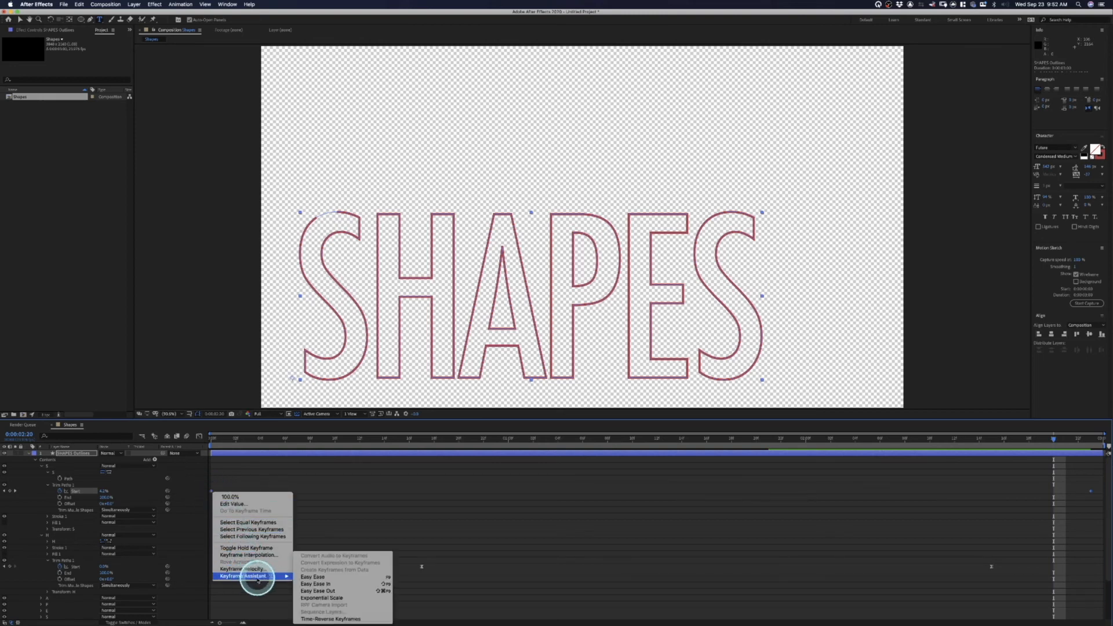
left_click(328, 579)
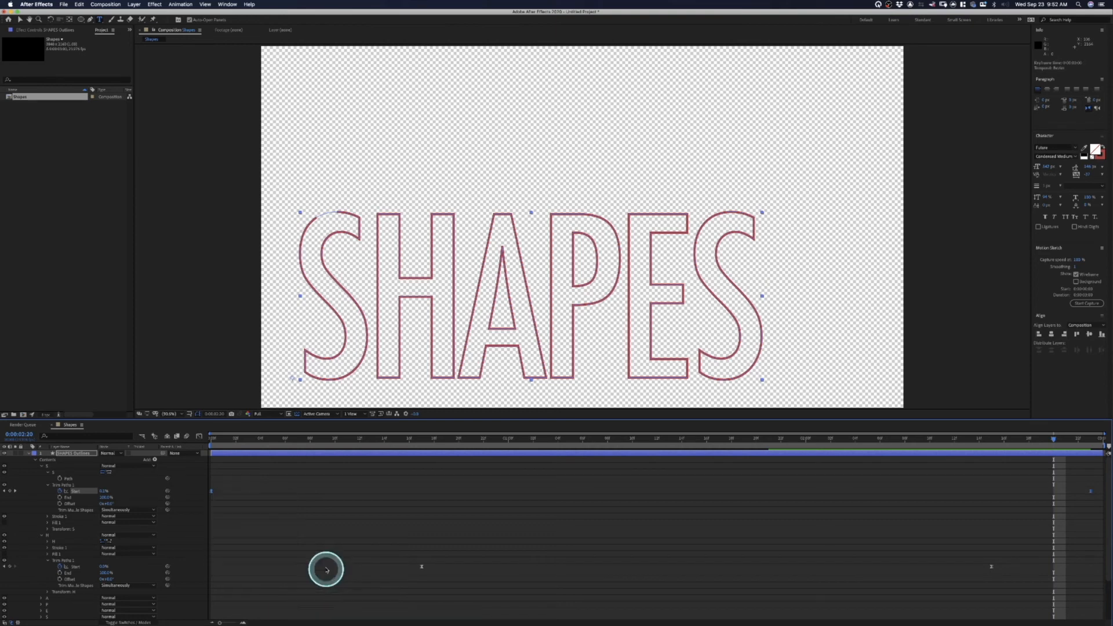
key("space")
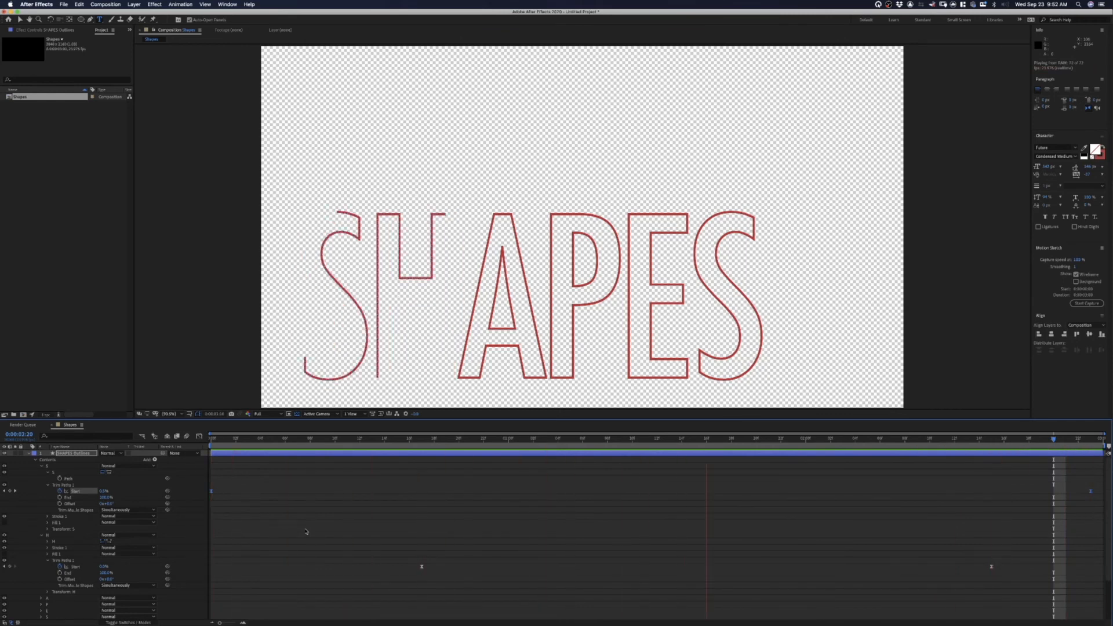
Collapse the properties of the outlines layer and the original text layer, leaving neither layer selected.
left_click(72, 458)
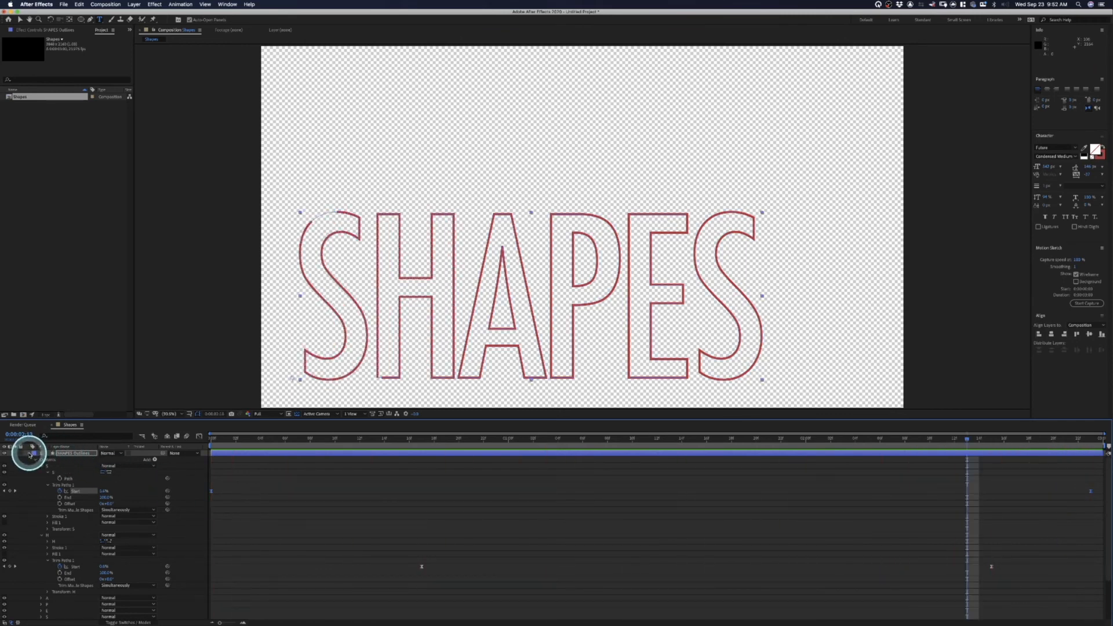
left_click(34, 452)
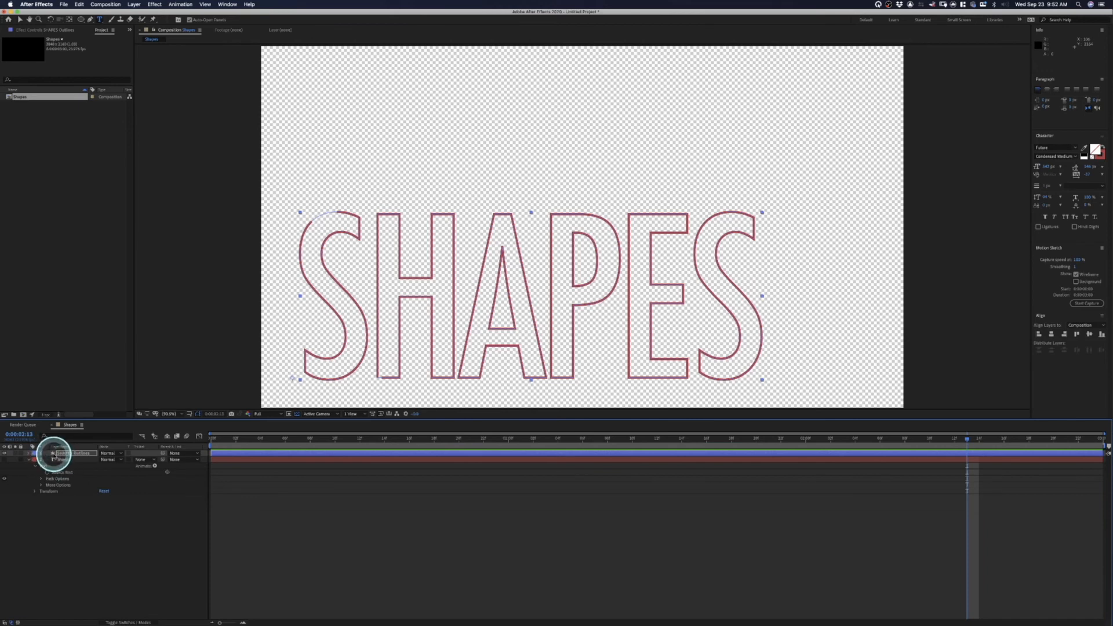
left_click(29, 461)
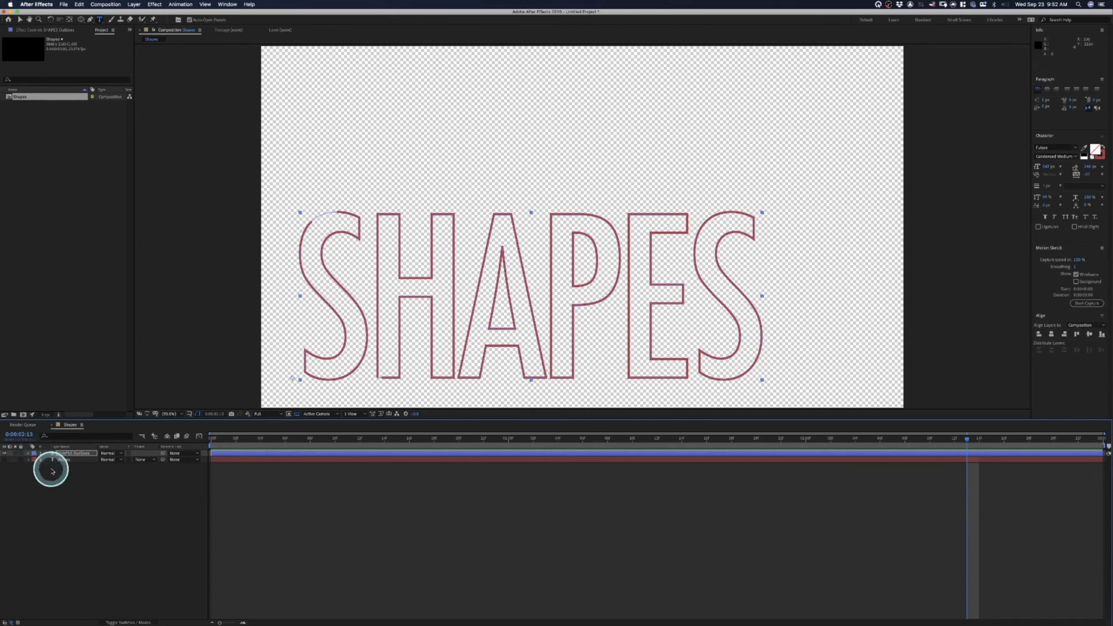
left_click(75, 472)
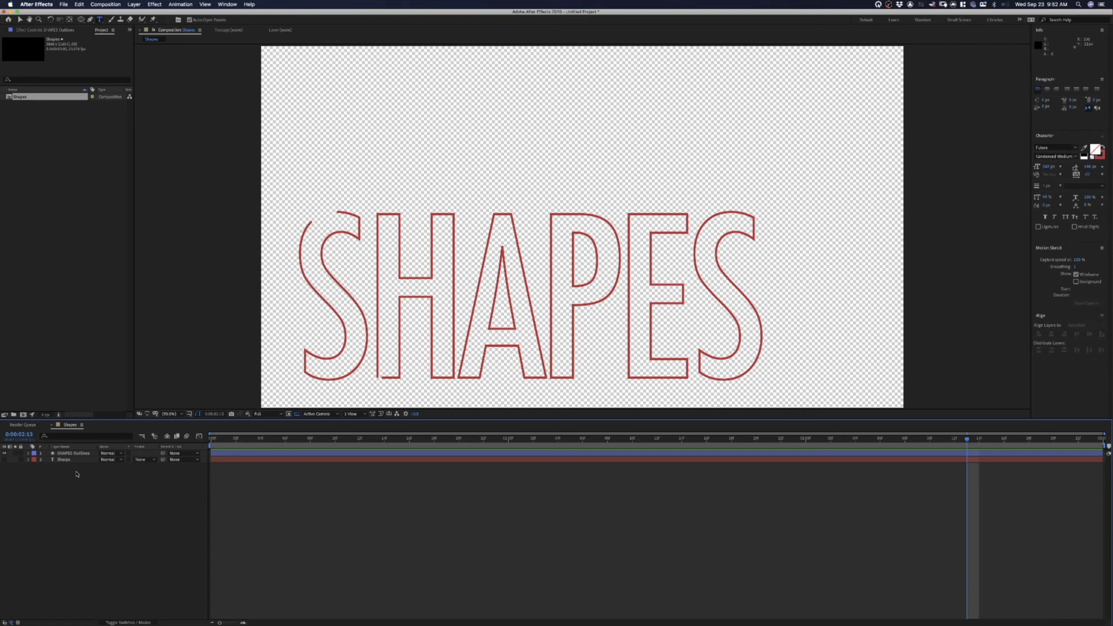
Play back the eased letter animation, then reopen the outlines layer with its Contents group collapsed.
key("space")
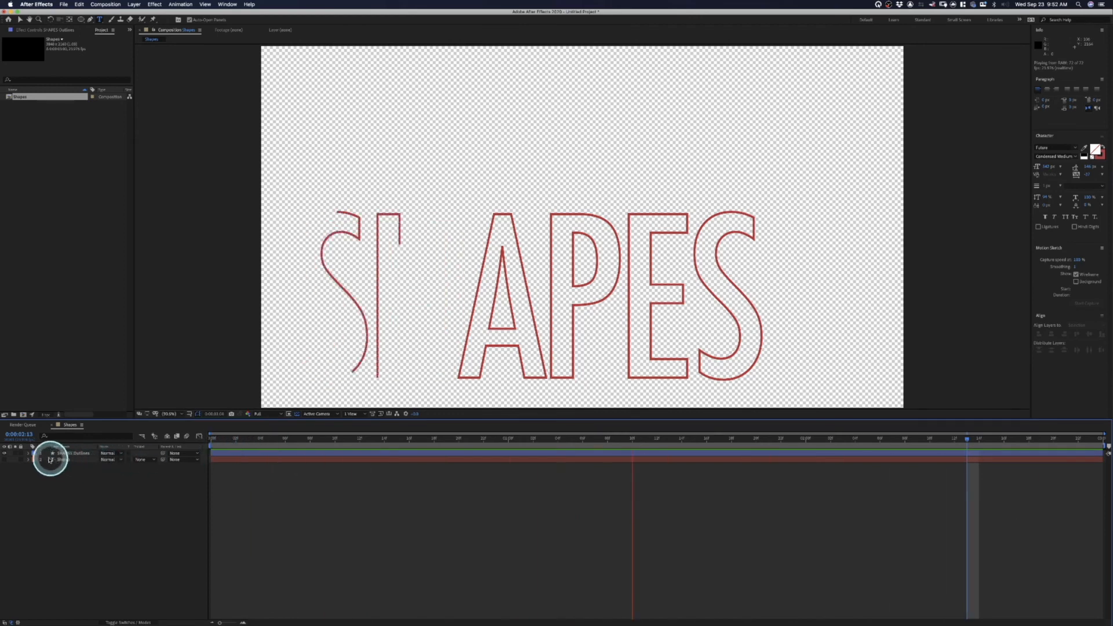
key("space")
left_click(27, 454)
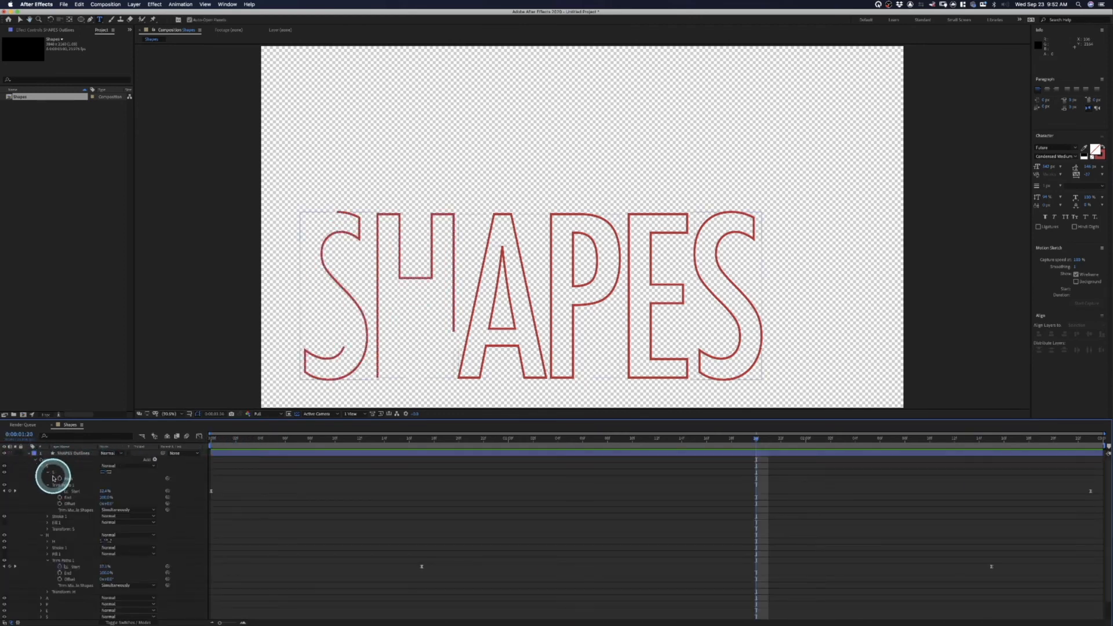
left_click(36, 459)
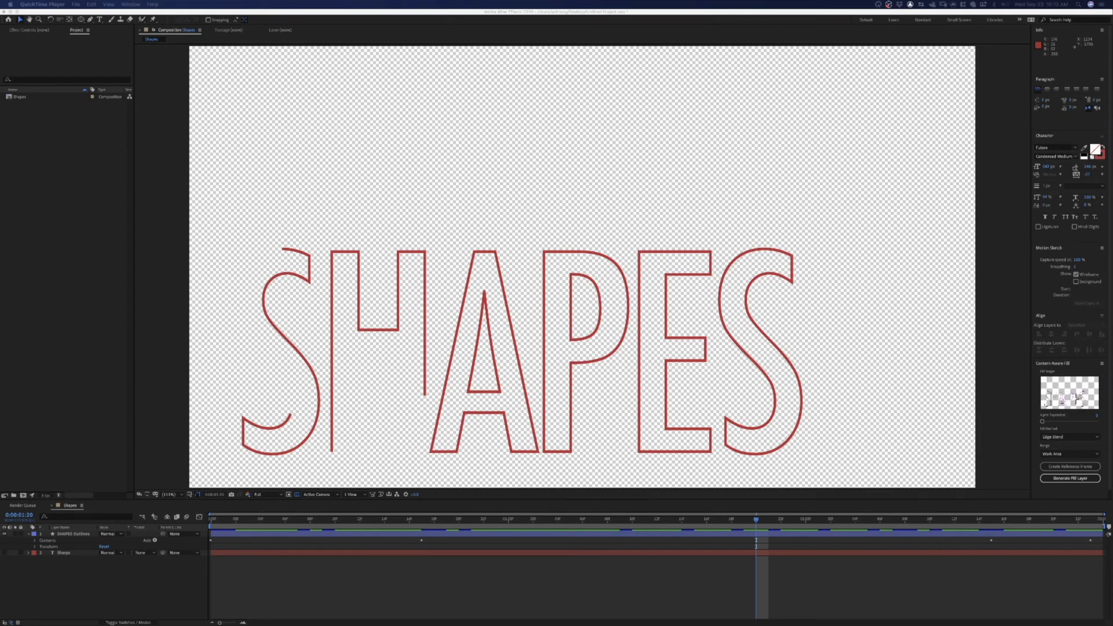
Switch to QuickTime Player, place the deathmatch clip over the composition and scrub and play it to examine the bubble shots.
left_click_drag(1112, 167, 335, 168)
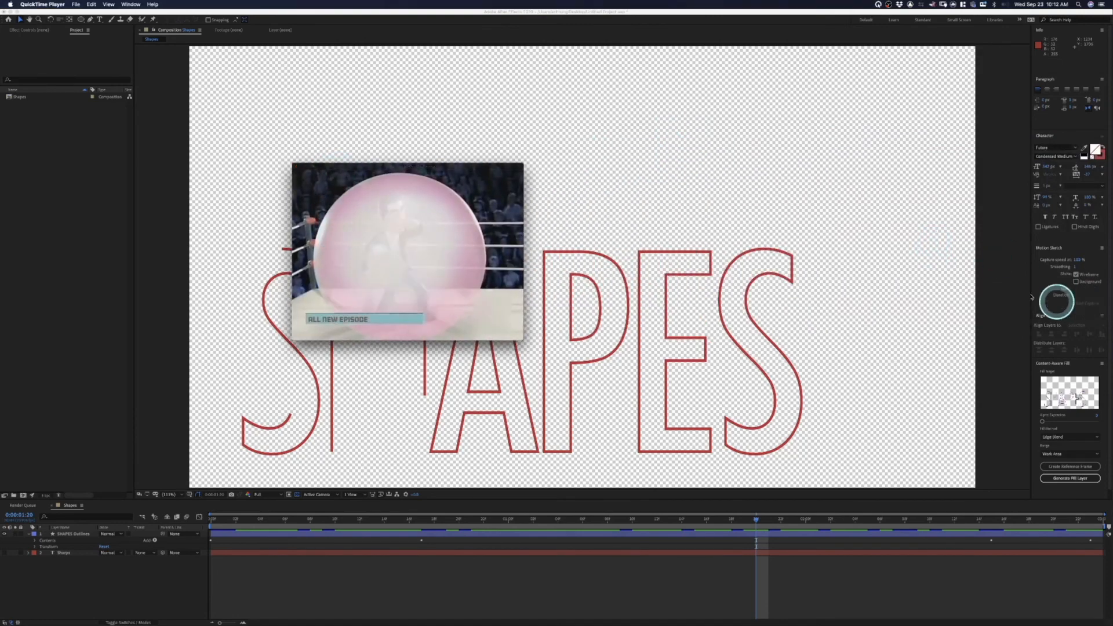
left_click_drag(472, 169, 368, 186)
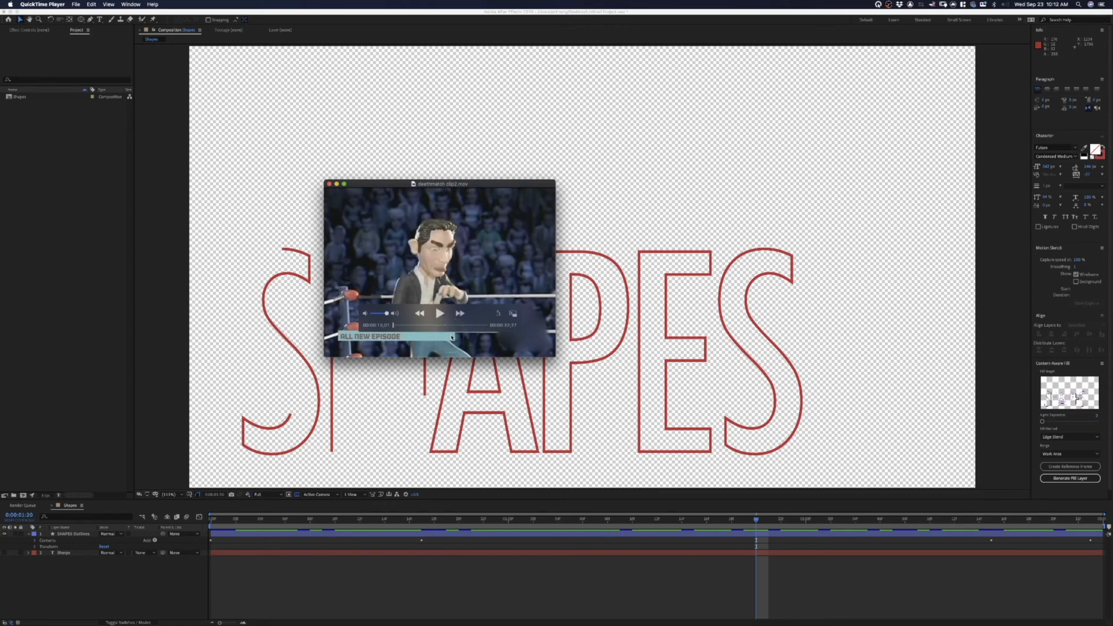
left_click(393, 326)
left_click(393, 326)
left_click(393, 325)
left_click_drag(393, 326, 375, 337)
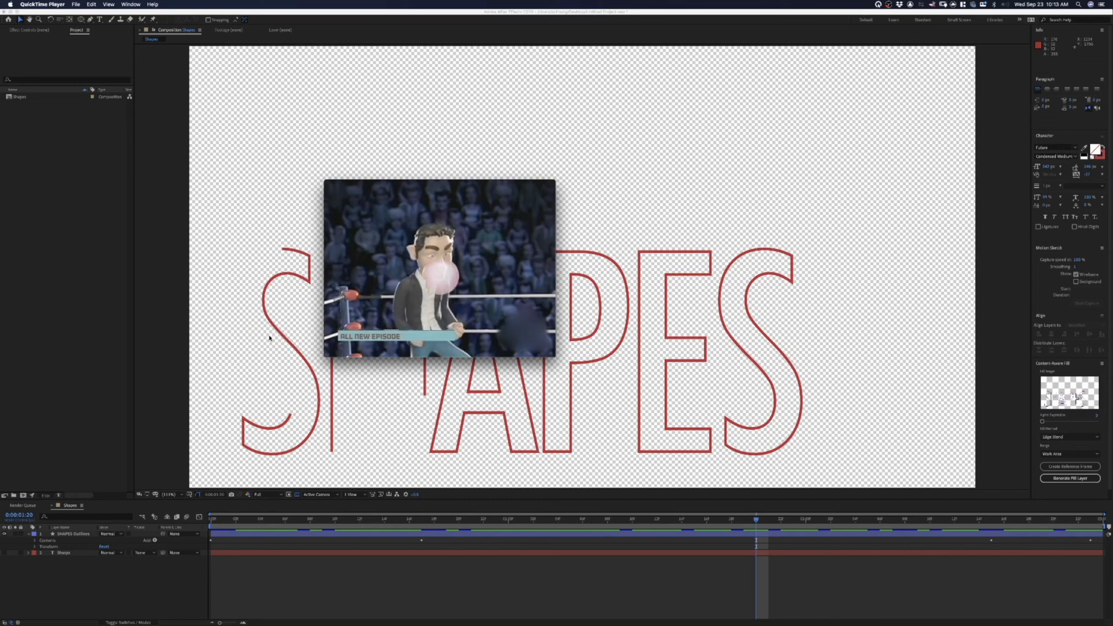
left_click(341, 242)
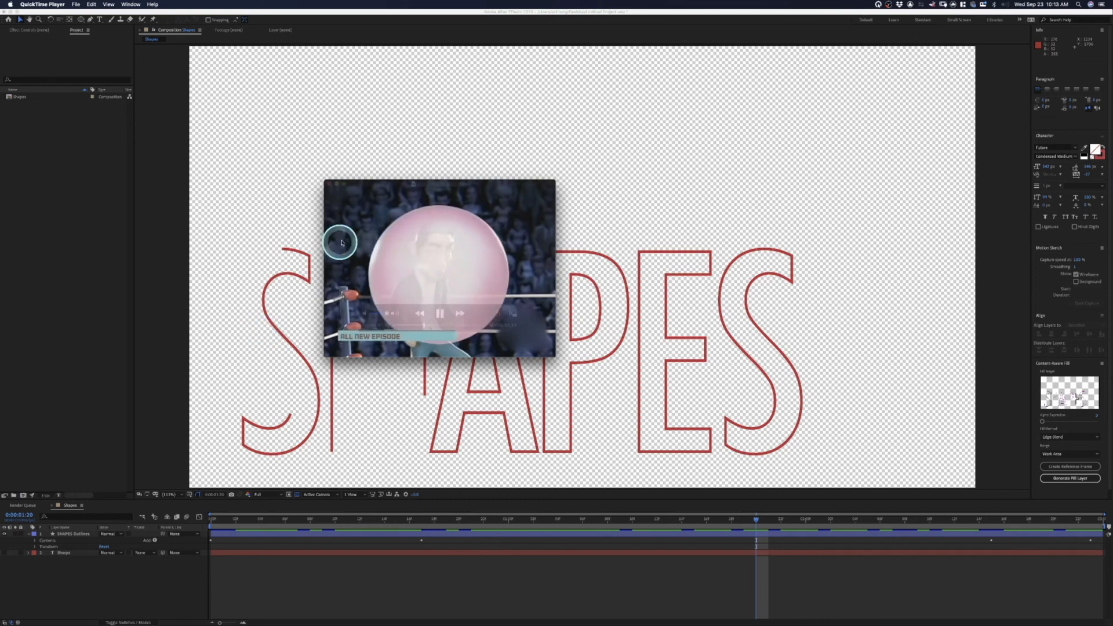
left_click(326, 185)
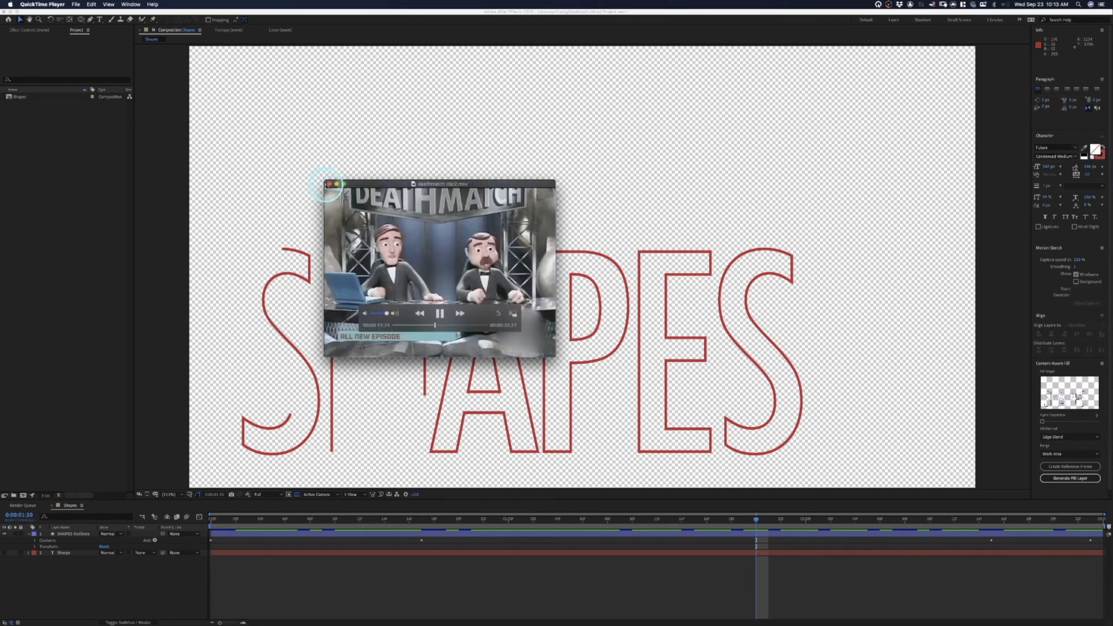
left_click(278, 271)
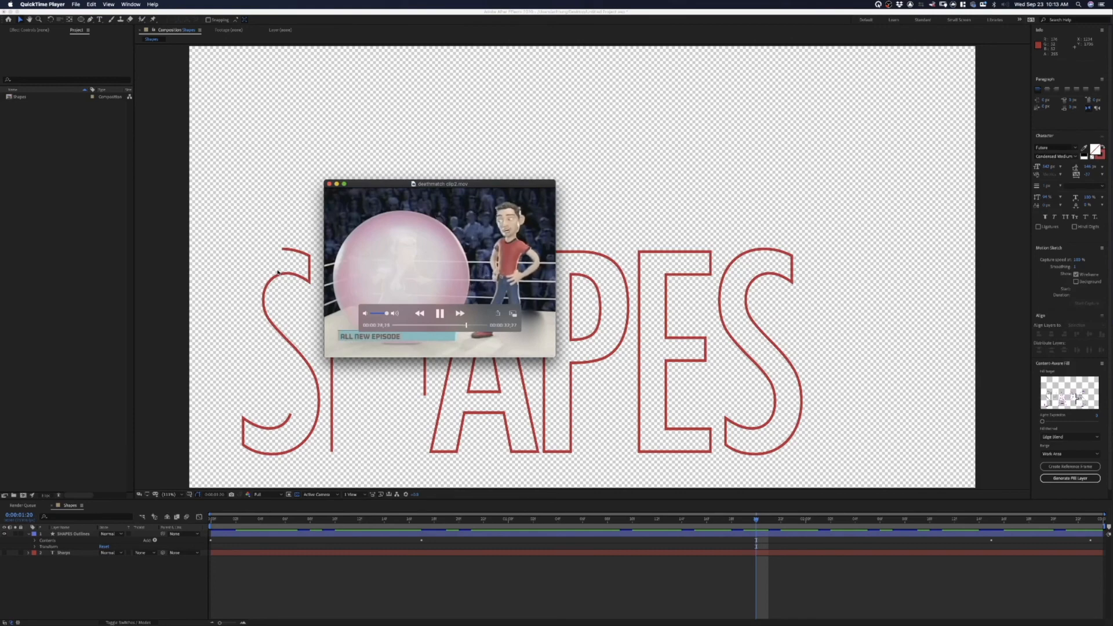
left_click(286, 255)
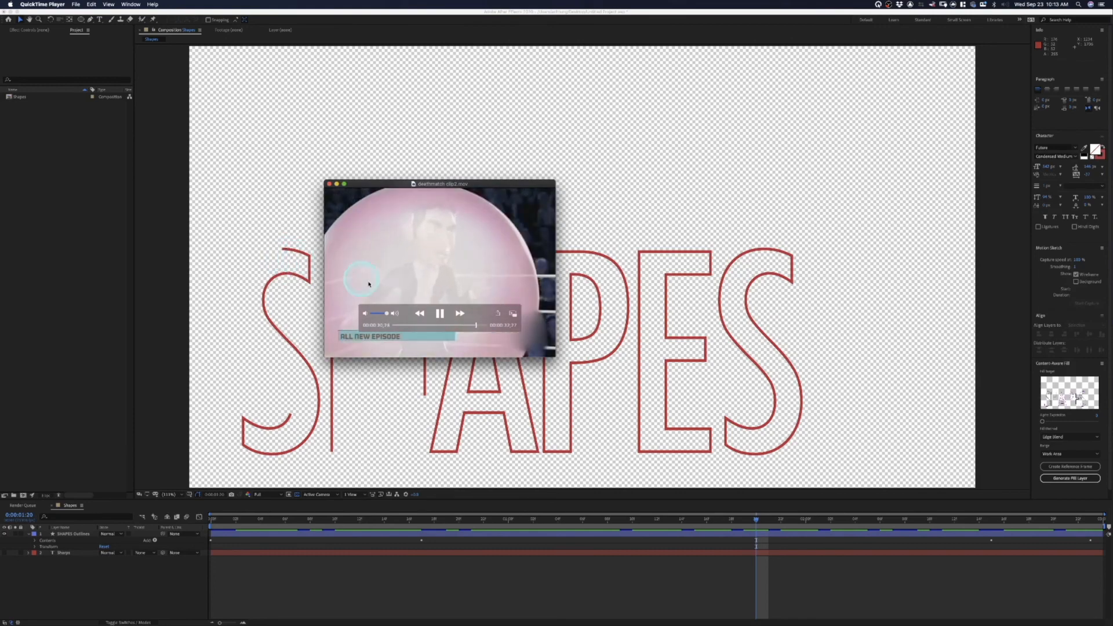
left_click_drag(410, 317, 380, 343)
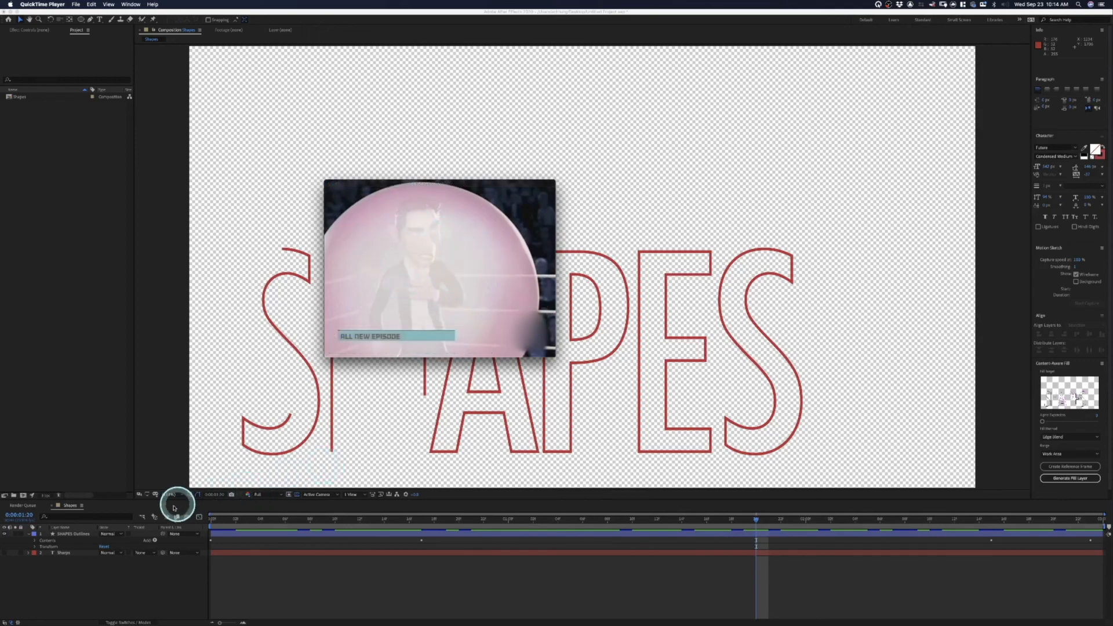
Switch back to After Effects and view the blending modes available for the SHAPES Outlines layer, keeping Normal.
left_click(116, 531)
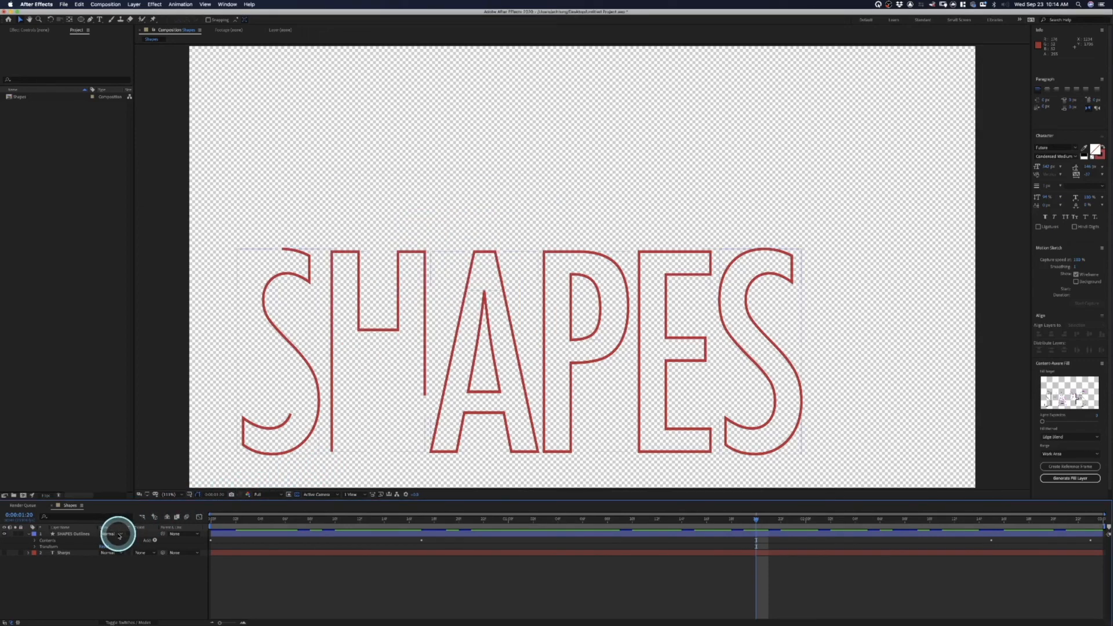
left_click(117, 534)
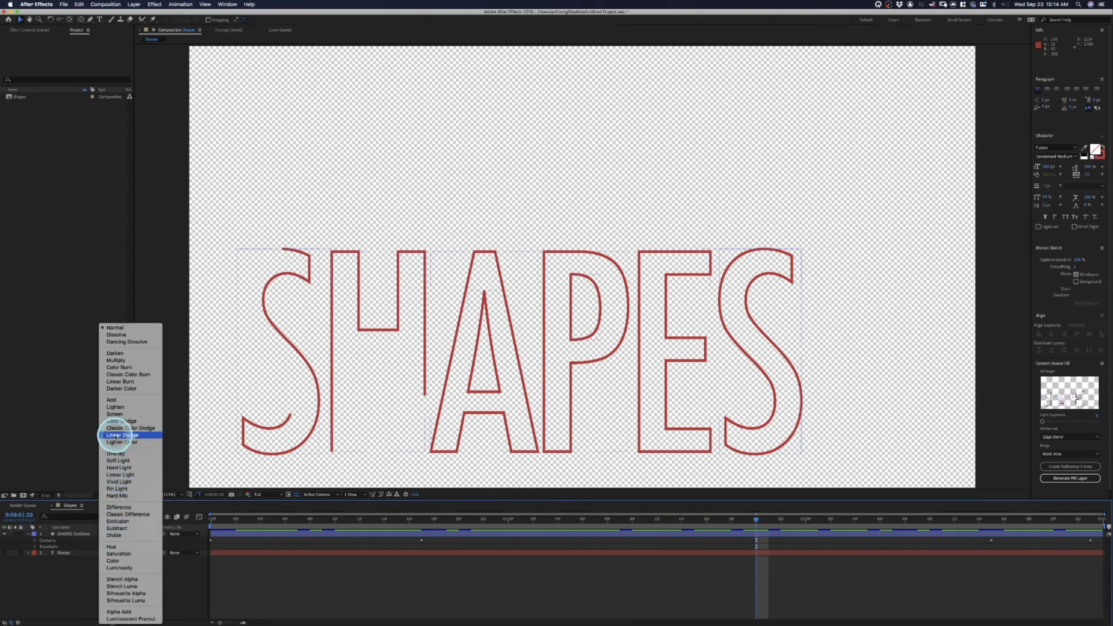
left_click(61, 356)
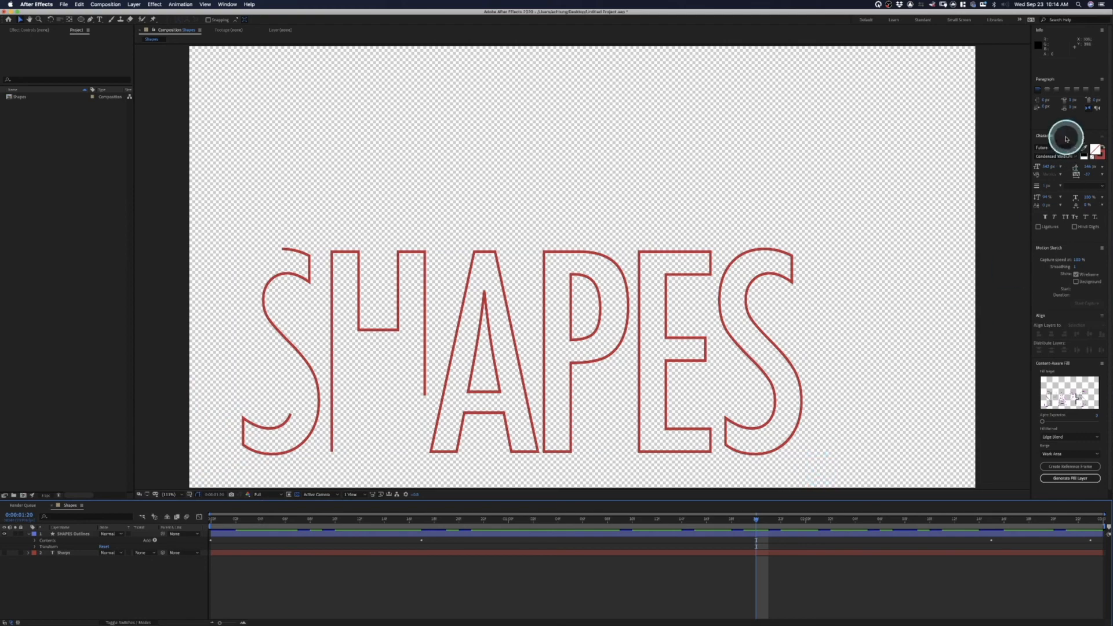
Bring the other deathmatch clip over the composition in QuickTime Player, move its playback controls lower, and play the bubble shot.
left_click_drag(1112, 159, 514, 145)
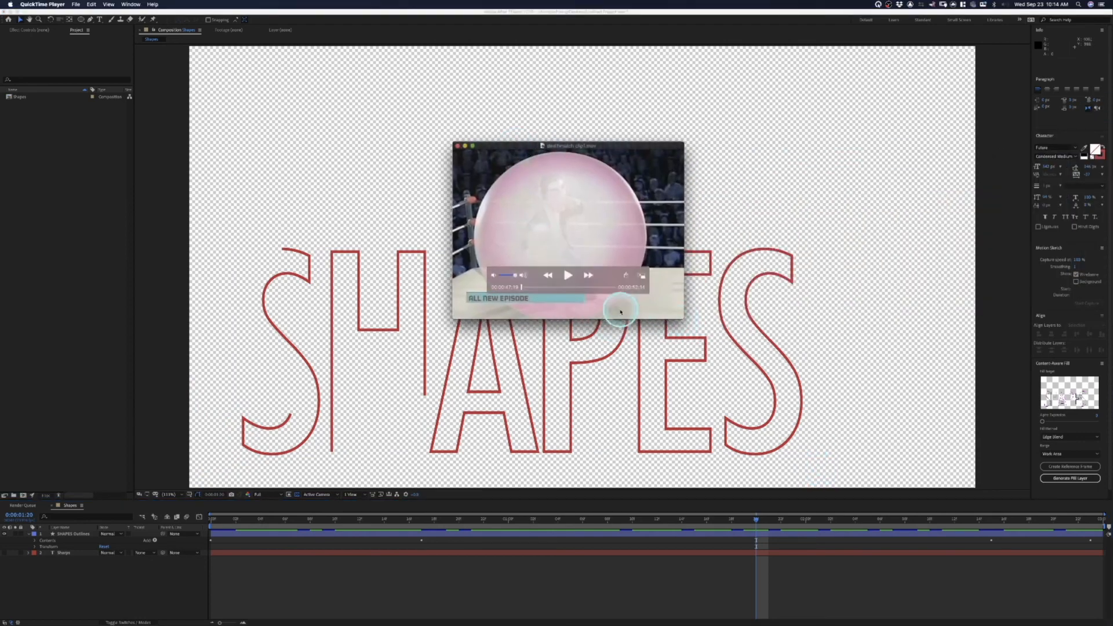
mouse_move(531, 310)
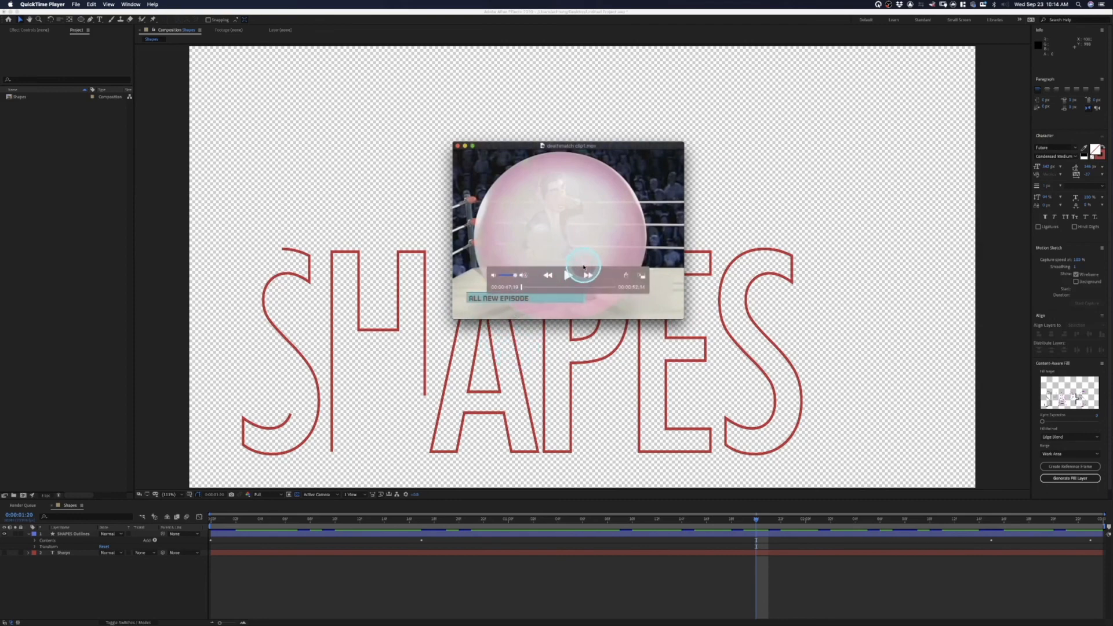
left_click_drag(553, 277, 521, 299)
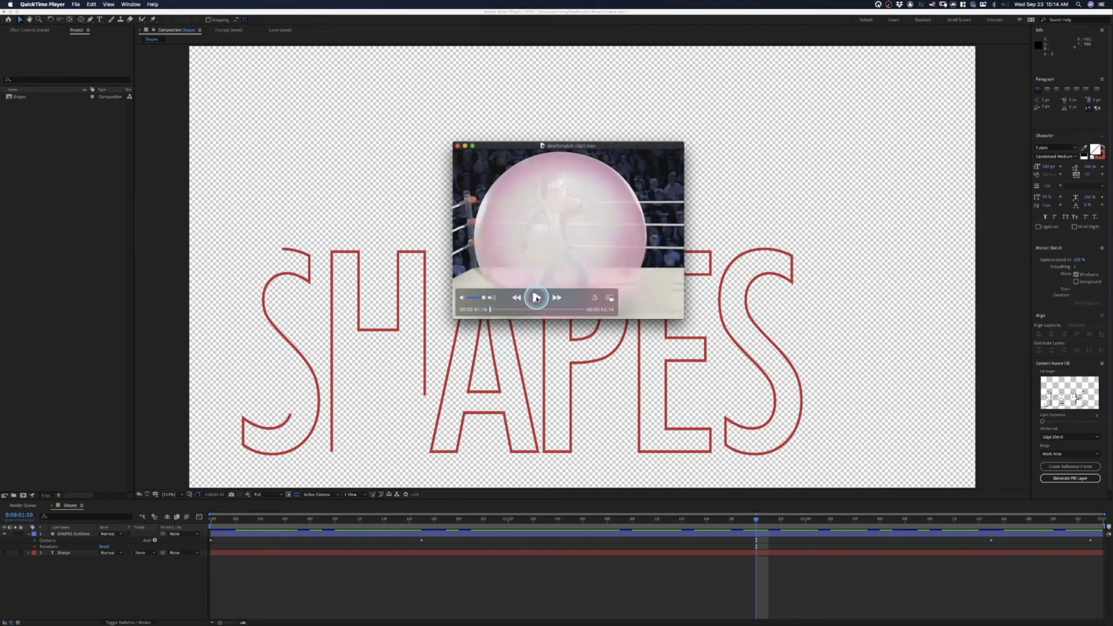
left_click(536, 298)
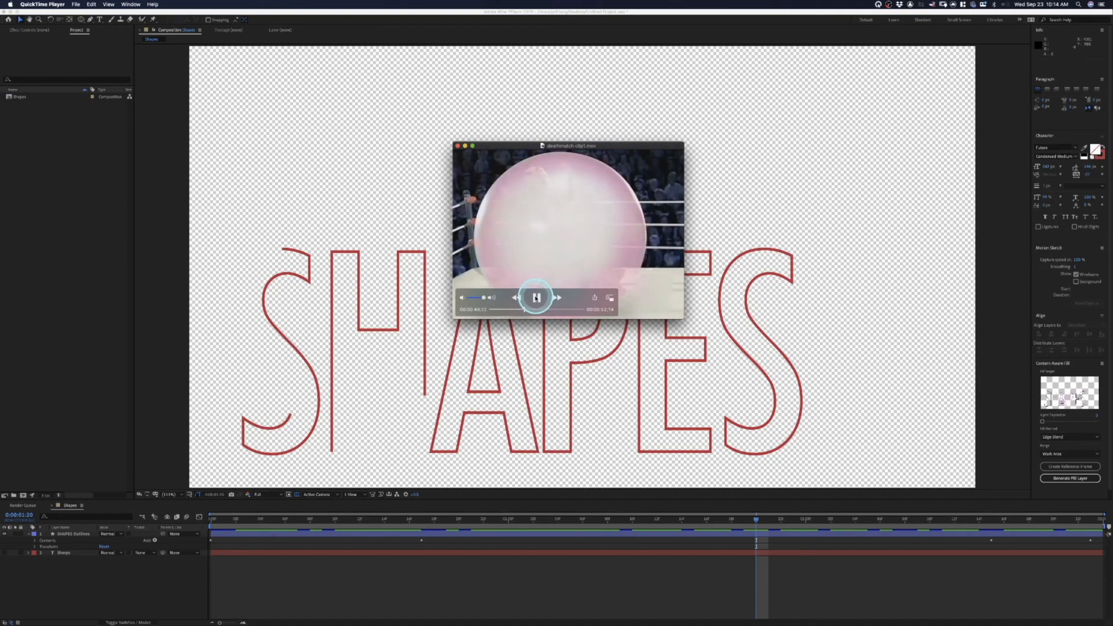
left_click(534, 298)
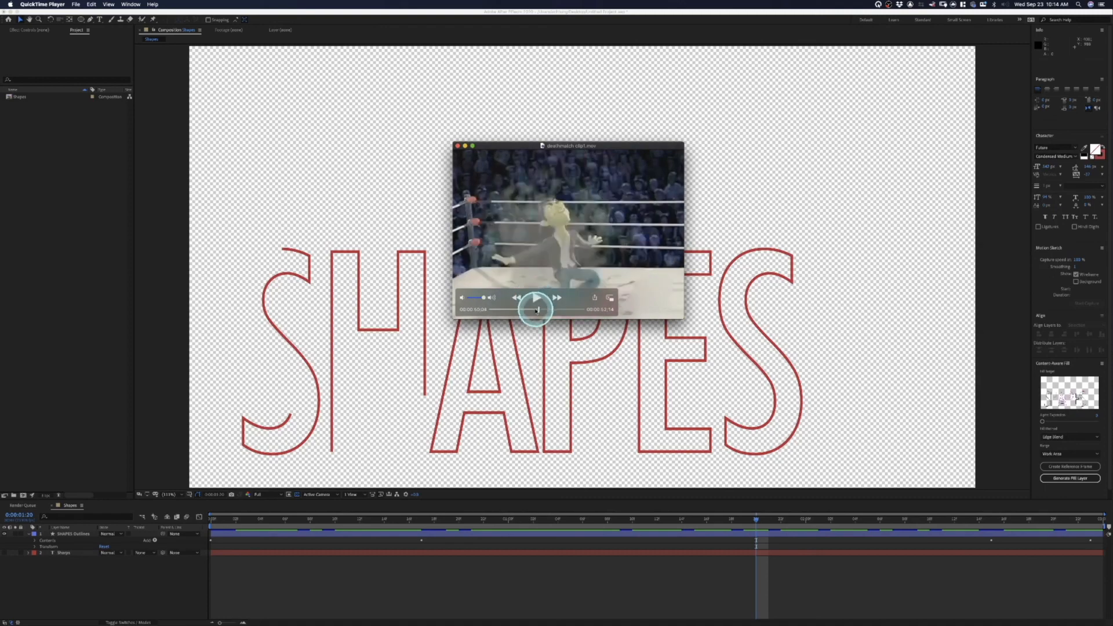
Scrub and replay the bubble-burst shot to examine its compositing, and close both deathmatch video windows.
left_click_drag(536, 310, 523, 310)
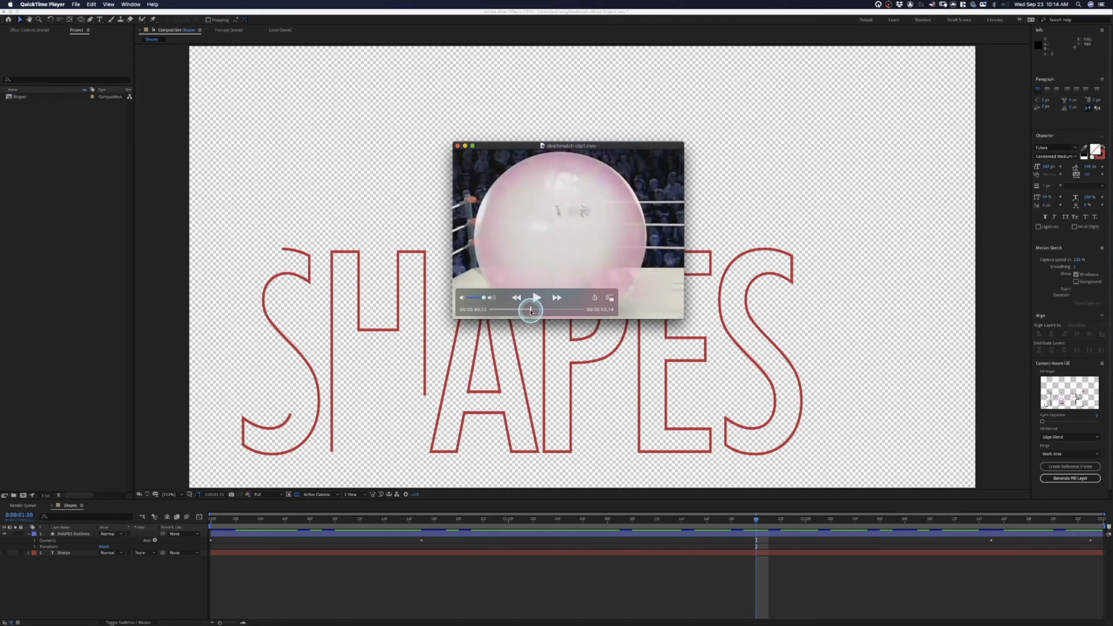
left_click_drag(530, 312, 537, 313)
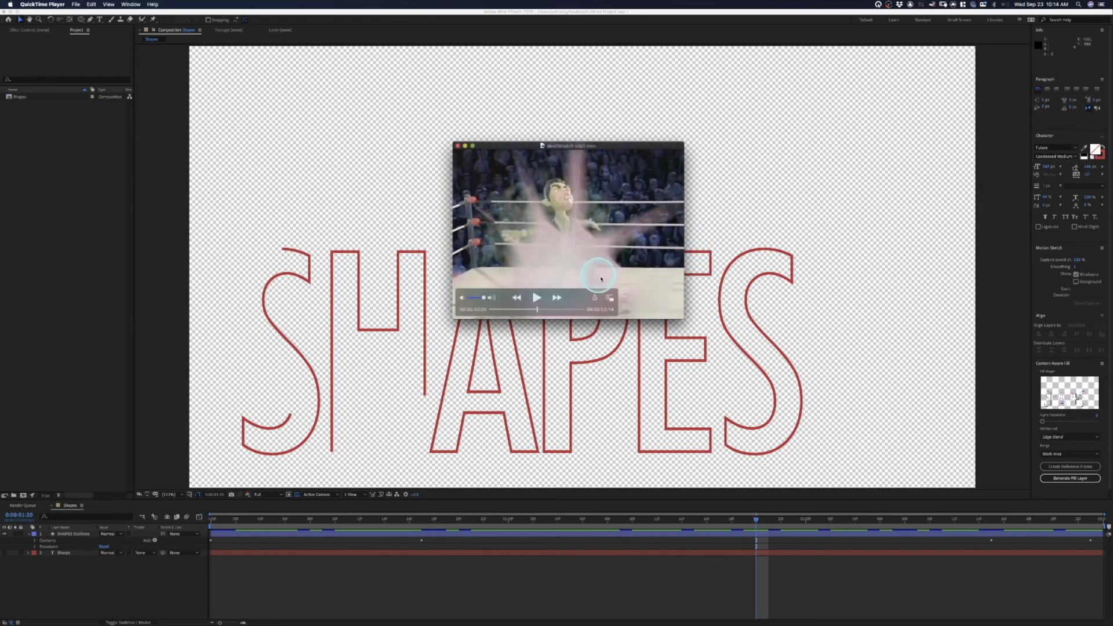
left_click_drag(537, 309, 478, 312)
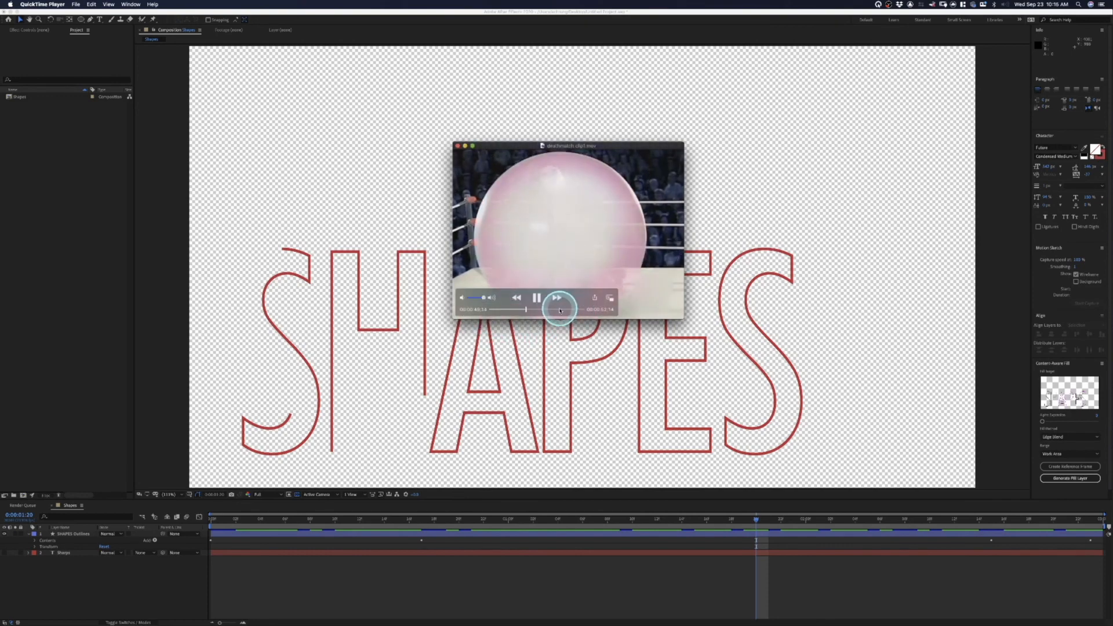
key("space")
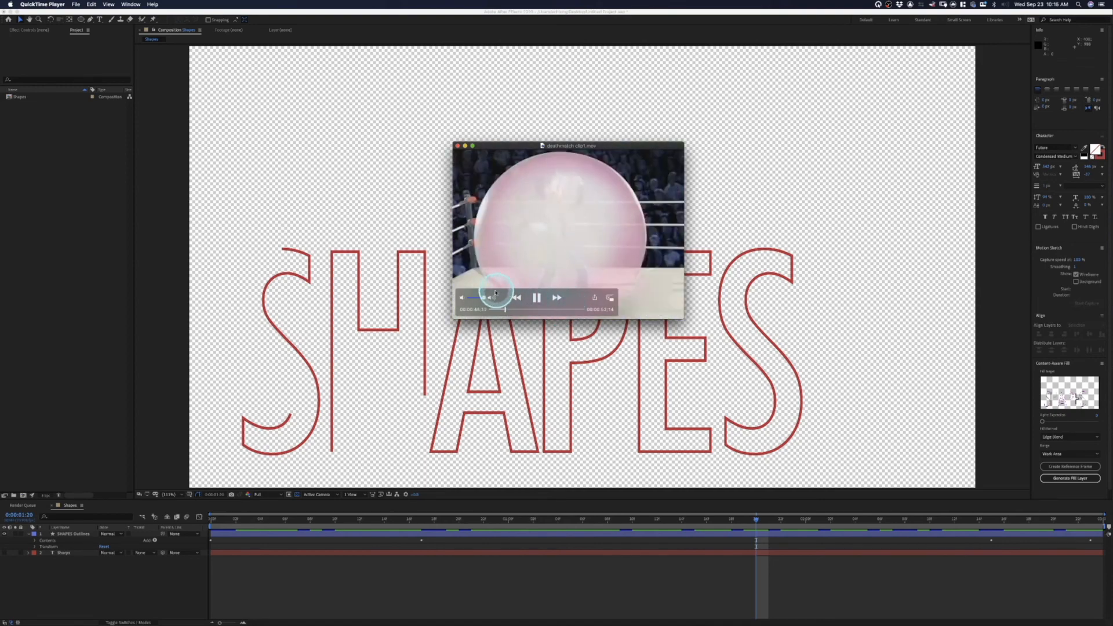
key("space")
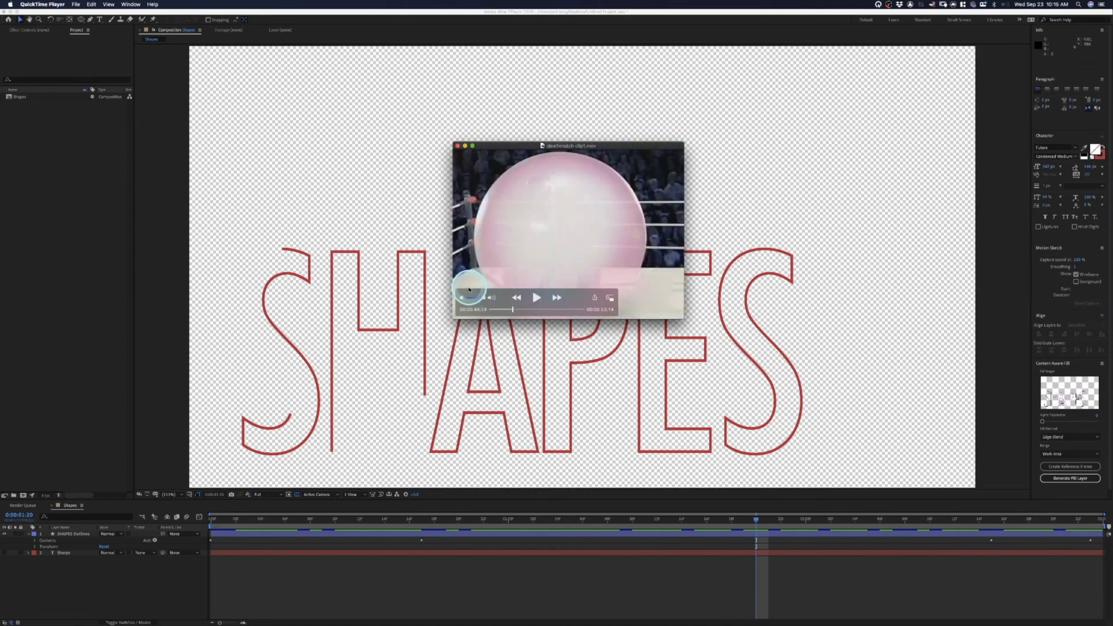
left_click(457, 148)
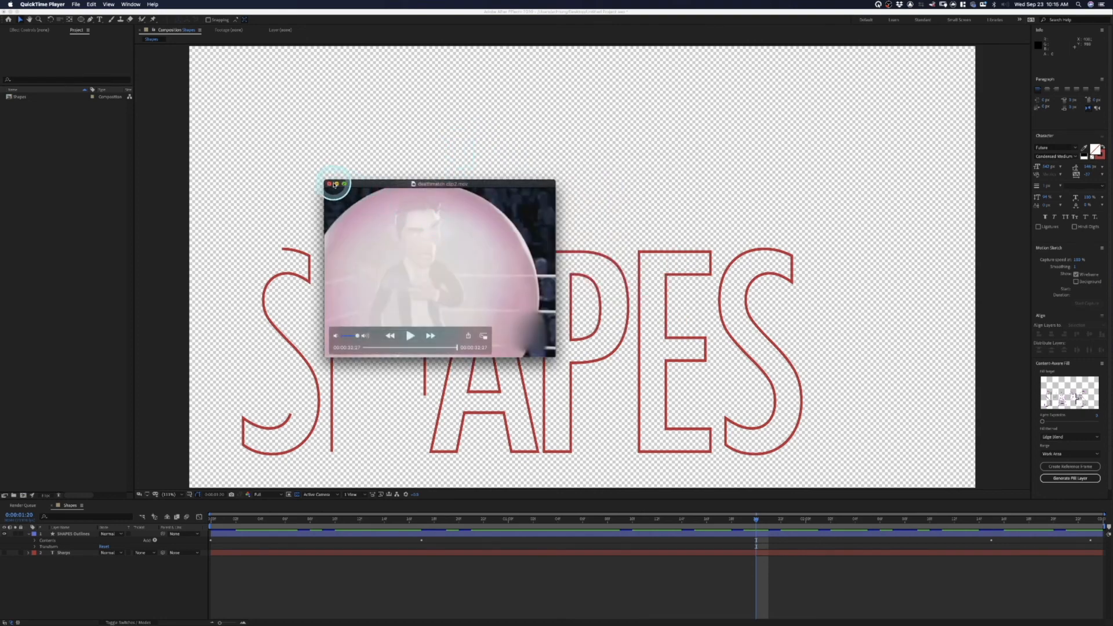
left_click(330, 184)
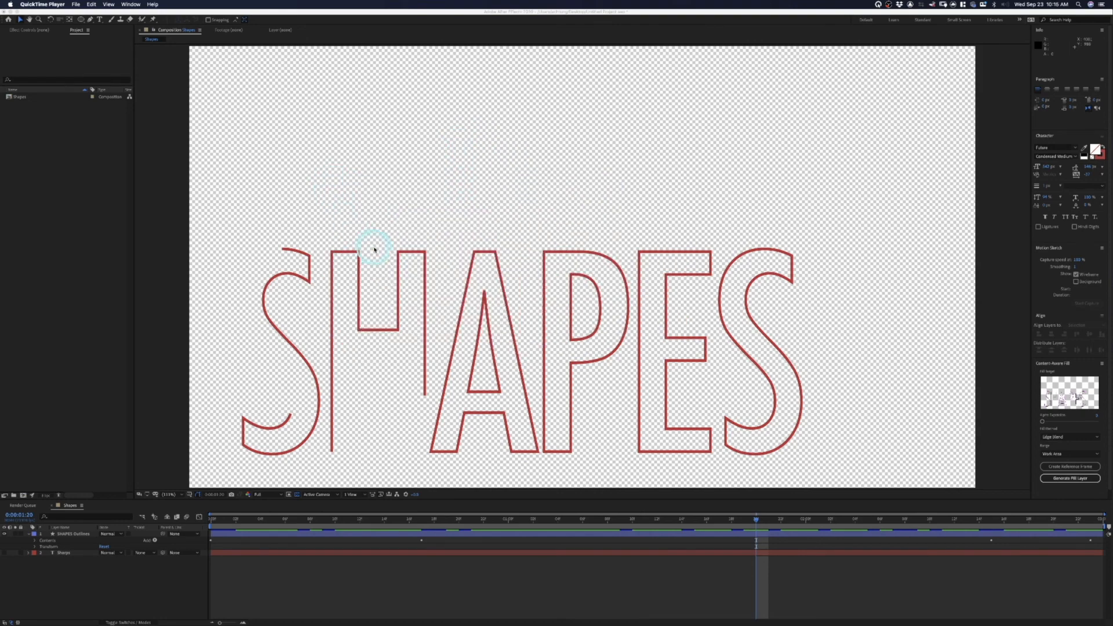